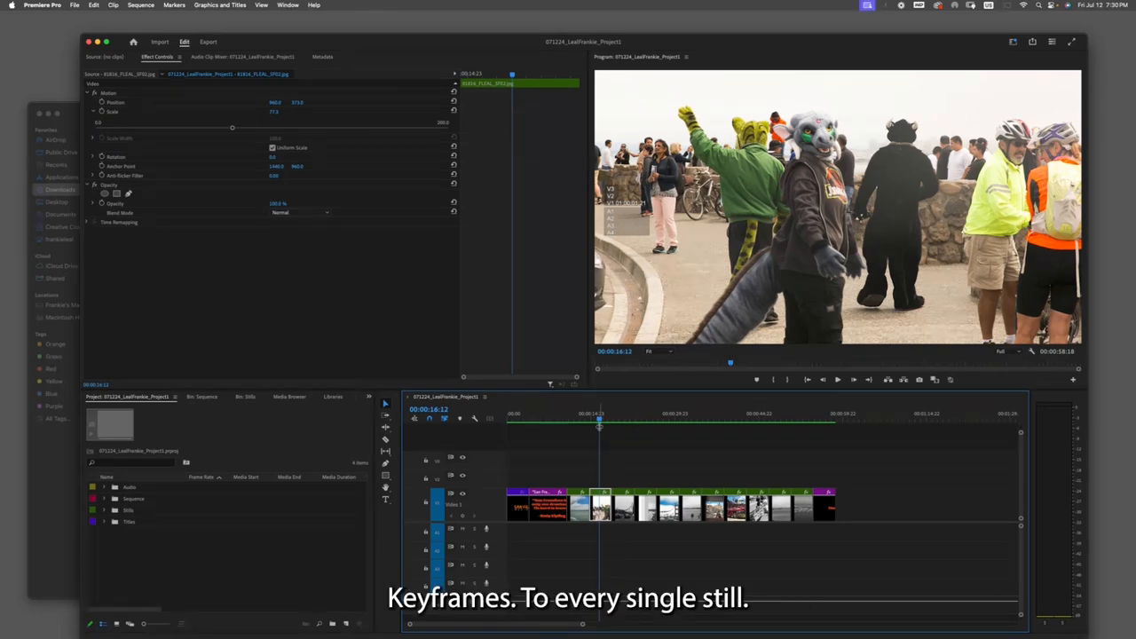
# Select the bay photo, set its Scale to 80 and shift it horizontally to the right.
pyautogui.moveTo(599, 426); pyautogui.dragTo(584, 428)
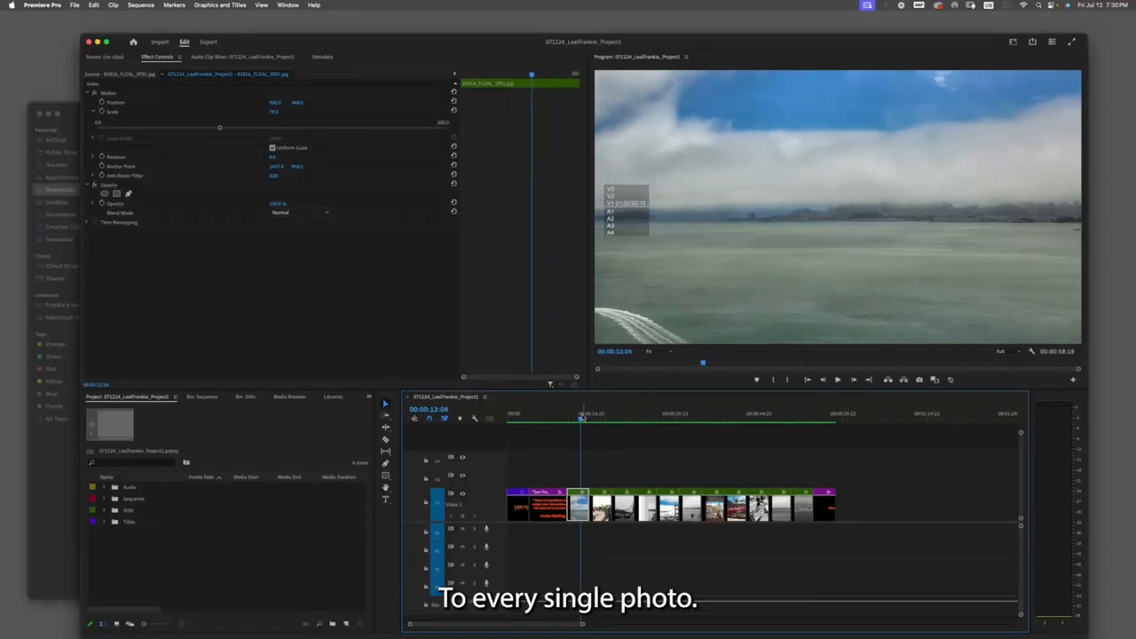
pyautogui.moveTo(587, 414); pyautogui.dragTo(577, 413)
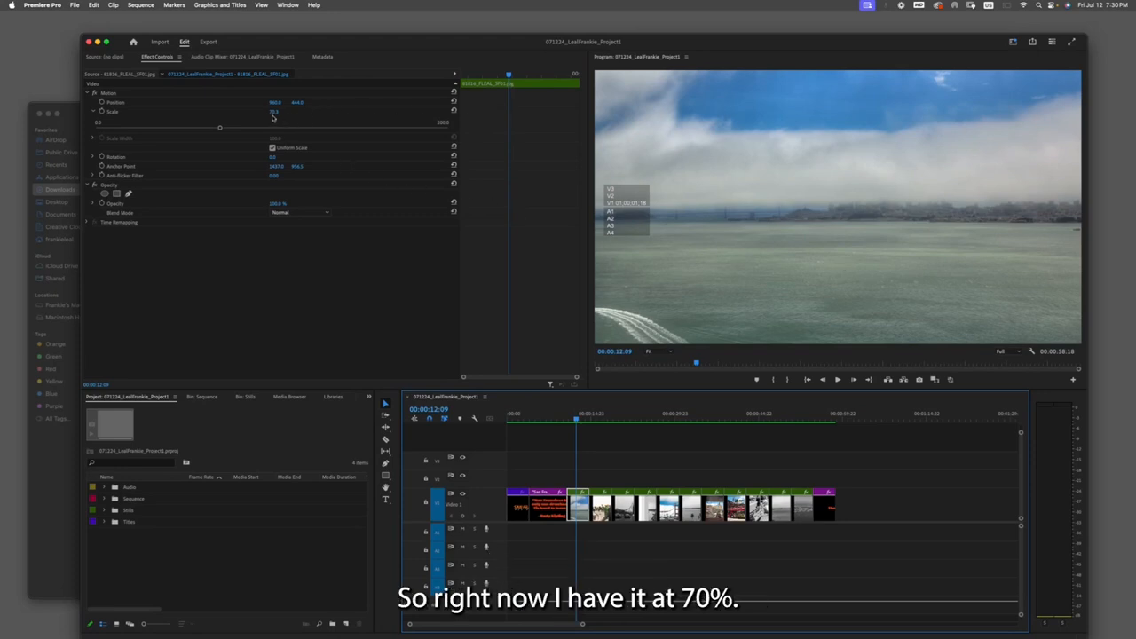
pyautogui.moveTo(220, 129); pyautogui.dragTo(237, 129)
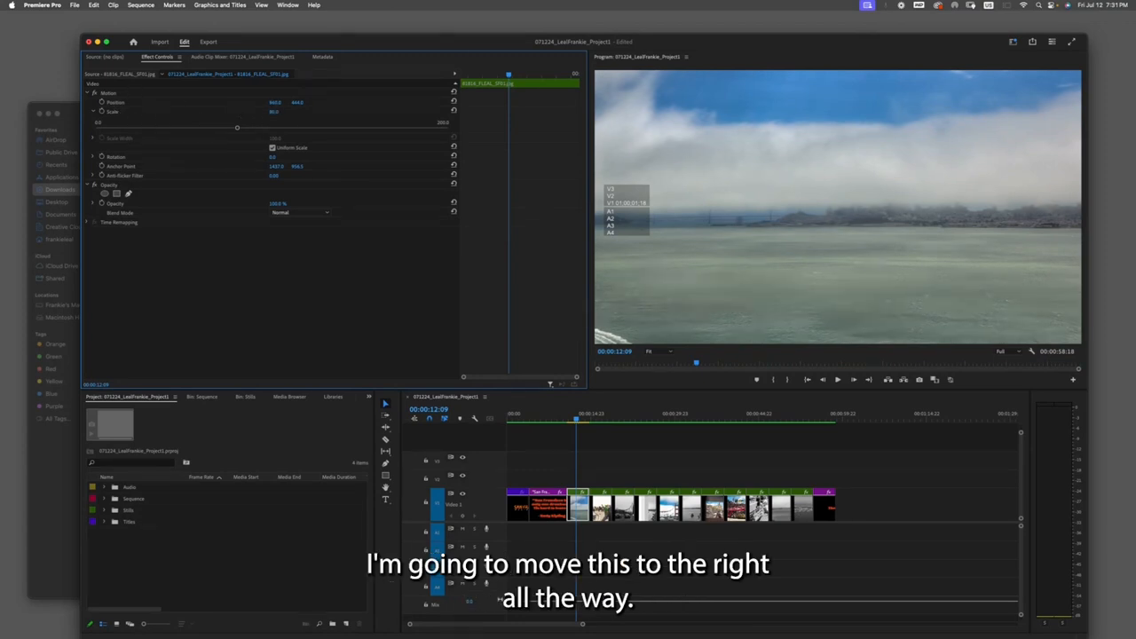
pyautogui.moveTo(275, 103); pyautogui.dragTo(392, 102)
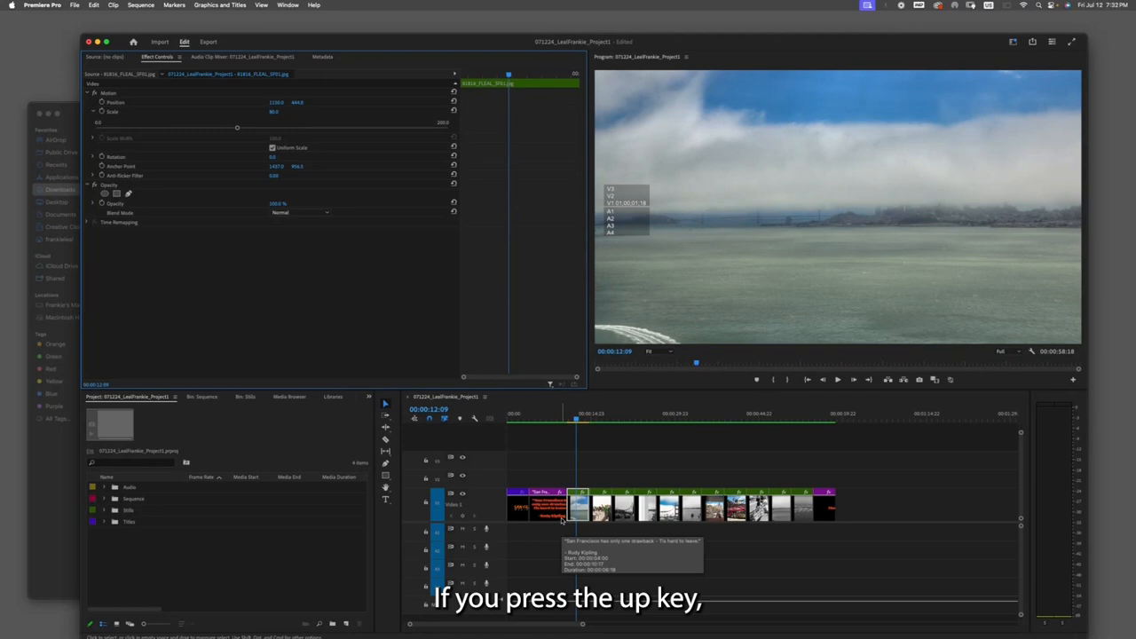
# Start Scale keyframing at the very beginning of the bay photo clip and move the playhead to 00:00:14:15, close to its end.
pyautogui.press('Up')
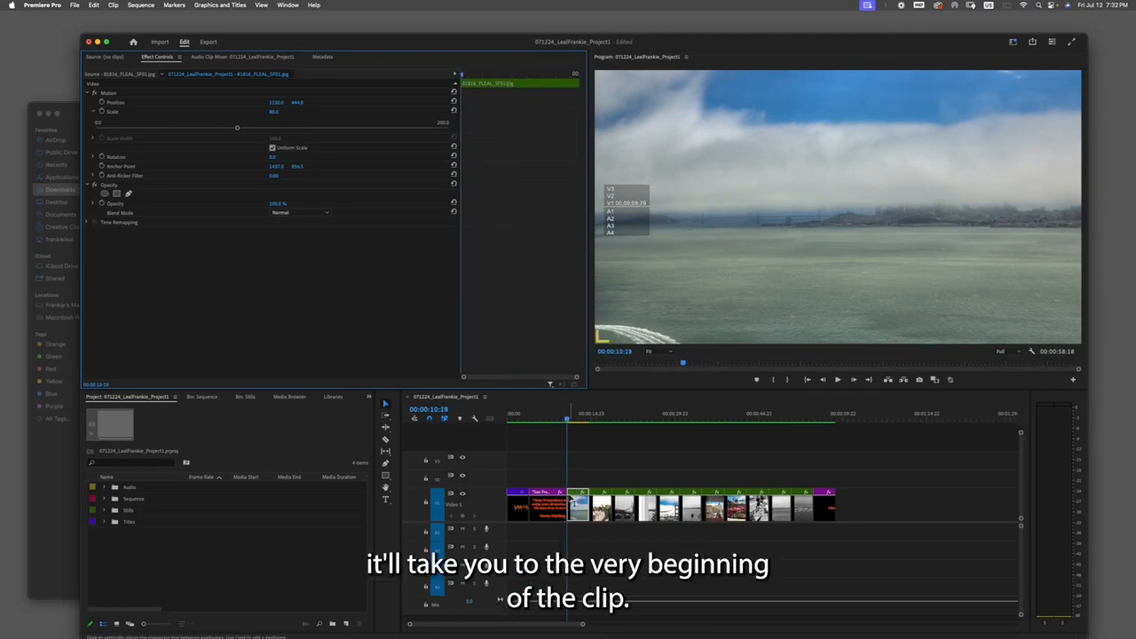
pyautogui.hotkey('shift', '4')
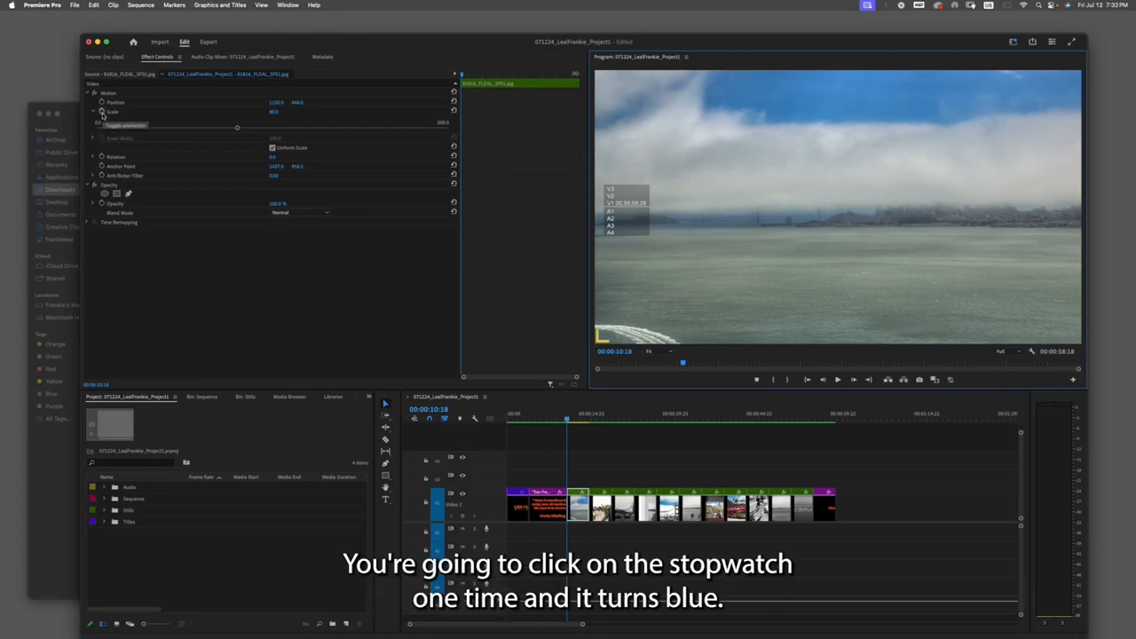
pyautogui.click(102, 113)
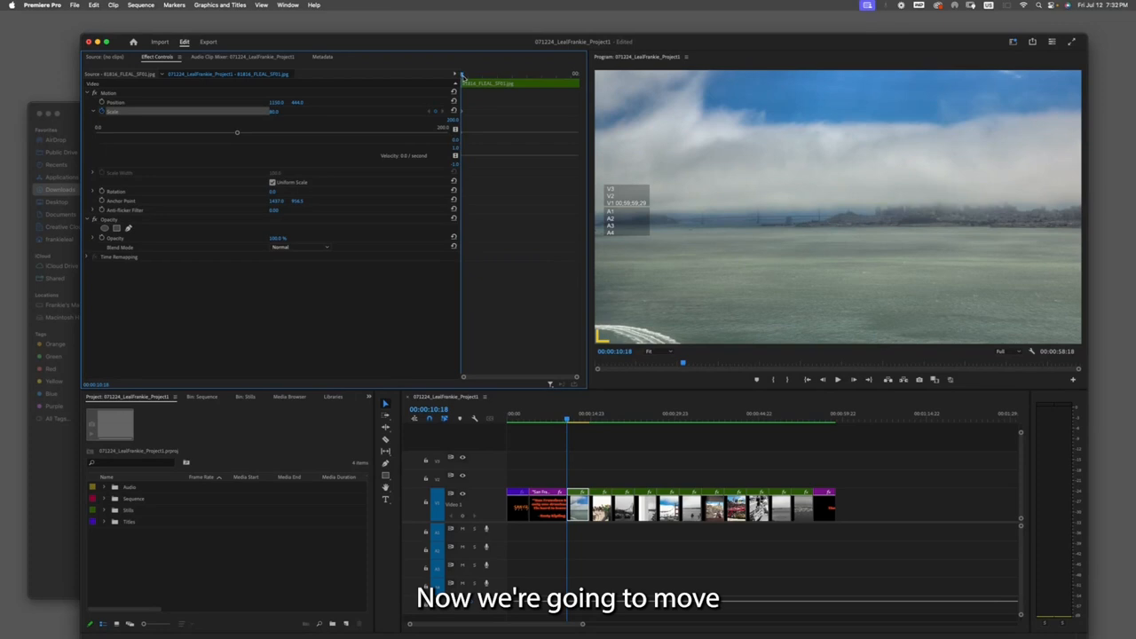
pyautogui.moveTo(461, 75); pyautogui.dragTo(523, 77)
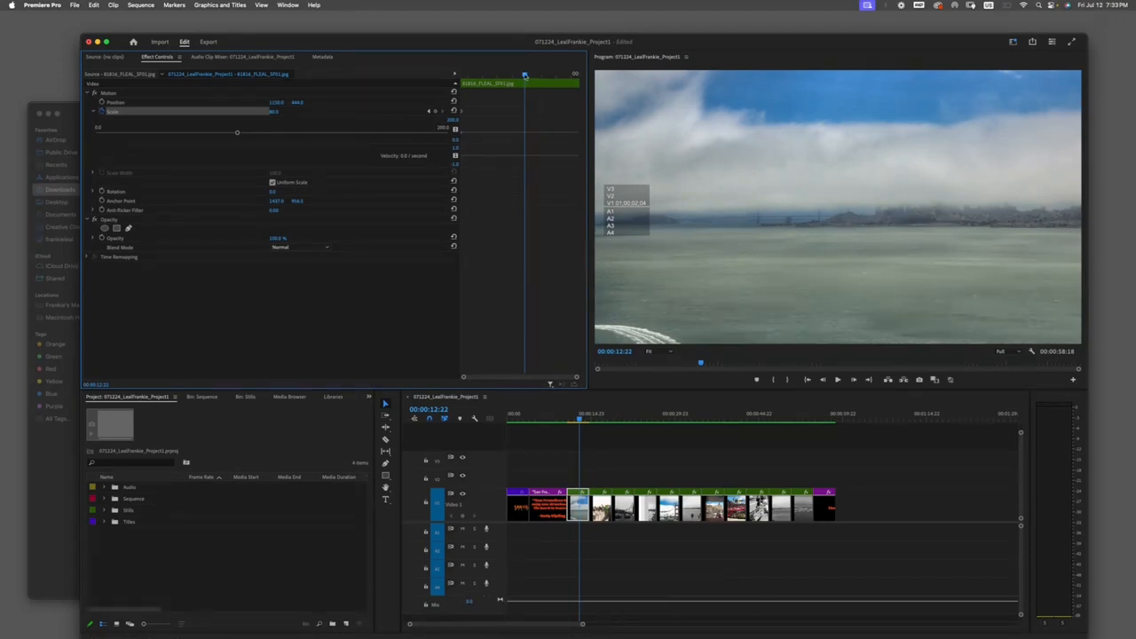
pyautogui.moveTo(524, 75); pyautogui.dragTo(575, 75)
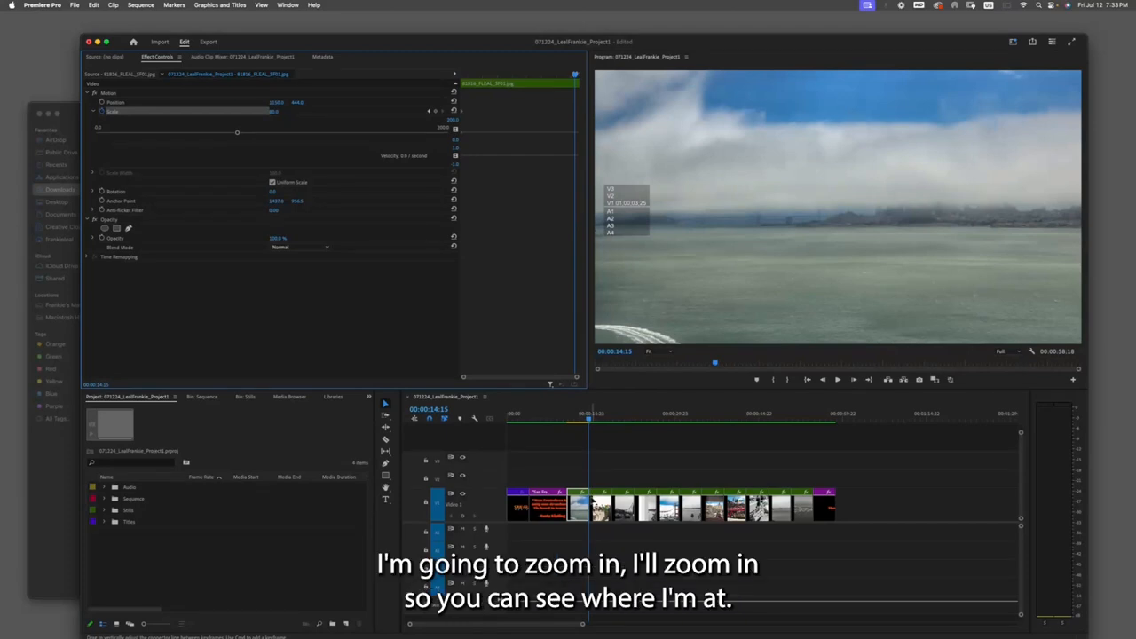
pyautogui.click(619, 479)
pyautogui.press('=')
pyautogui.press('=')
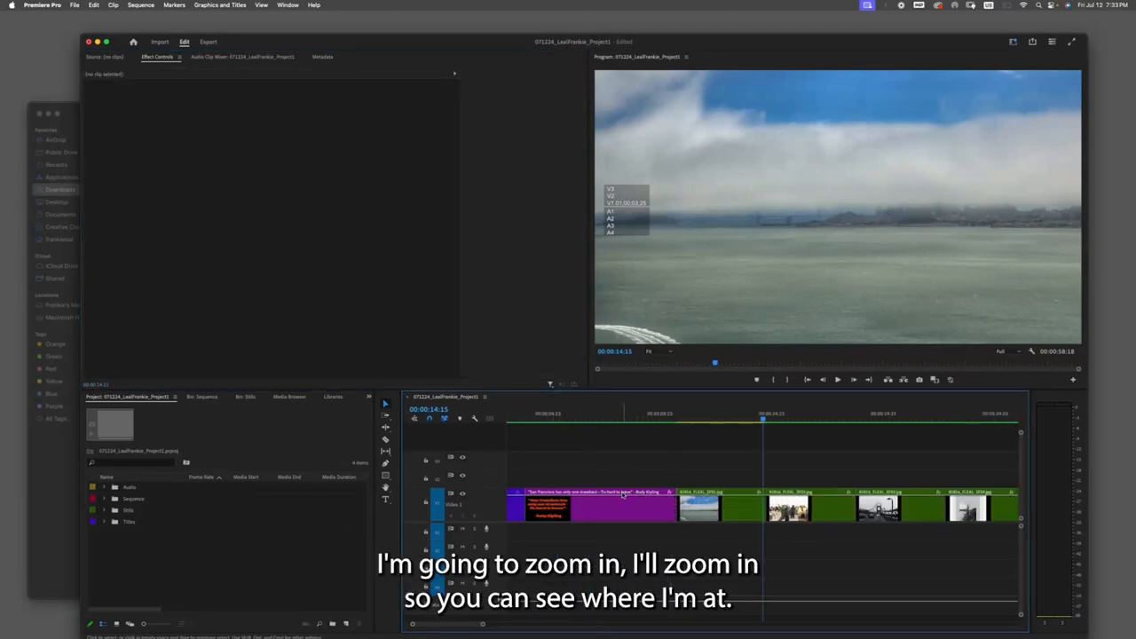
pyautogui.click(759, 506)
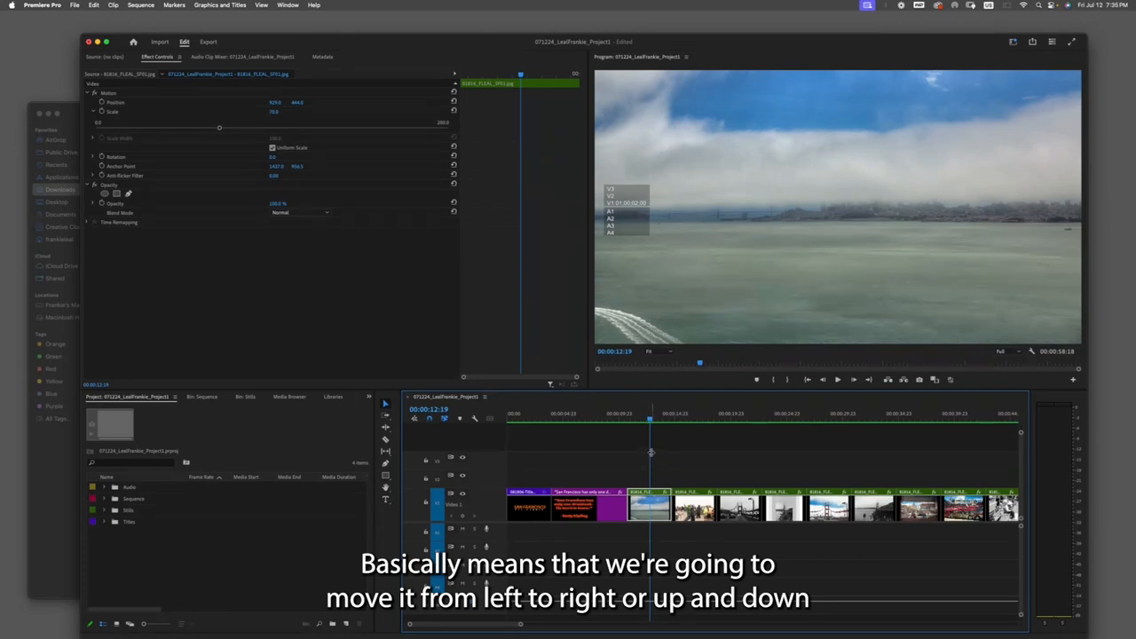
# Go to the very beginning of the bay photo clip and set its Scale to 80.
pyautogui.click(648, 424)
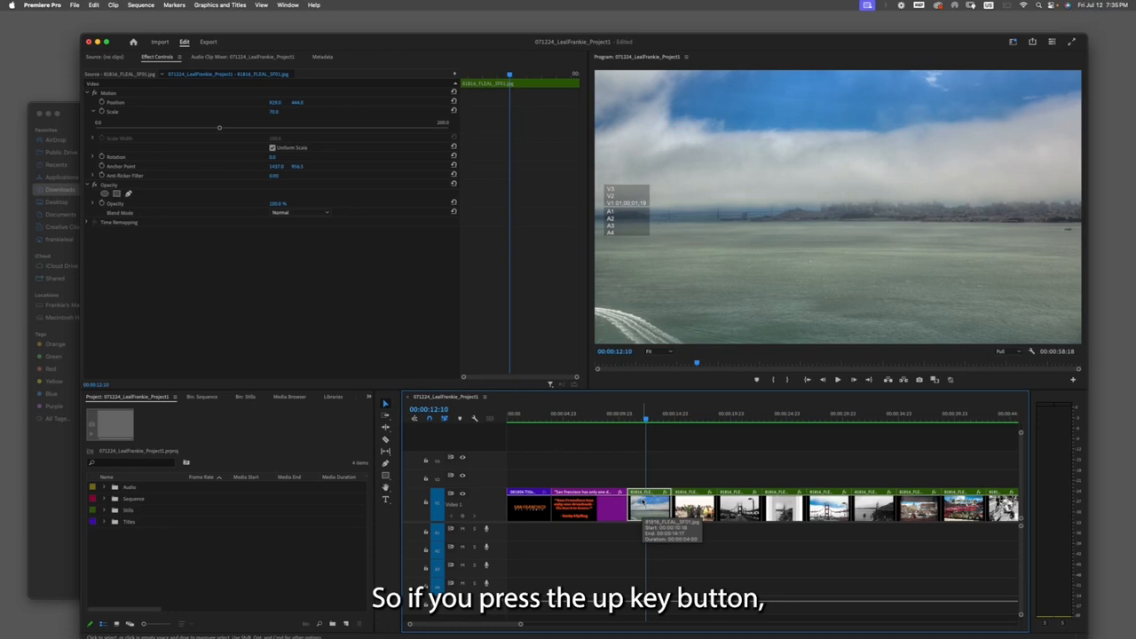
pyautogui.press('Up')
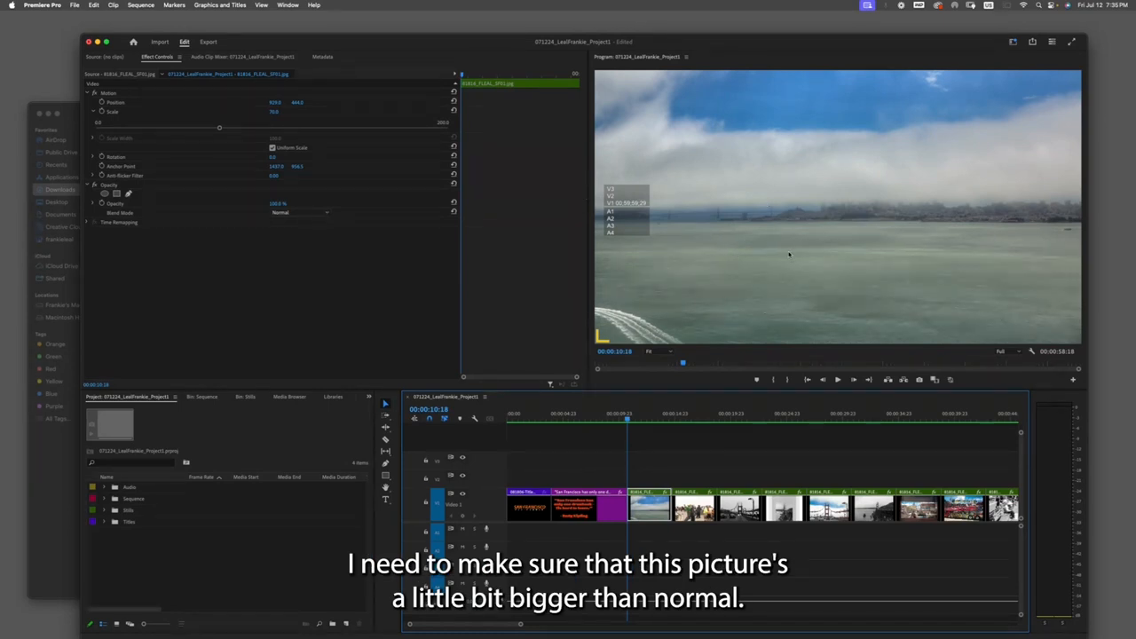
pyautogui.click(275, 112)
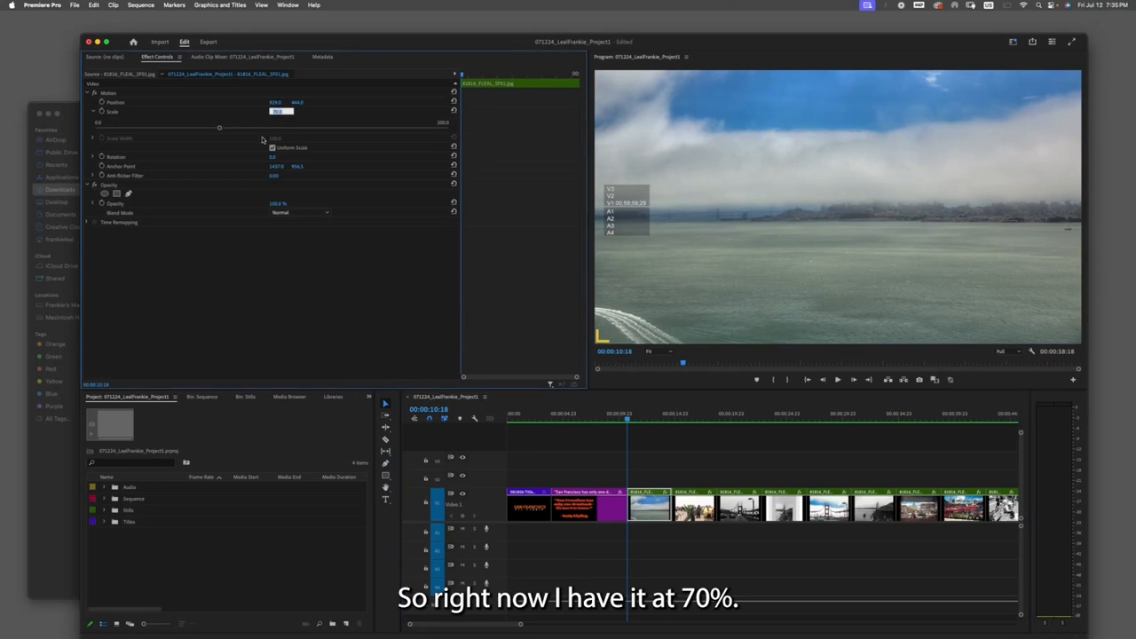
pyautogui.write('80')
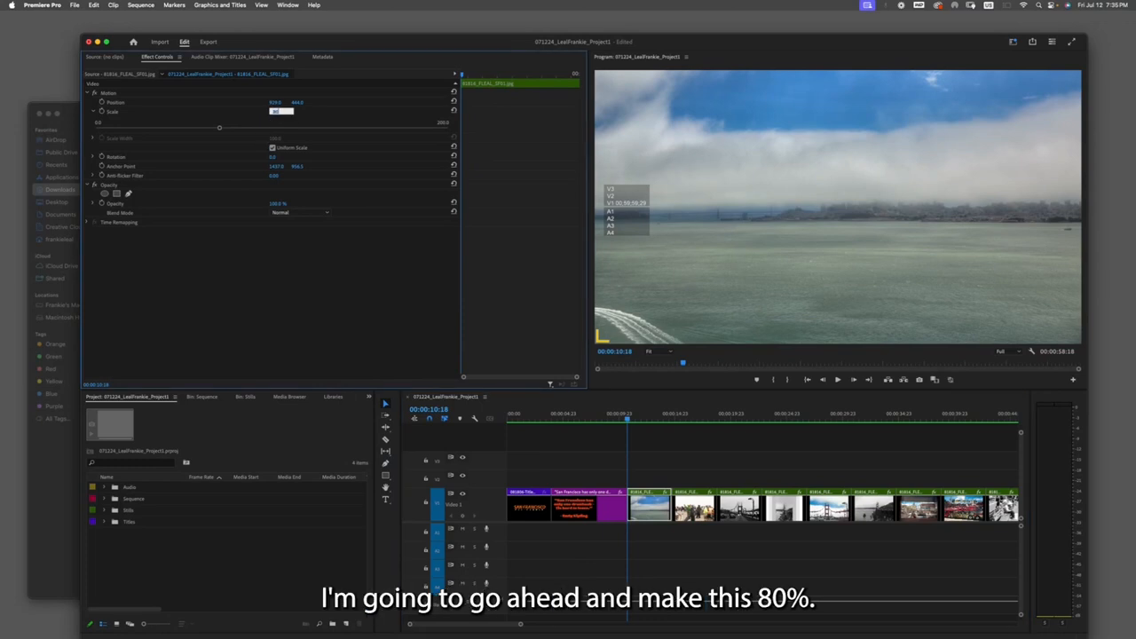
pyautogui.press('Return')
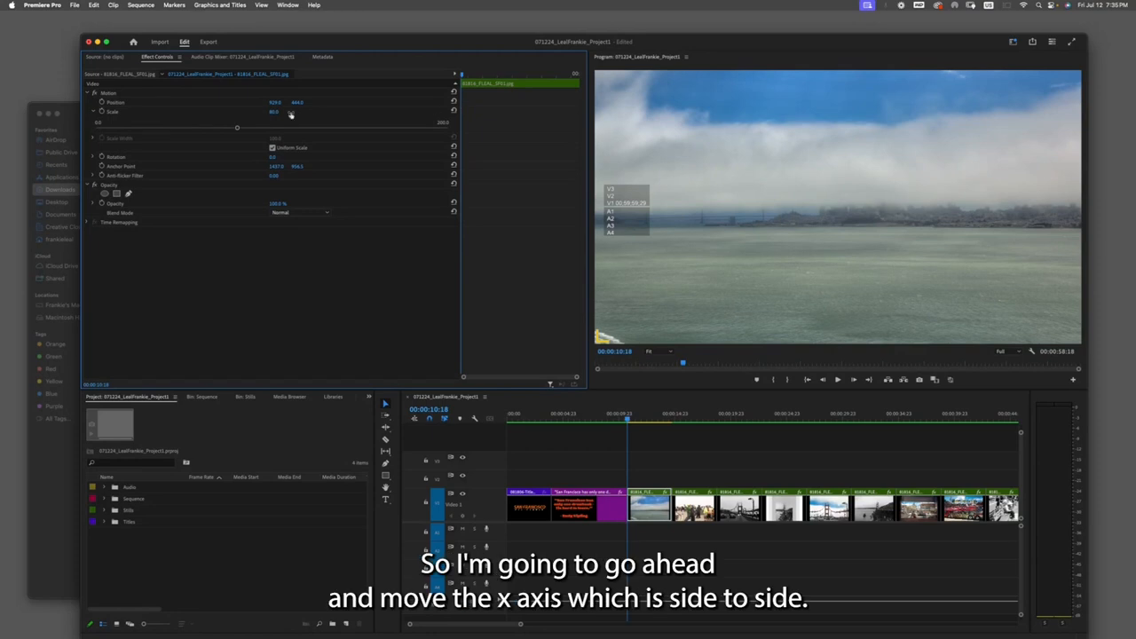
# Keyframe the bay photo's Position from X about 1148 at the clip's start to X about 779 at 00:00:14:15.
pyautogui.moveTo(274, 103)
pyautogui.mouseDown()
pyautogui.moveTo(259, 103)
pyautogui.moveTo(306, 103)
pyautogui.moveTo(287, 103)
pyautogui.mouseUp()
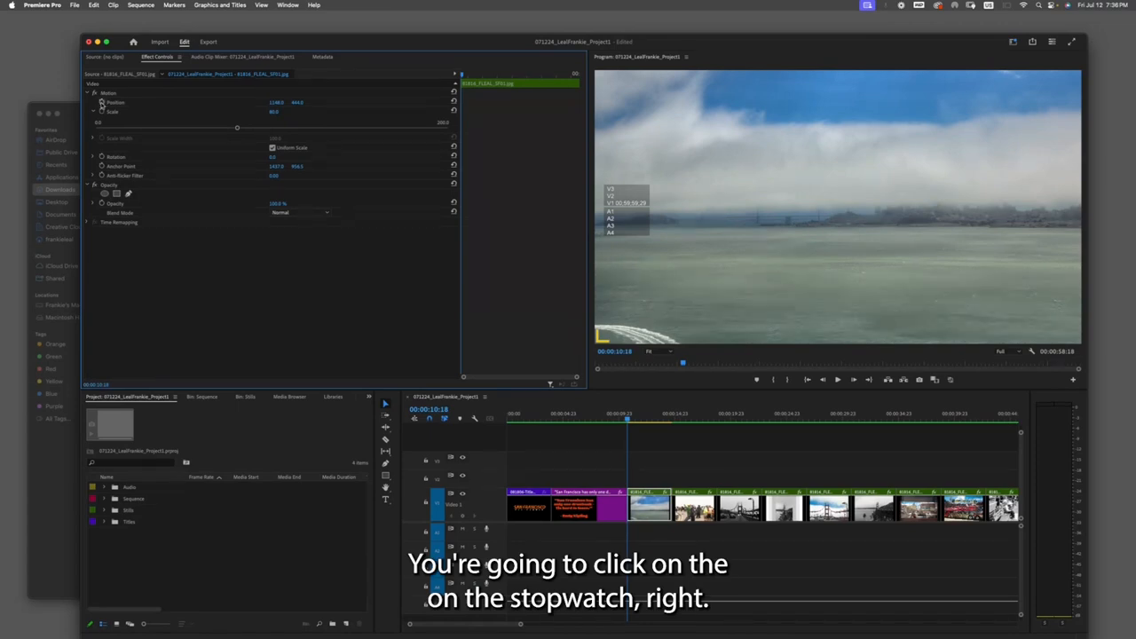
pyautogui.click(102, 104)
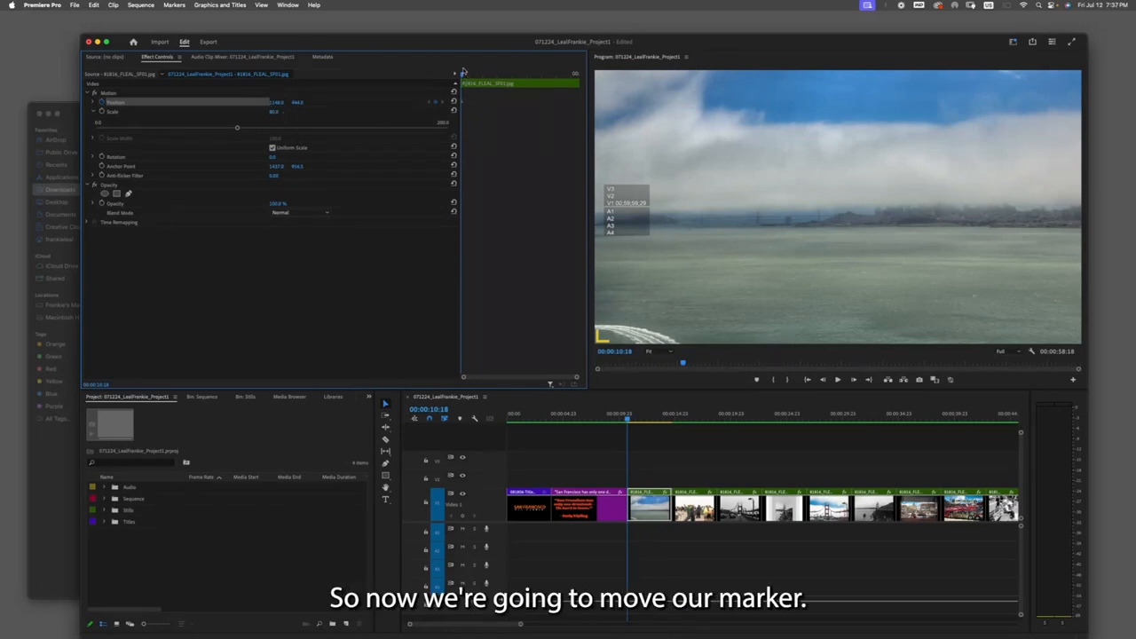
pyautogui.moveTo(462, 74); pyautogui.dragTo(497, 75)
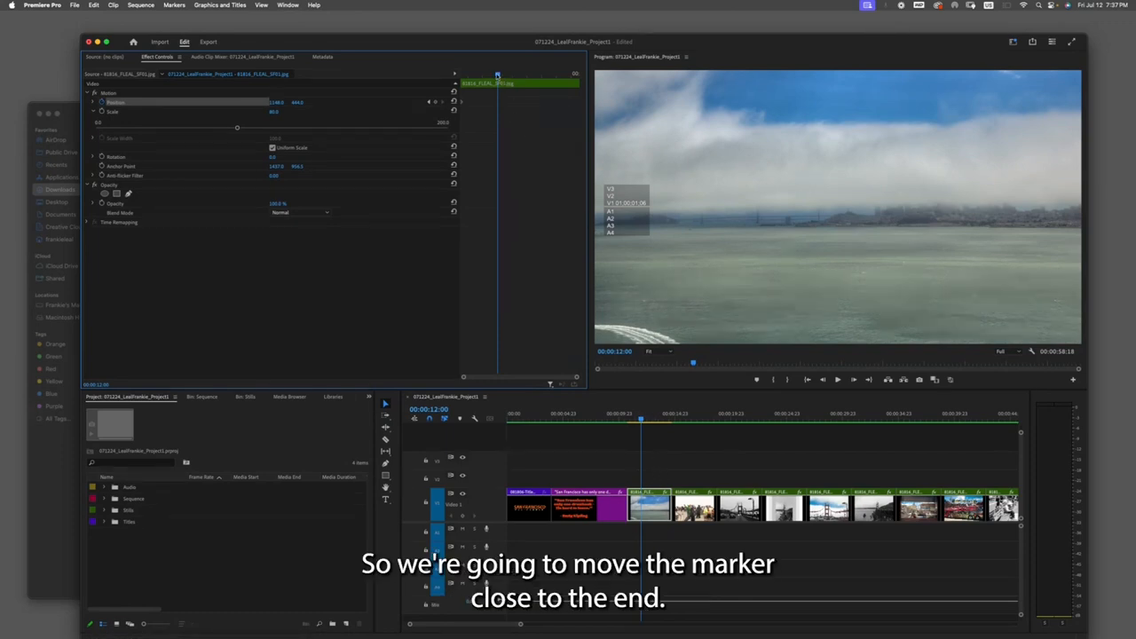
pyautogui.moveTo(499, 75); pyautogui.dragTo(574, 74)
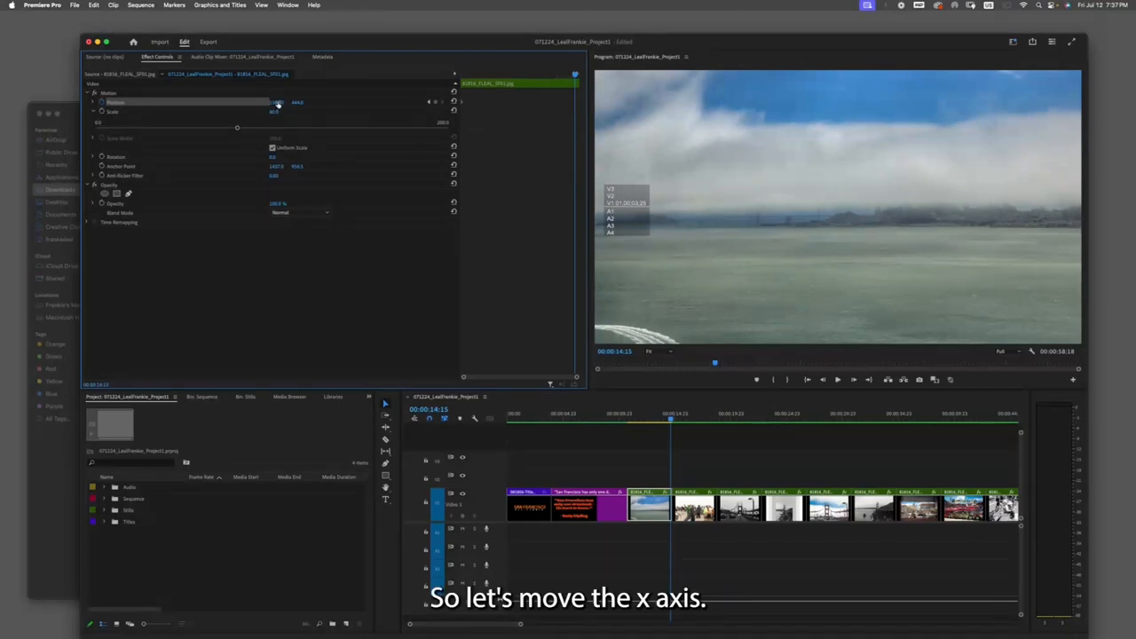
pyautogui.moveTo(277, 103); pyautogui.dragTo(191, 103)
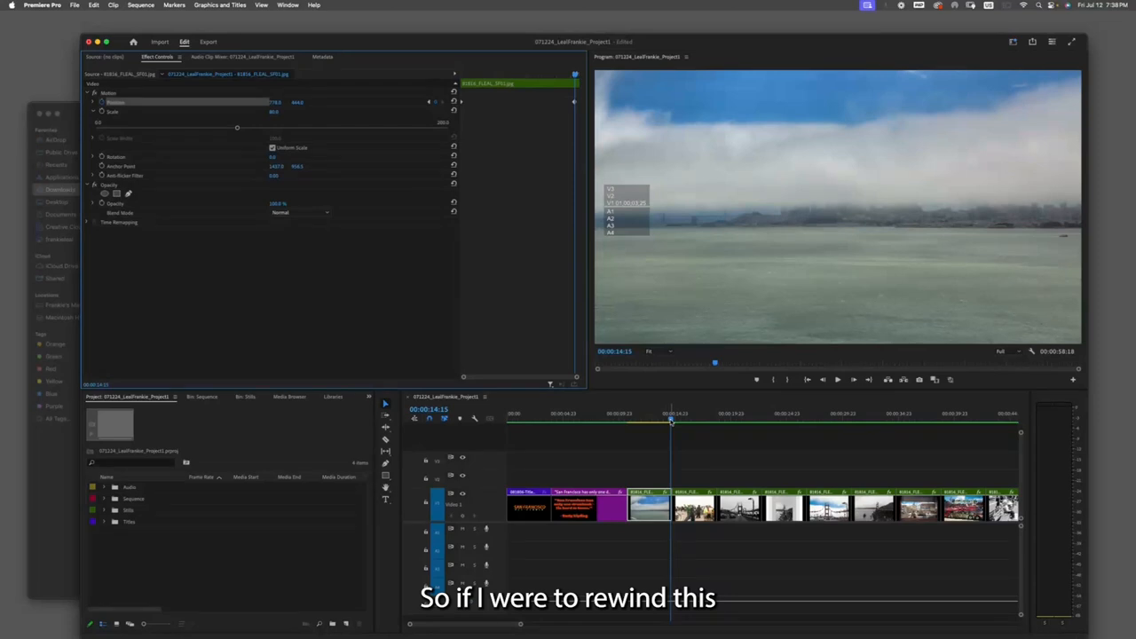
# Play back the bay photo clip from just before and within it to check its sideways pan.
pyautogui.moveTo(672, 424); pyautogui.dragTo(621, 426)
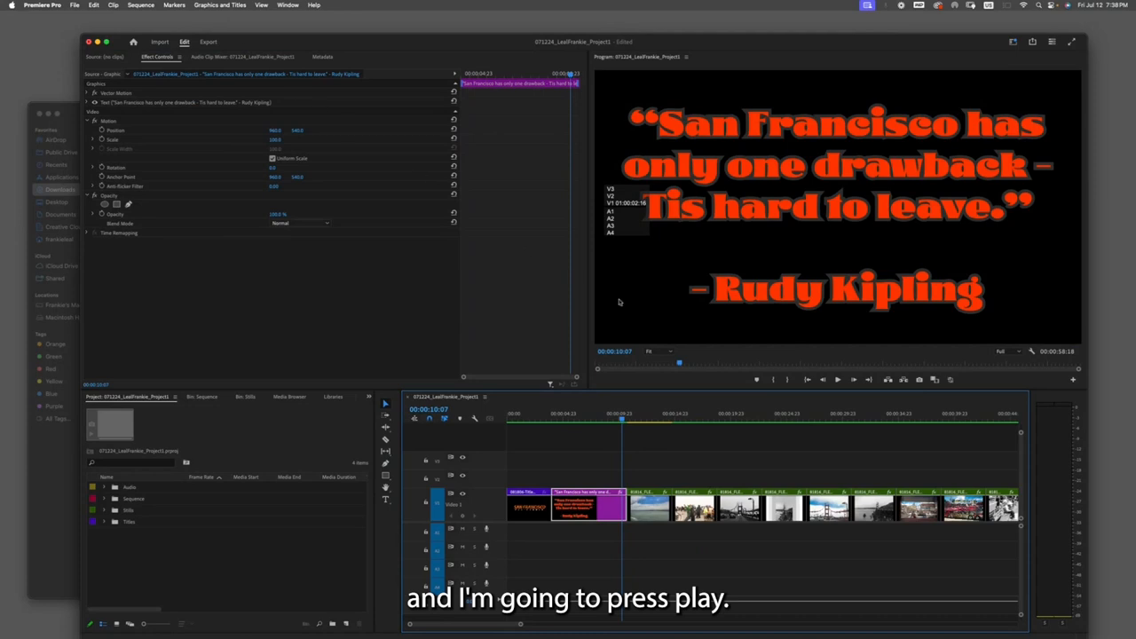
pyautogui.click(836, 379)
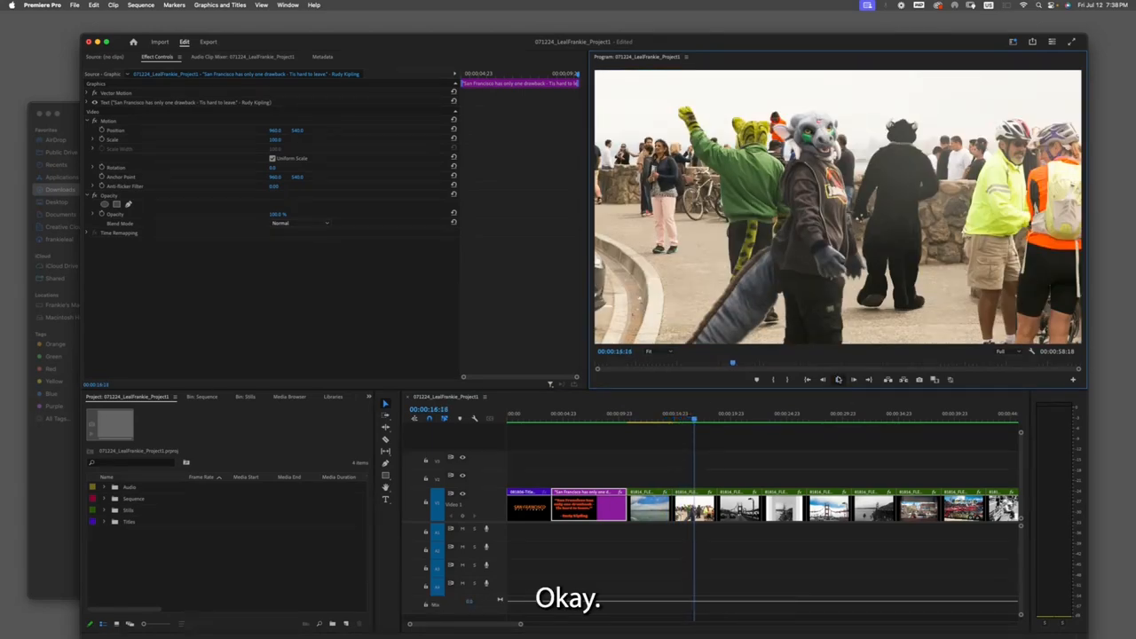
pyautogui.click(838, 379)
pyautogui.moveTo(696, 416); pyautogui.dragTo(651, 420)
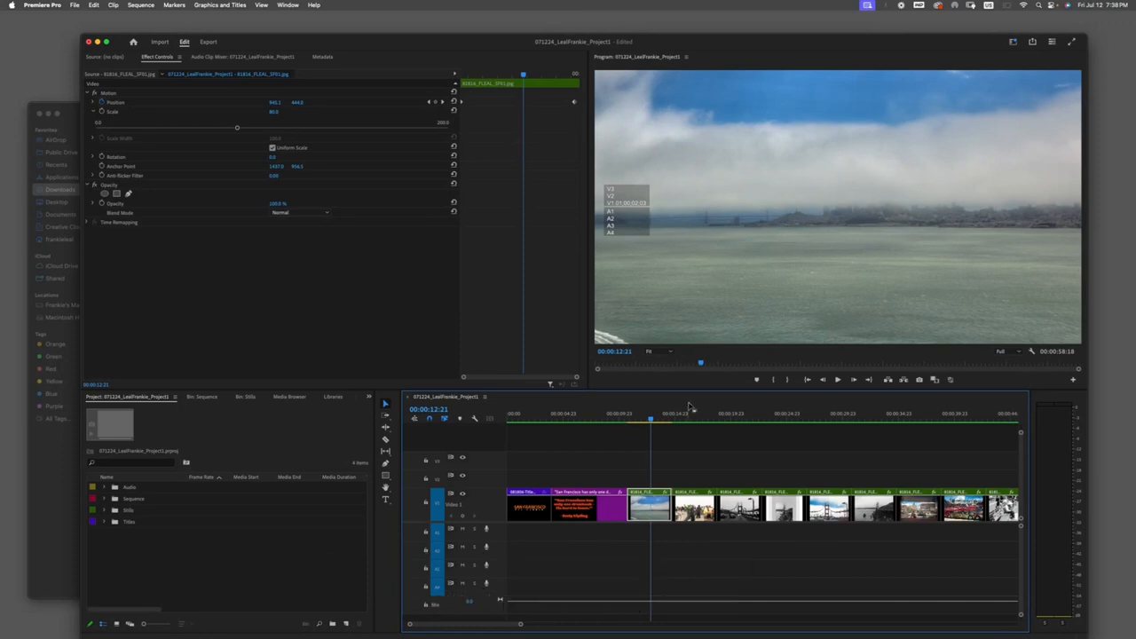
pyautogui.moveTo(651, 423); pyautogui.dragTo(638, 427)
pyautogui.press('space')
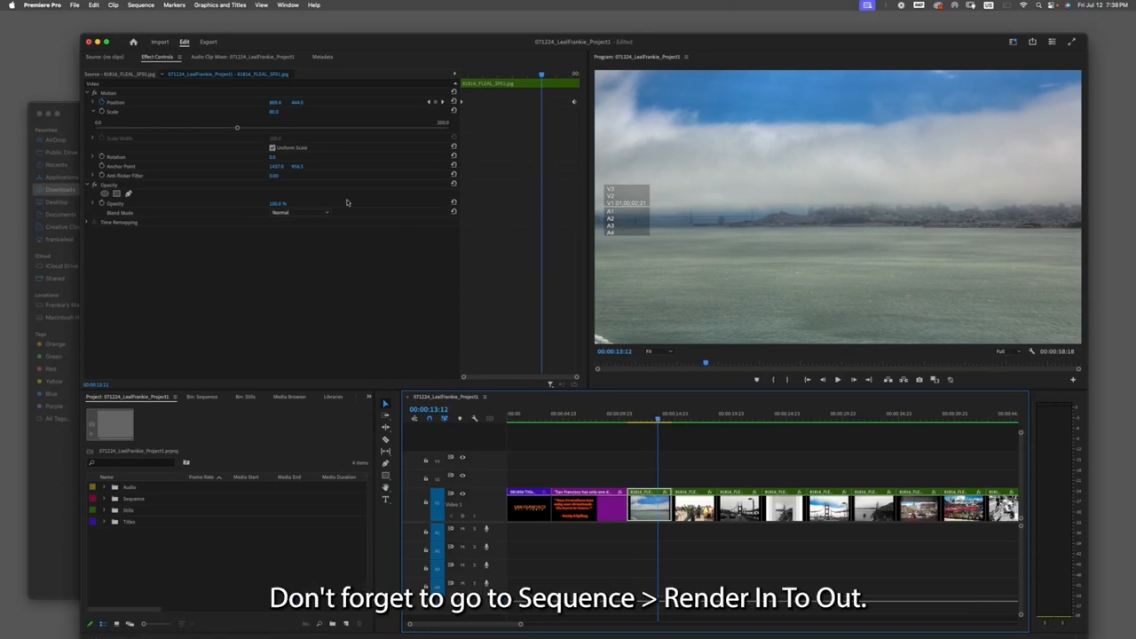
# Render the sequence In to Out and save the project.
pyautogui.click(149, 5)
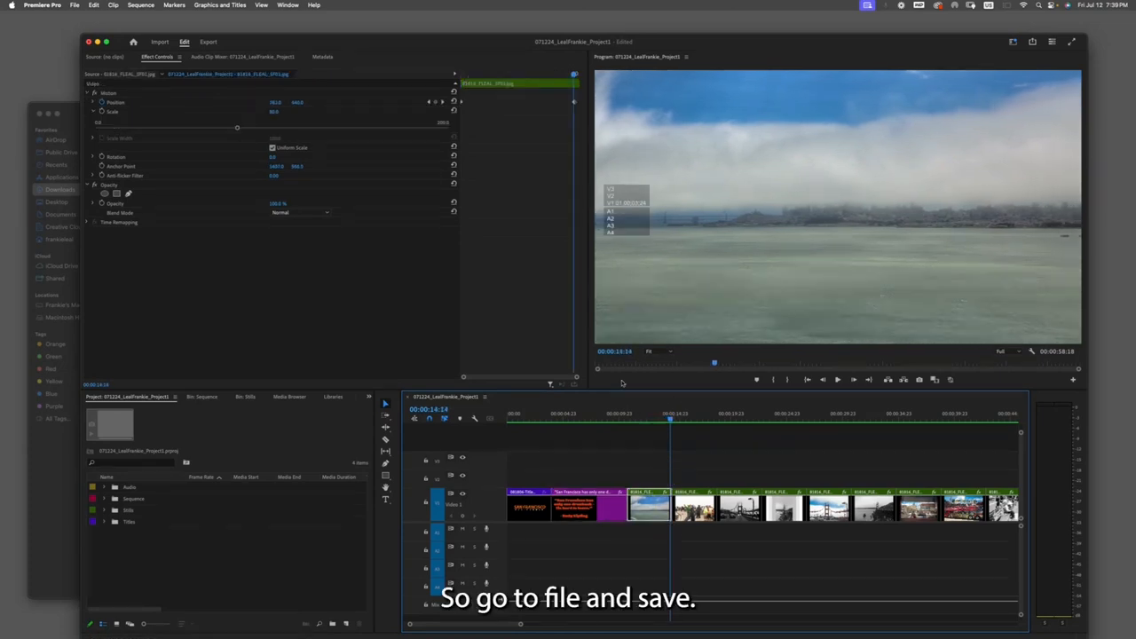
pyautogui.click(75, 4)
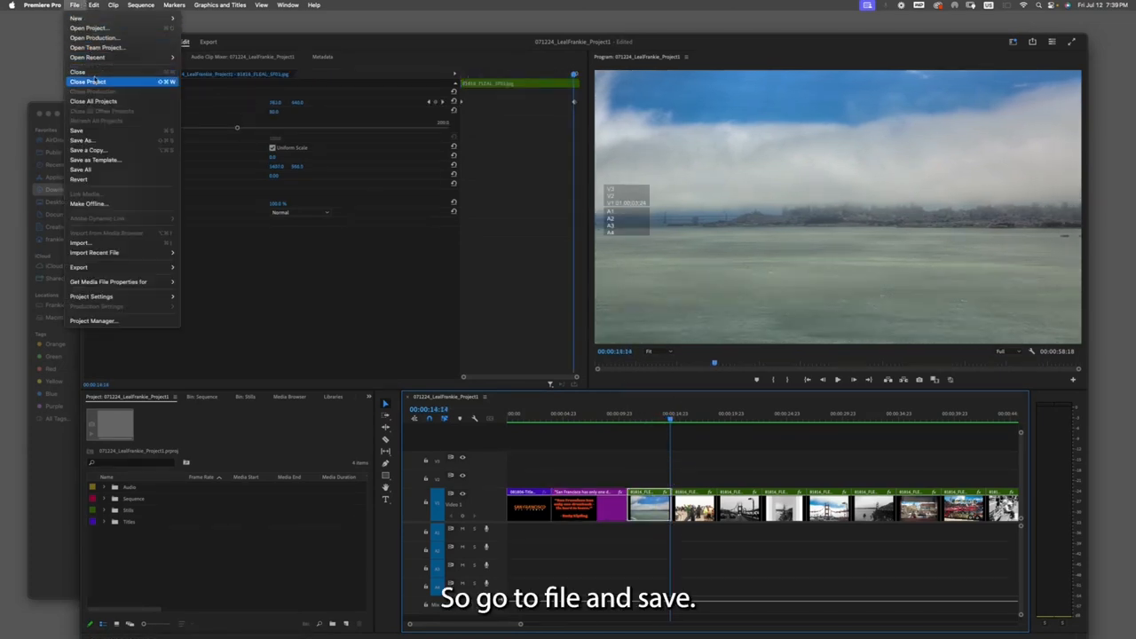
pyautogui.click(80, 131)
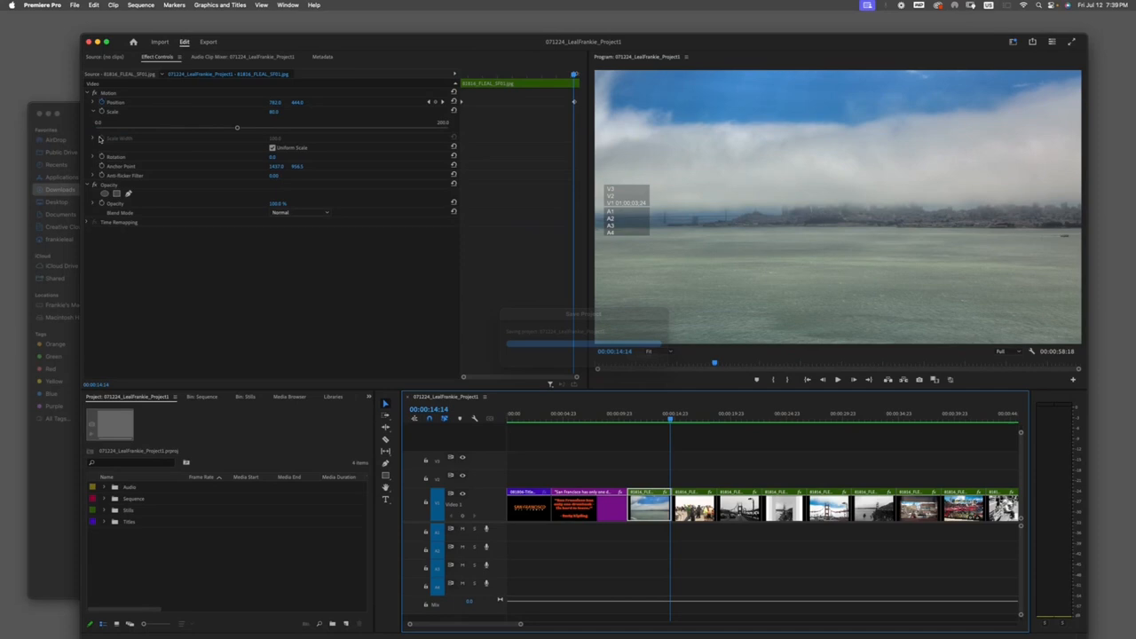
# Keyframe the costumed-crowd photo's Scale from its existing size at the clip's start up to about 94 at 00:00:18:15.
pyautogui.click(689, 420)
pyautogui.moveTo(689, 420); pyautogui.dragTo(693, 419)
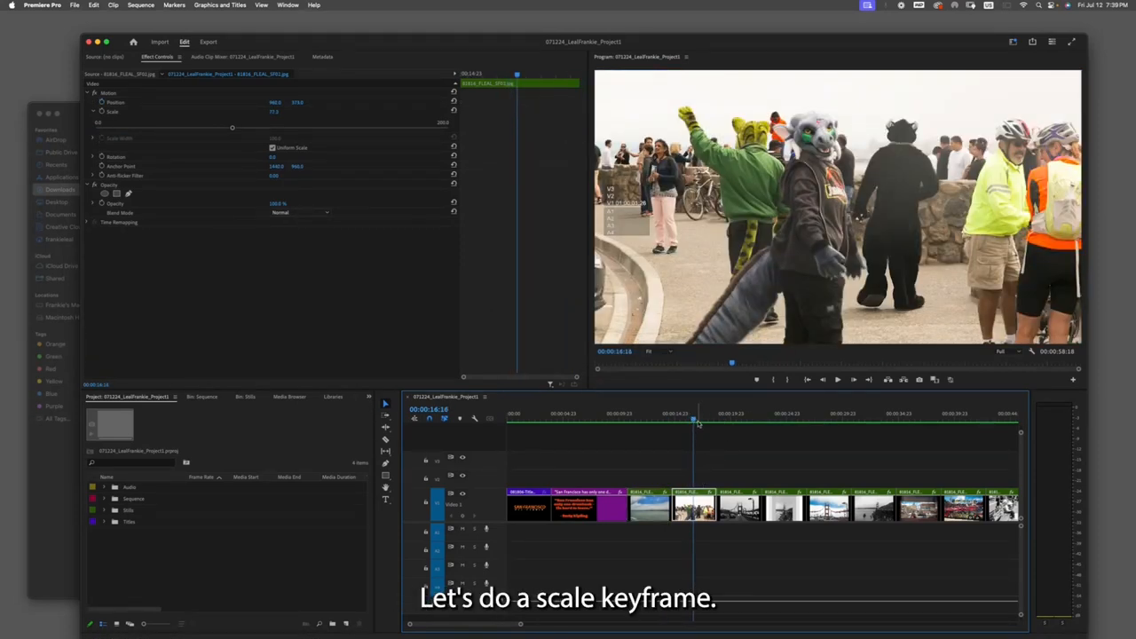
pyautogui.moveTo(690, 419)
pyautogui.mouseDown()
pyautogui.moveTo(670, 419)
pyautogui.moveTo(691, 419)
pyautogui.mouseUp()
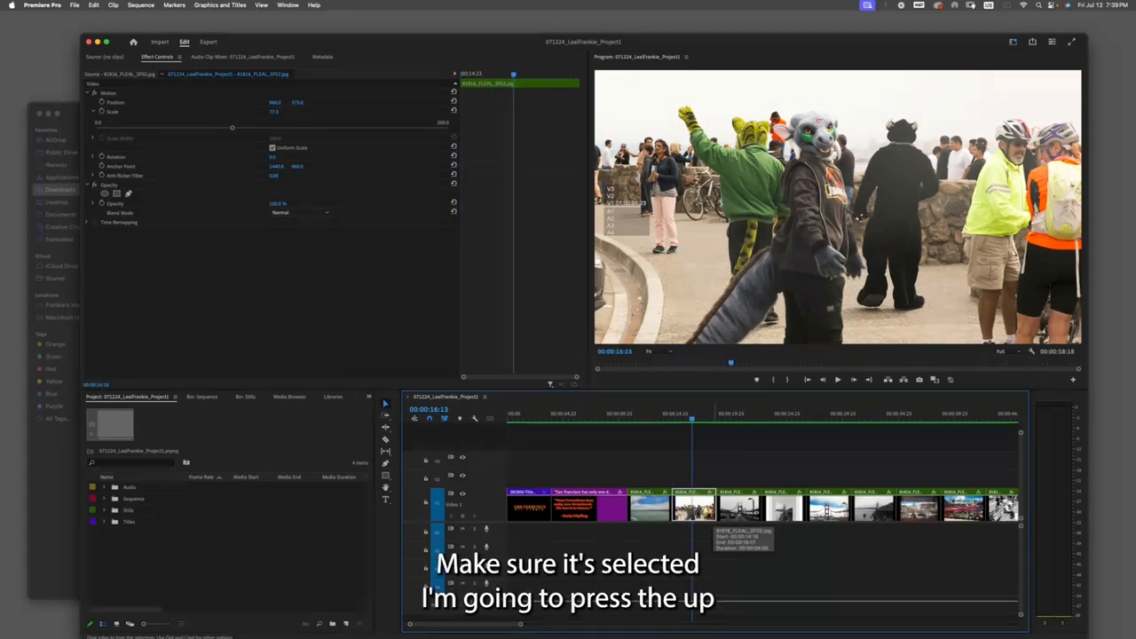
pyautogui.press('Up')
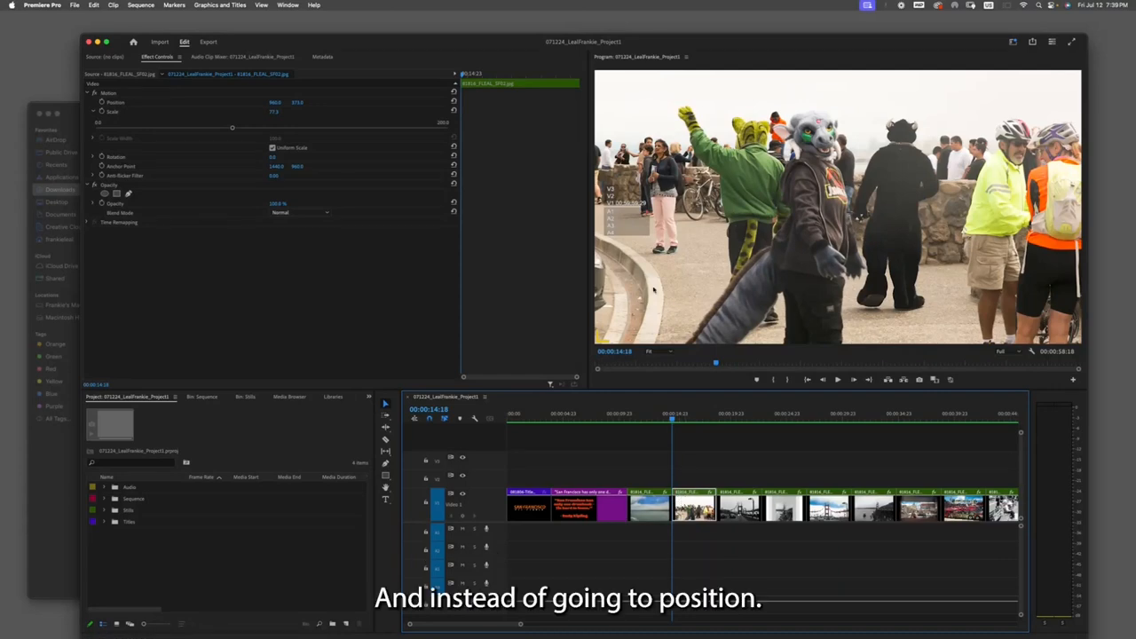
pyautogui.click(102, 113)
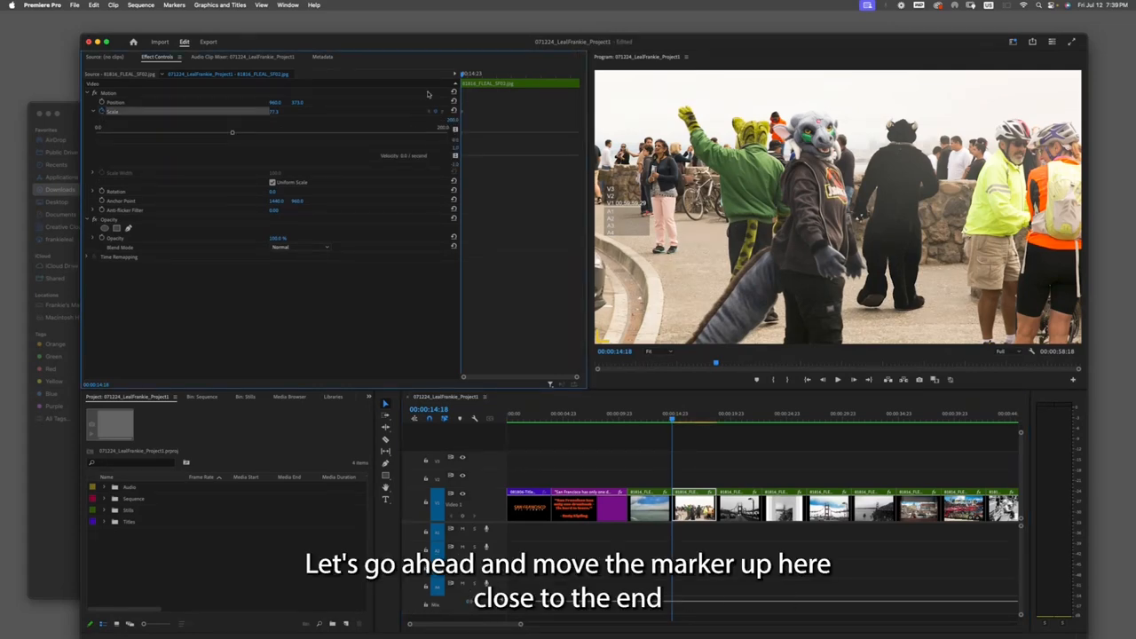
pyautogui.moveTo(466, 76); pyautogui.dragTo(577, 83)
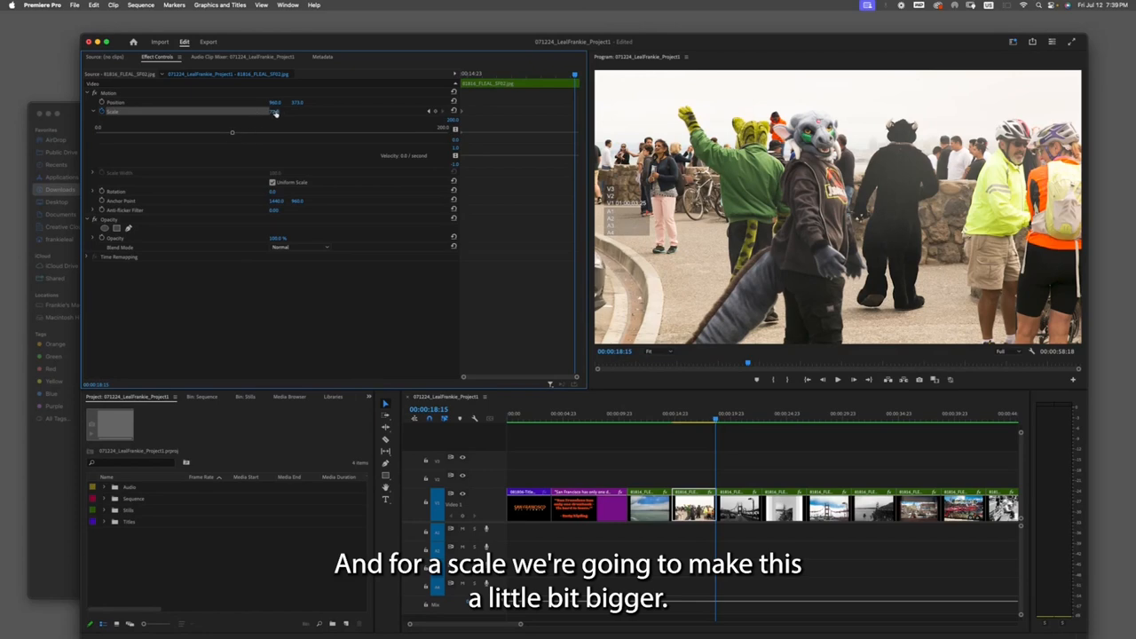
pyautogui.moveTo(233, 132); pyautogui.dragTo(263, 134)
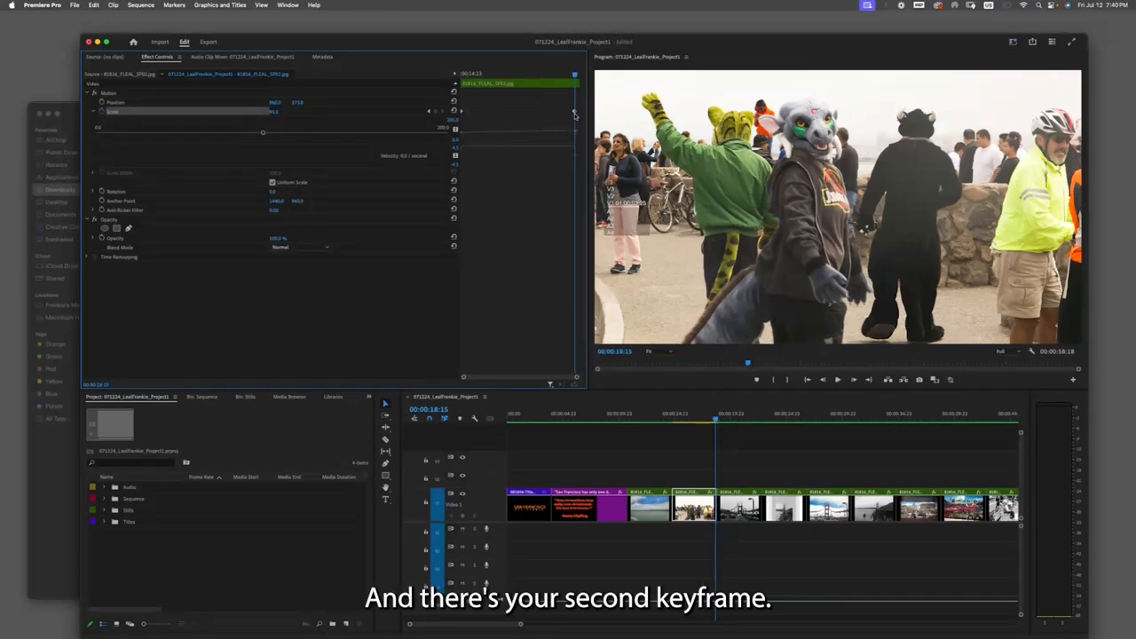
# Play back the costumed-crowd photo clip from just before its start to check its zoom.
pyautogui.moveTo(716, 418); pyautogui.dragTo(668, 418)
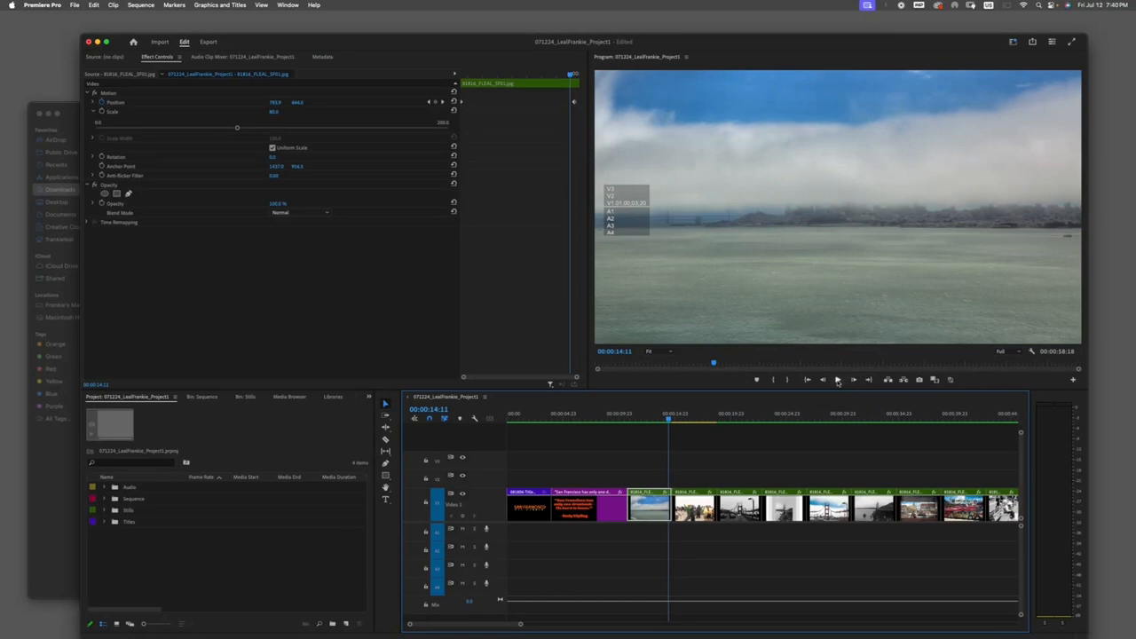
pyautogui.click(837, 380)
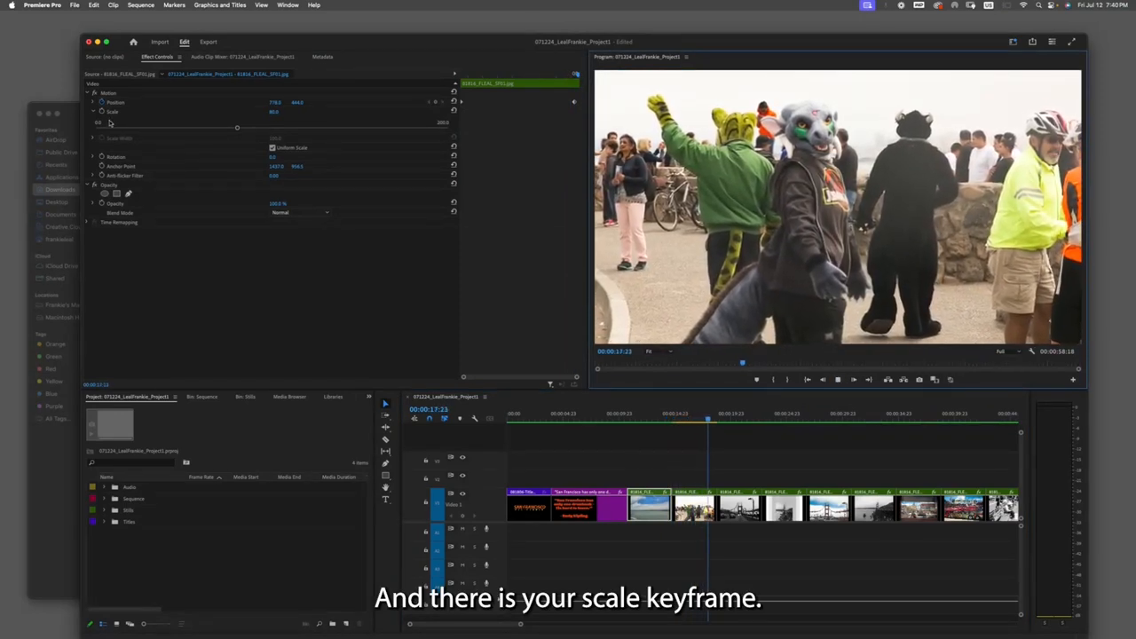
pyautogui.press('space')
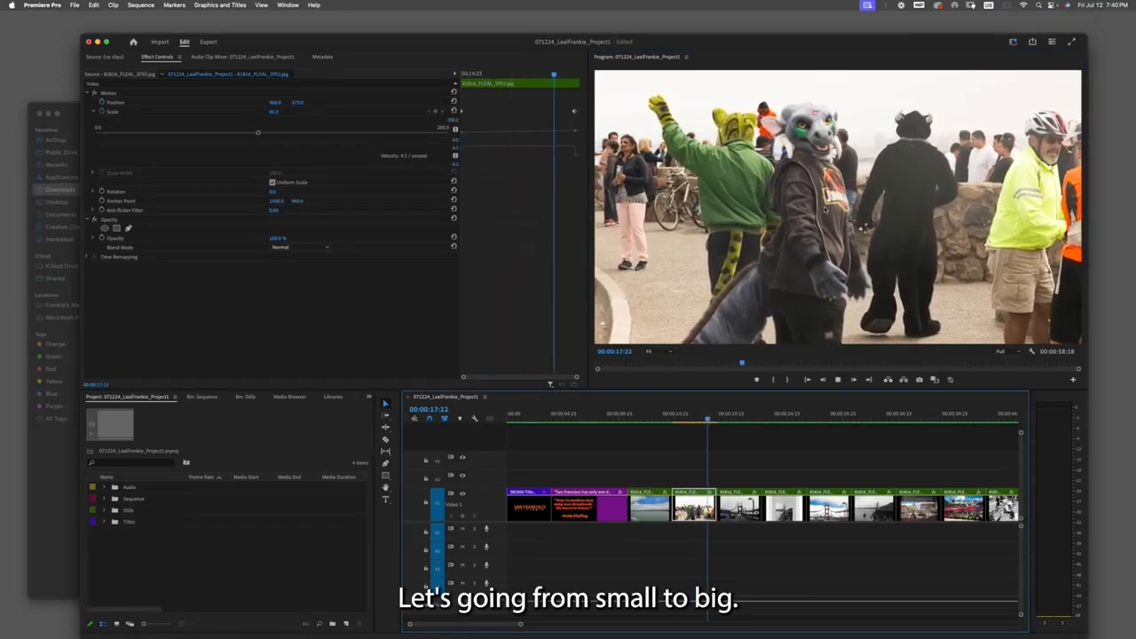
pyautogui.press('space')
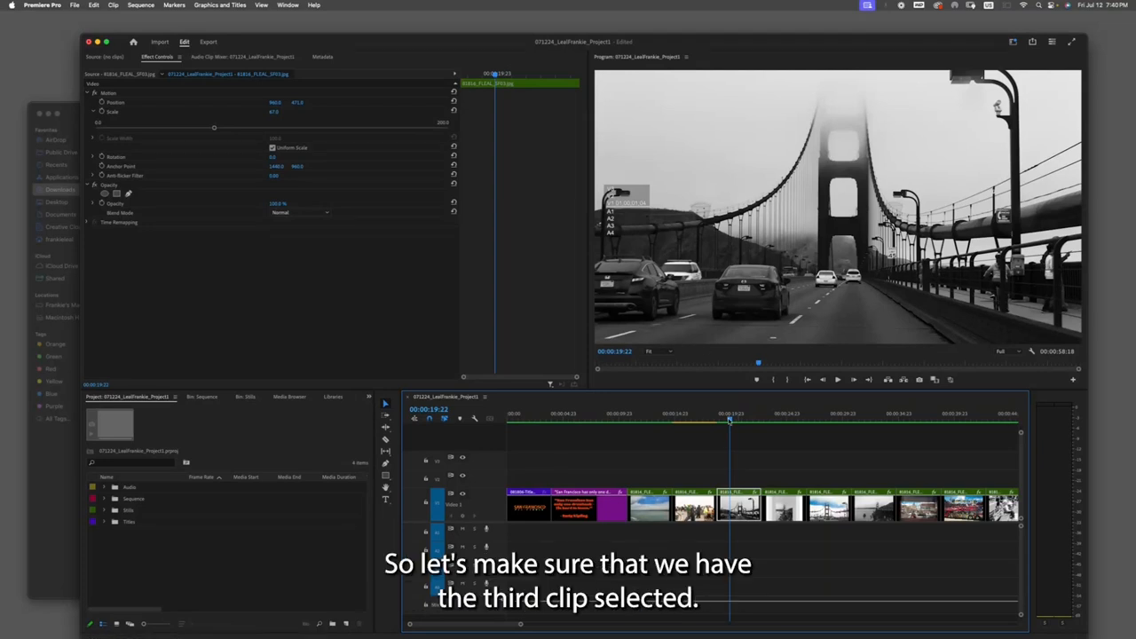
# Keyframe the black-and-white bridge traffic photo's Position from Y about 442 at the clip's start to Y about 634 at 00:00:22:14.
pyautogui.moveTo(729, 420); pyautogui.dragTo(735, 420)
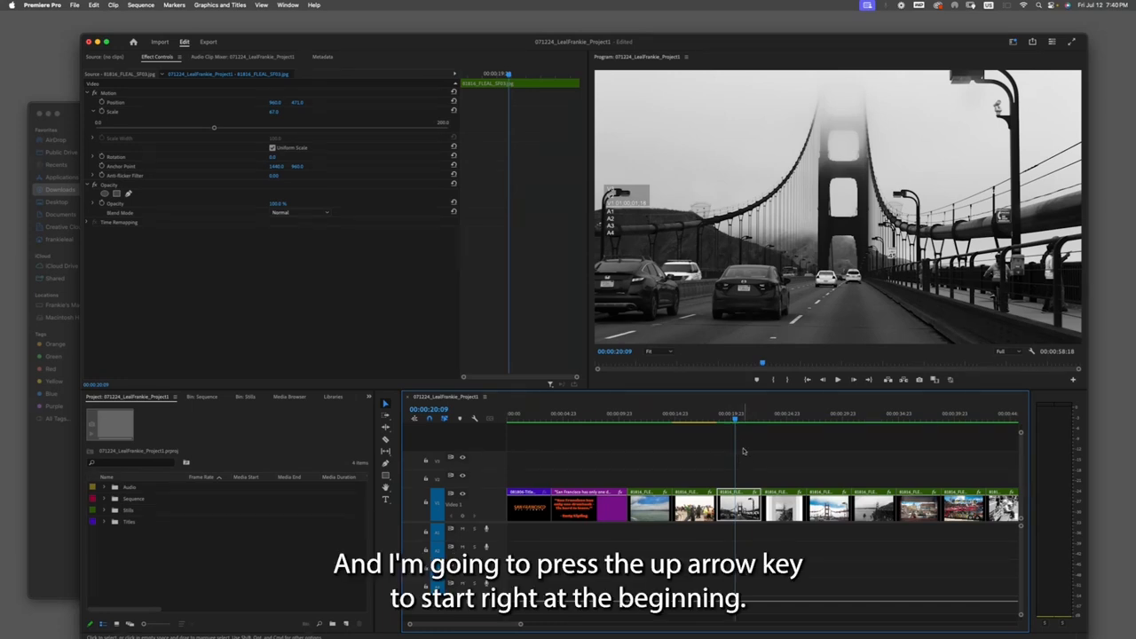
pyautogui.press('Up')
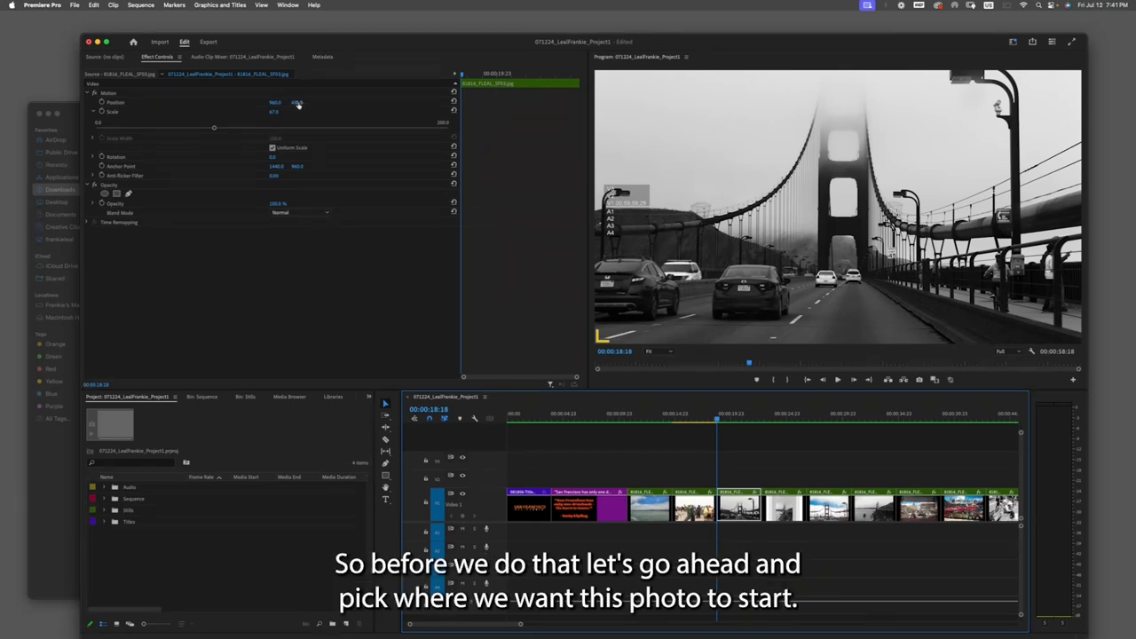
pyautogui.moveTo(299, 104)
pyautogui.mouseDown()
pyautogui.moveTo(284, 105)
pyautogui.moveTo(312, 104)
pyautogui.moveTo(269, 105)
pyautogui.moveTo(286, 105)
pyautogui.mouseUp()
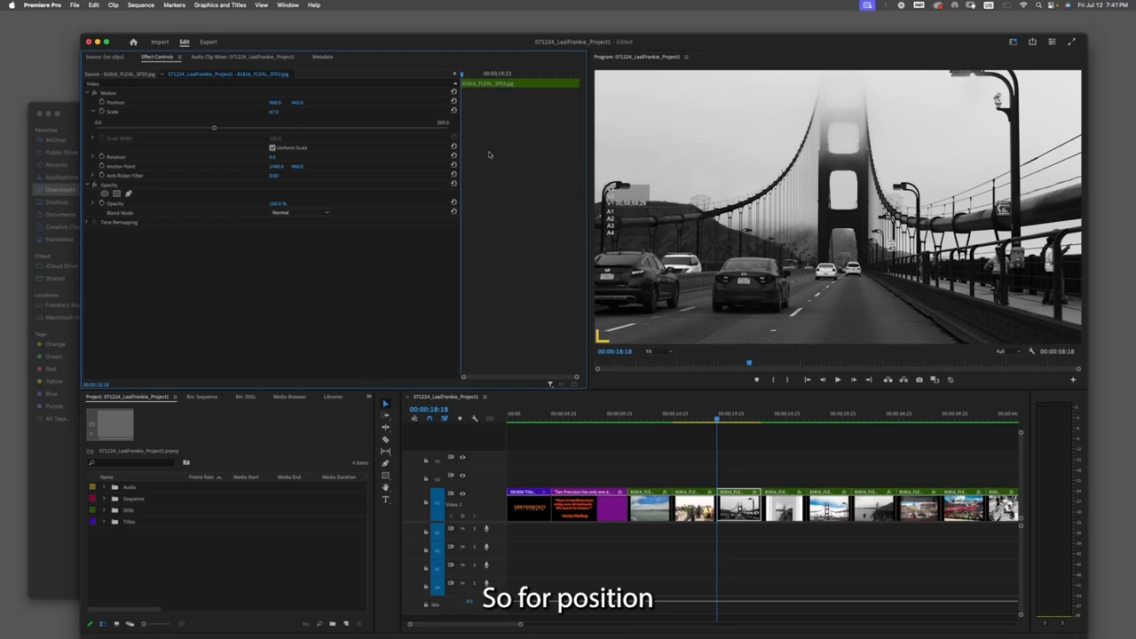
pyautogui.click(102, 103)
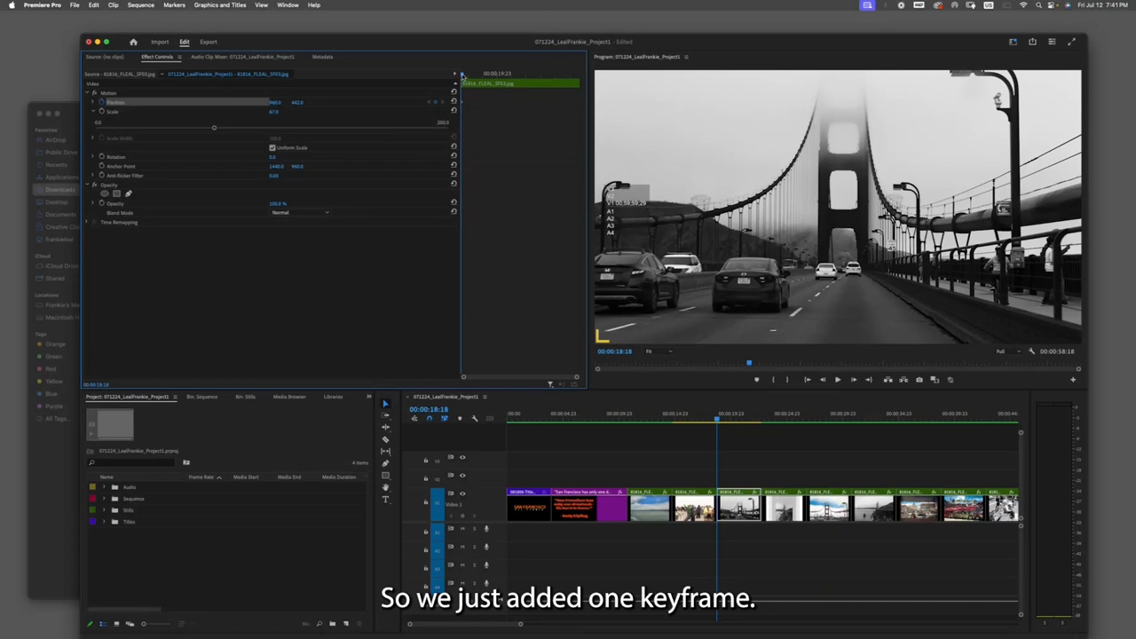
pyautogui.moveTo(462, 75); pyautogui.dragTo(575, 82)
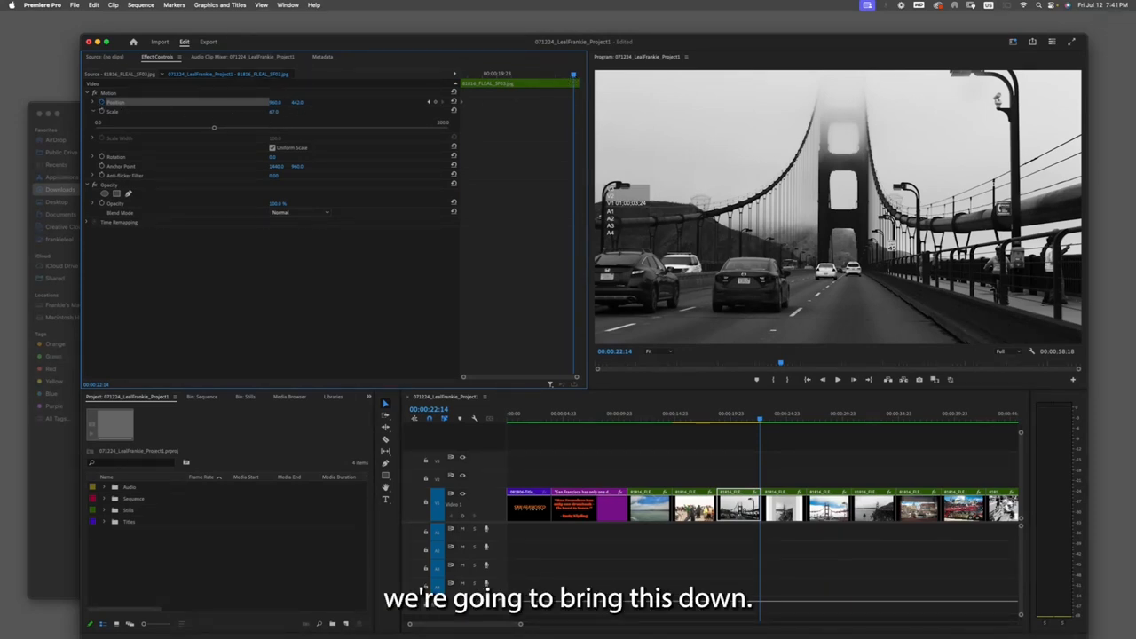
pyautogui.moveTo(296, 102); pyautogui.dragTo(359, 99)
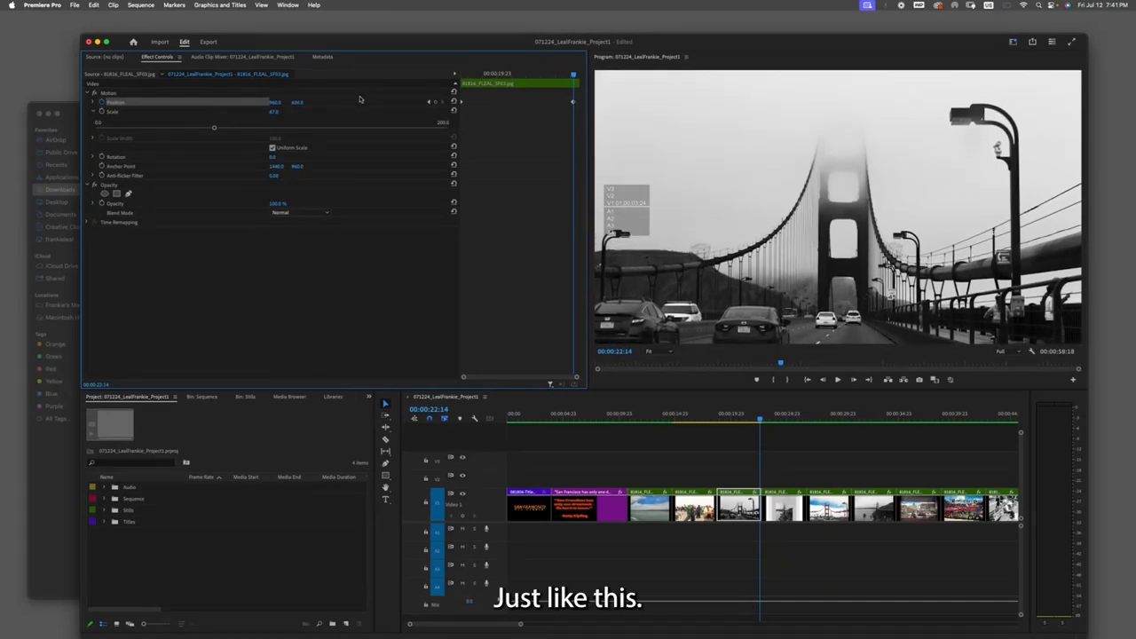
# Play back the bridge traffic photo clip from just before and within it to check its vertical pan.
pyautogui.moveTo(762, 418); pyautogui.dragTo(709, 420)
pyautogui.press('space')
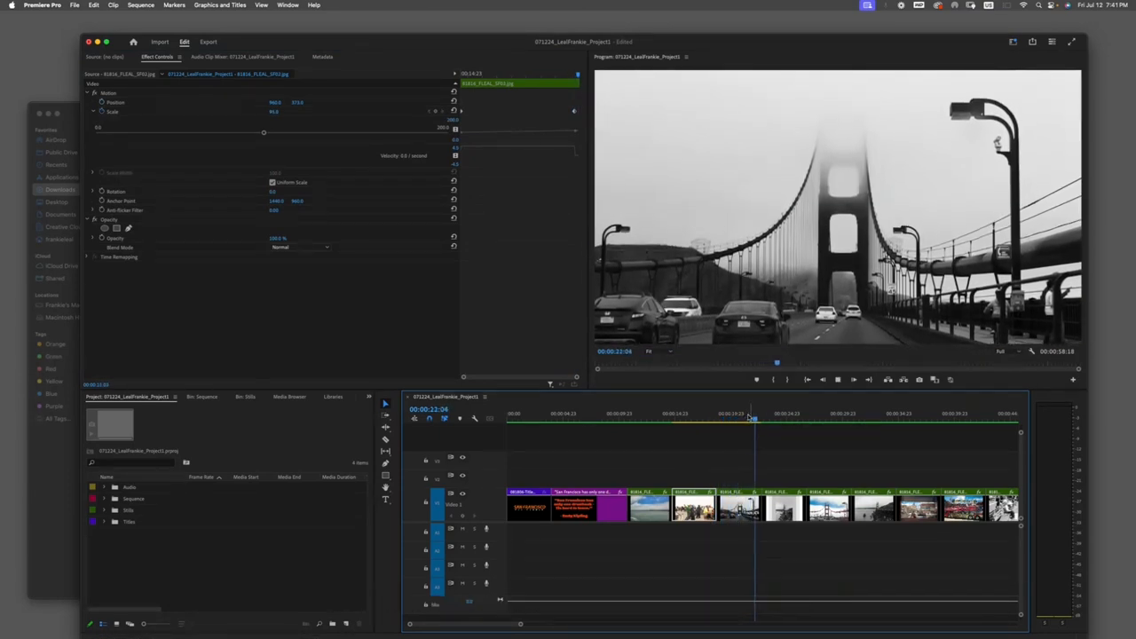
pyautogui.moveTo(754, 417); pyautogui.dragTo(721, 417)
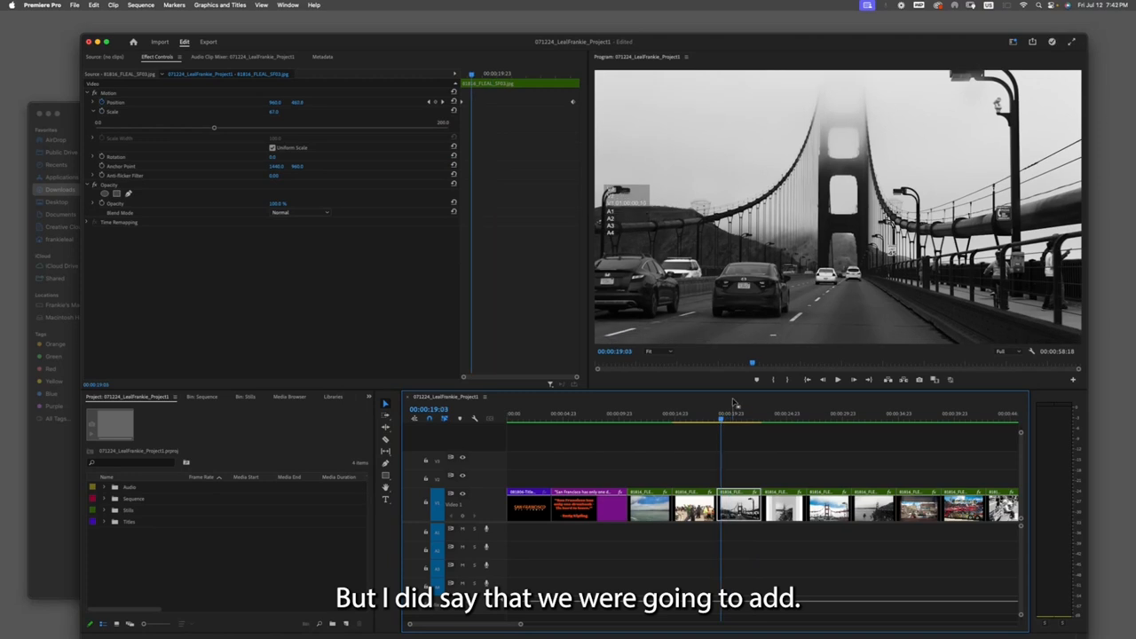
pyautogui.press('space')
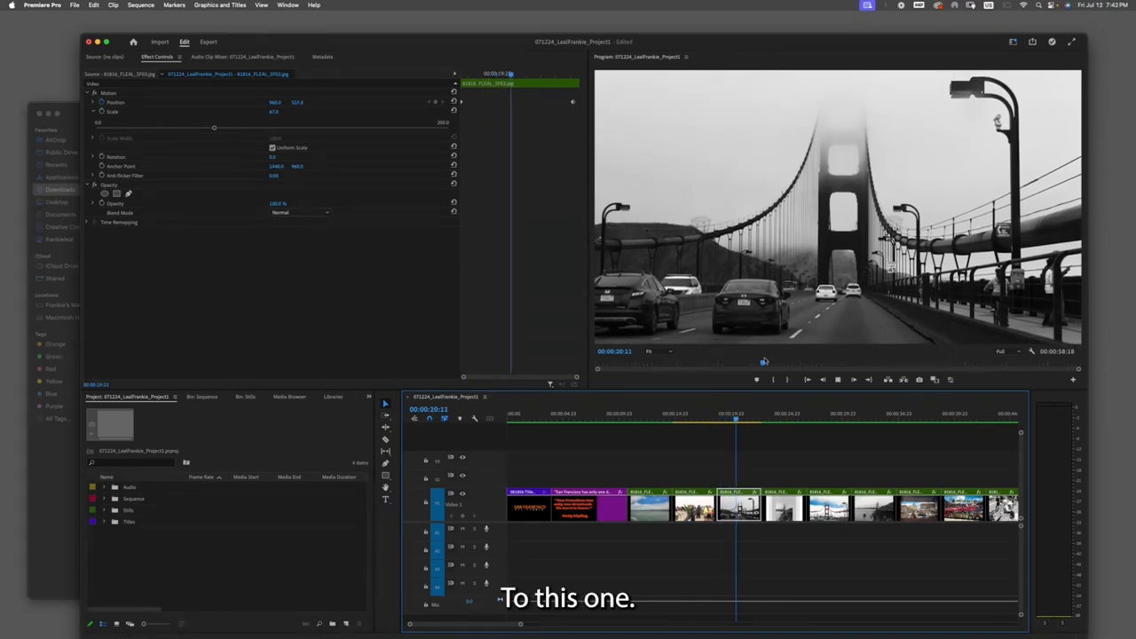
pyautogui.press('space')
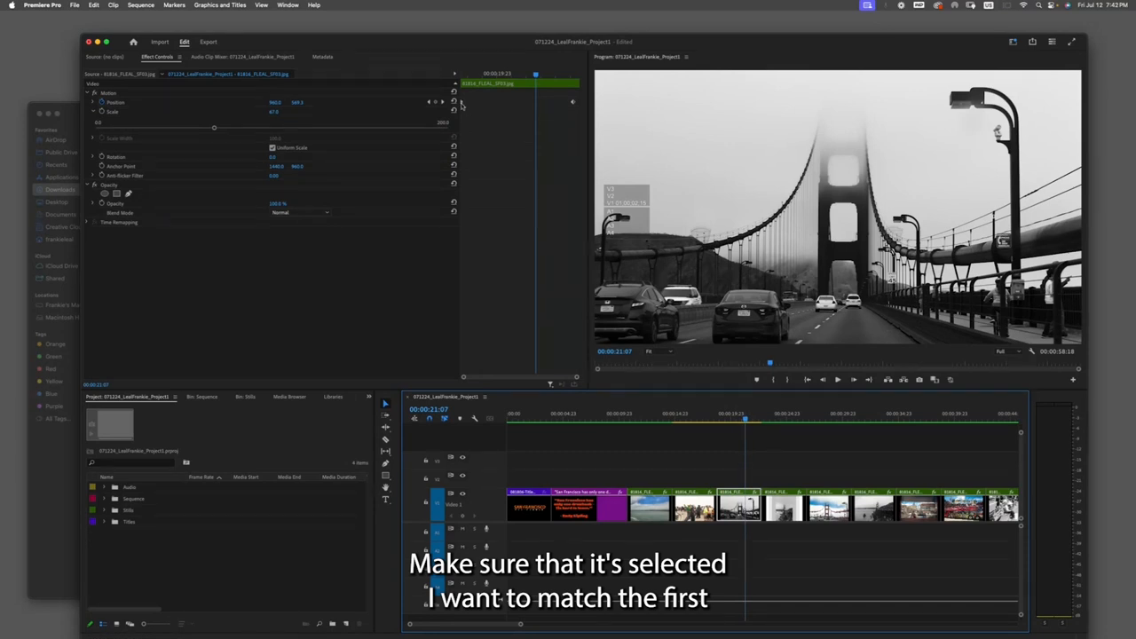
# Keyframe the bridge traffic photo's Scale at its two Position keyframes, from its existing size up to about 80 at 00:00:22:14.
pyautogui.click(533, 77)
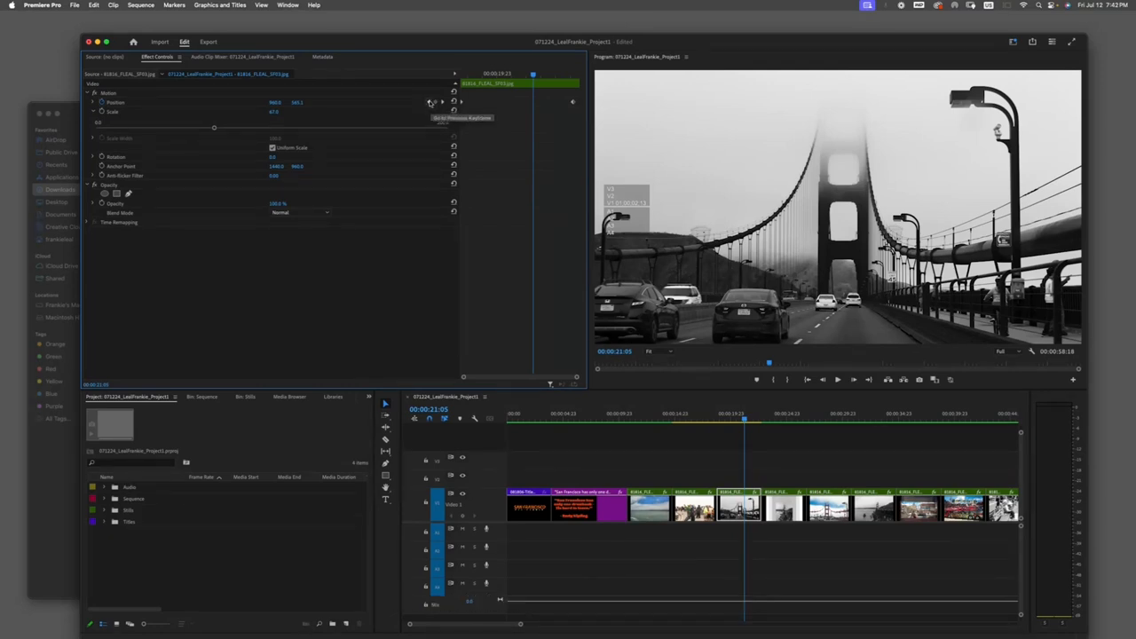
pyautogui.click(430, 103)
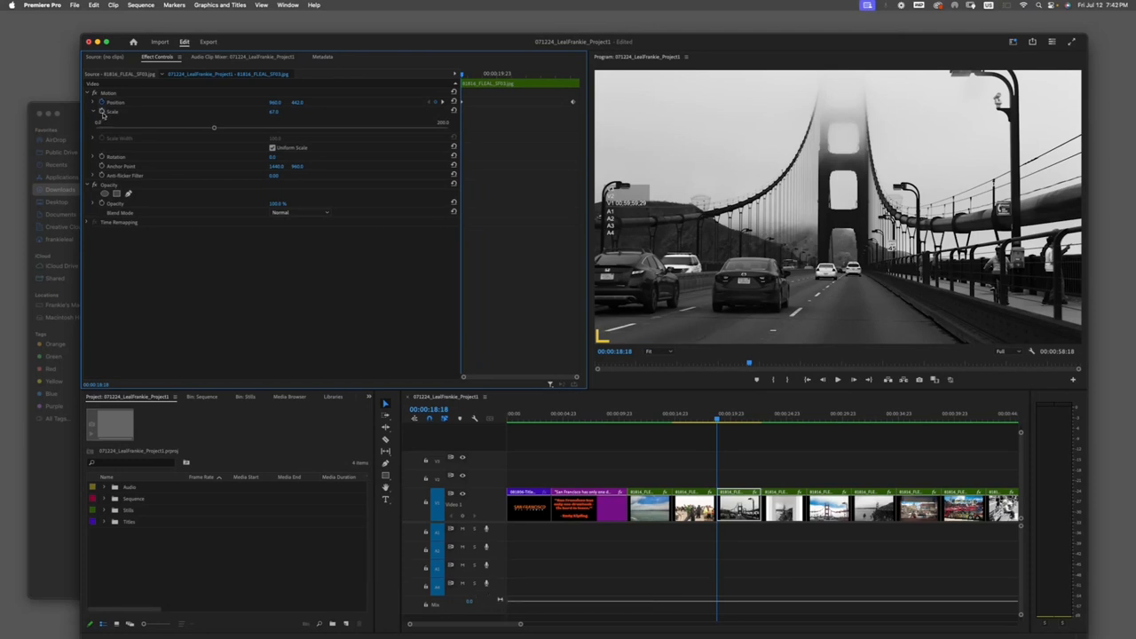
pyautogui.click(102, 113)
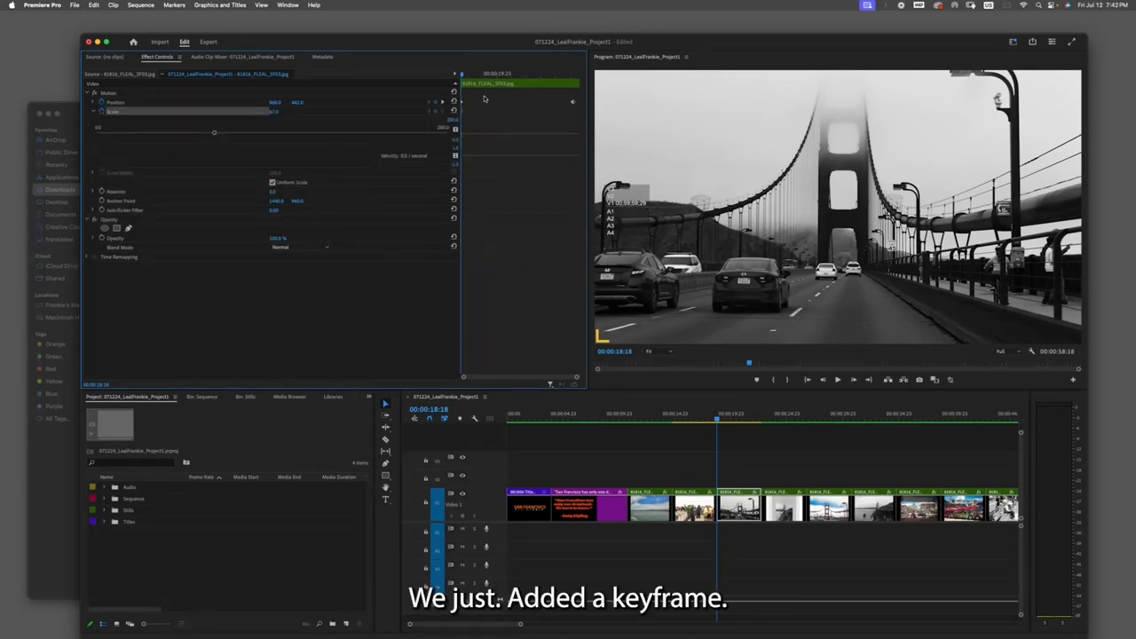
pyautogui.moveTo(462, 74); pyautogui.dragTo(495, 75)
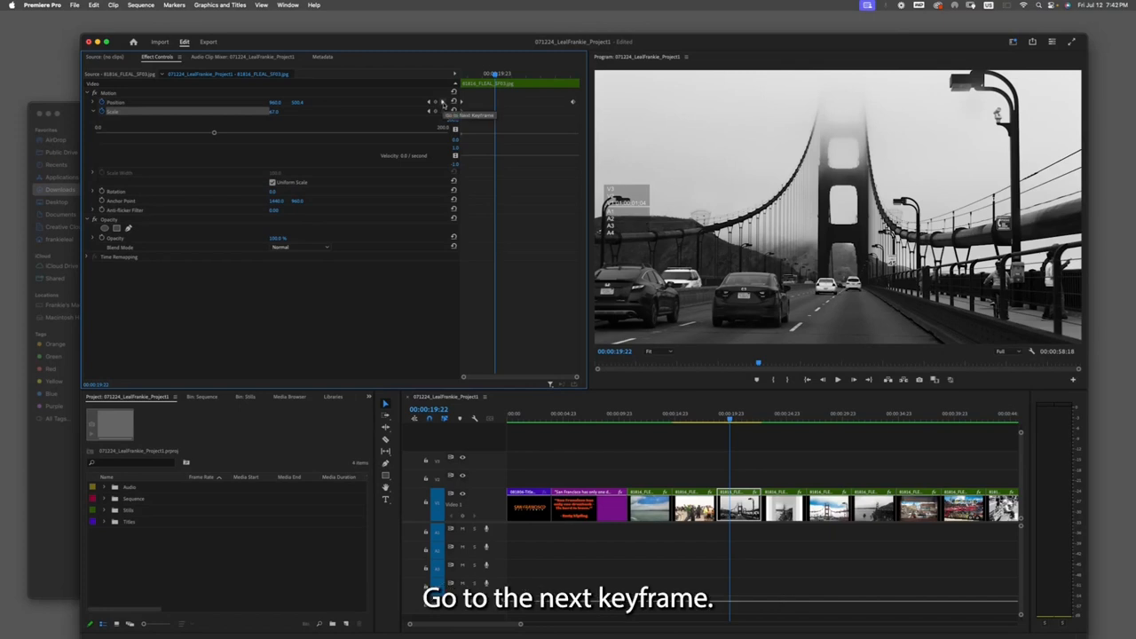
pyautogui.click(443, 103)
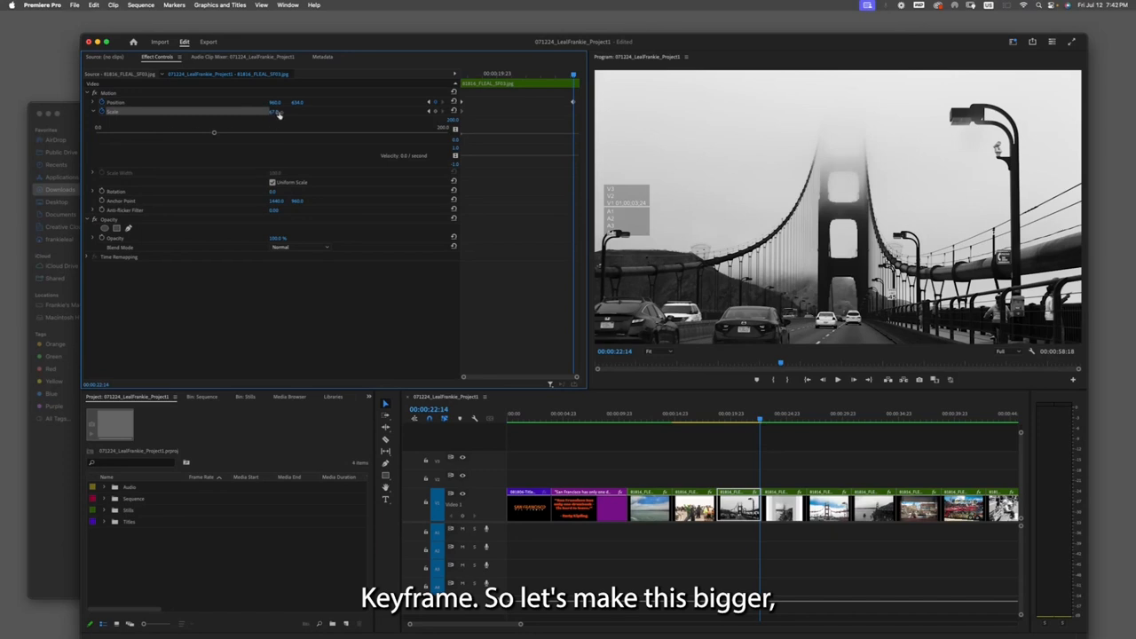
pyautogui.moveTo(214, 133); pyautogui.dragTo(236, 133)
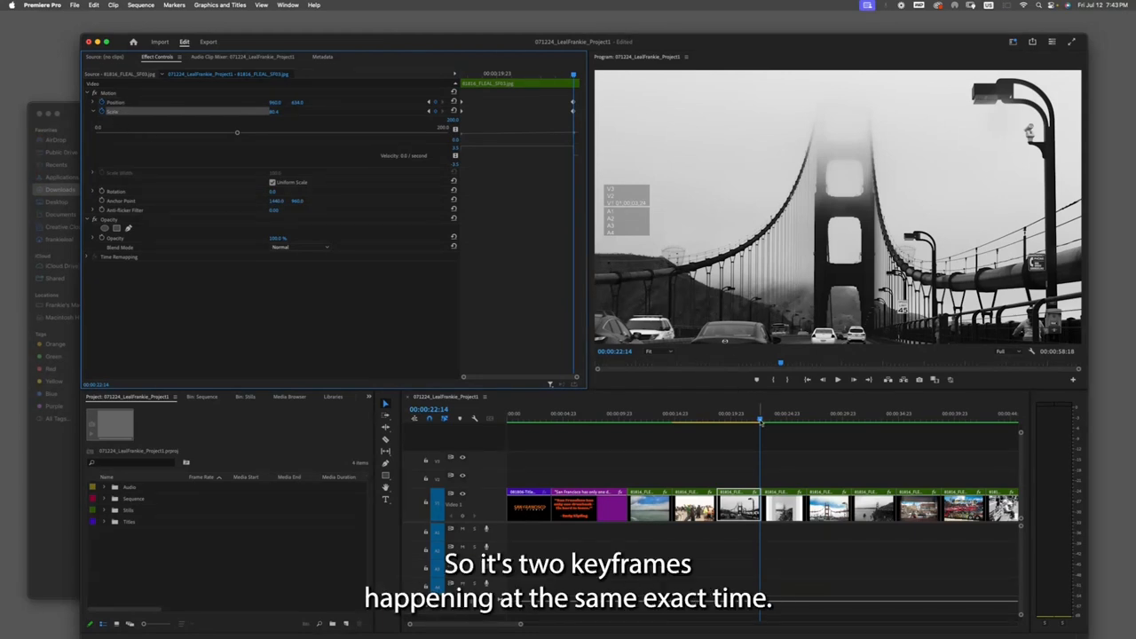
# Play back the bridge traffic photo clip to check its combined pan and zoom.
pyautogui.moveTo(745, 418); pyautogui.dragTo(713, 418)
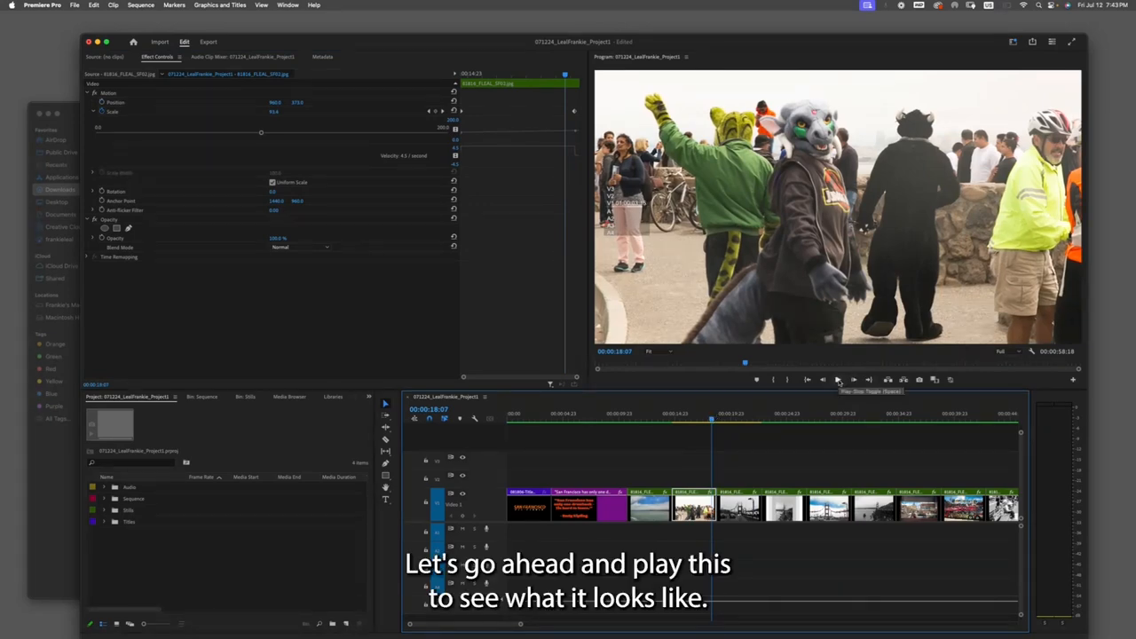
pyautogui.click(837, 379)
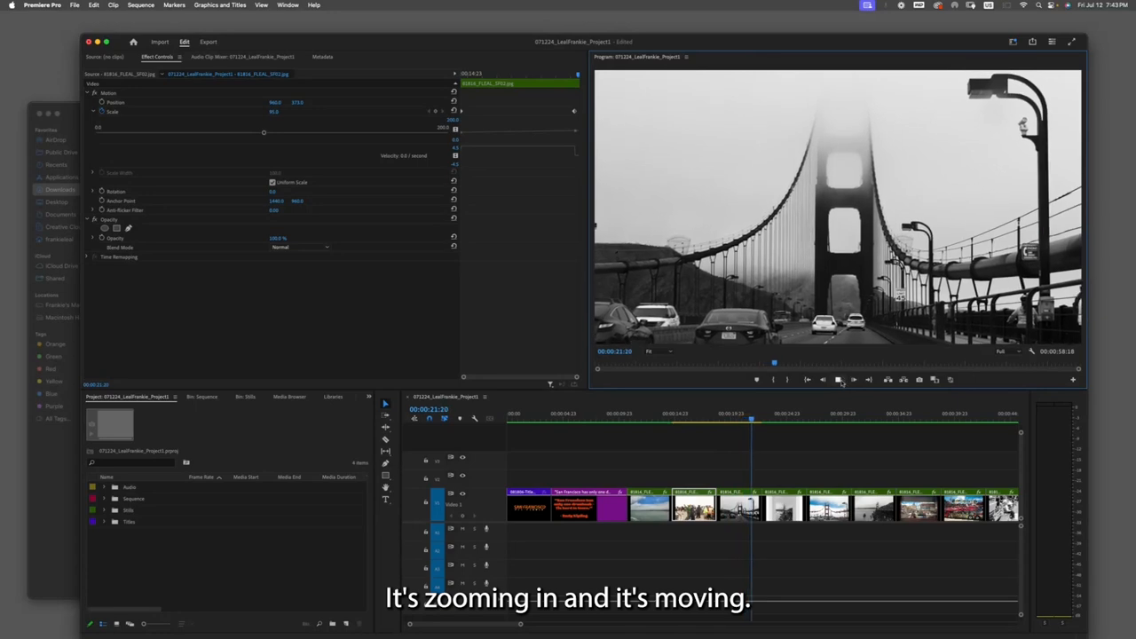
pyautogui.moveTo(772, 420); pyautogui.dragTo(767, 421)
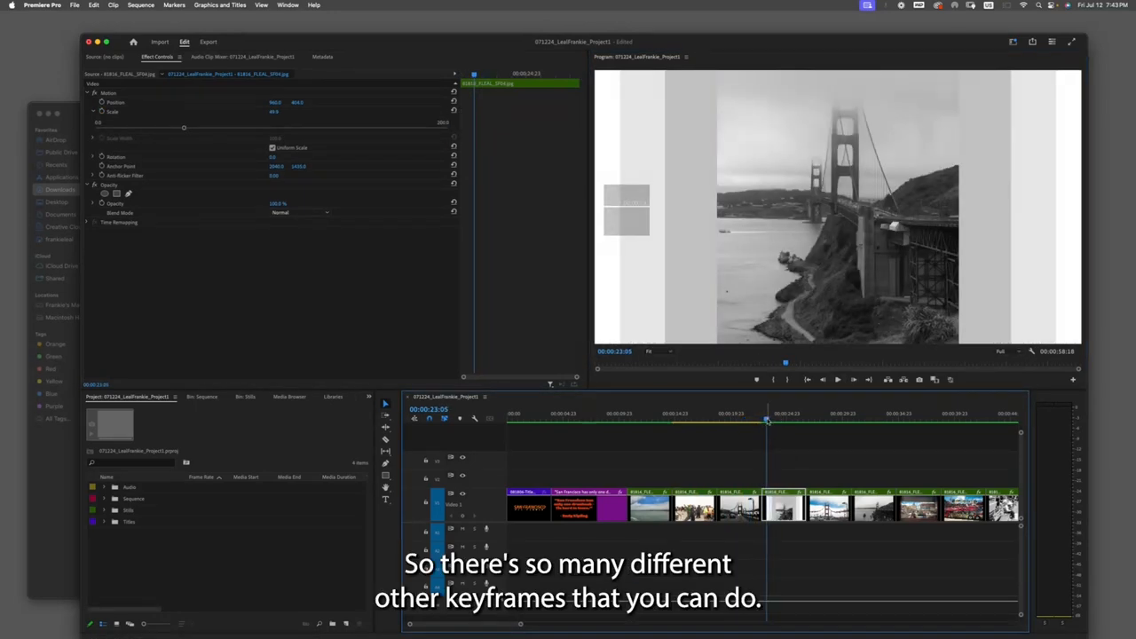
pyautogui.click(774, 420)
pyautogui.moveTo(774, 421); pyautogui.dragTo(773, 421)
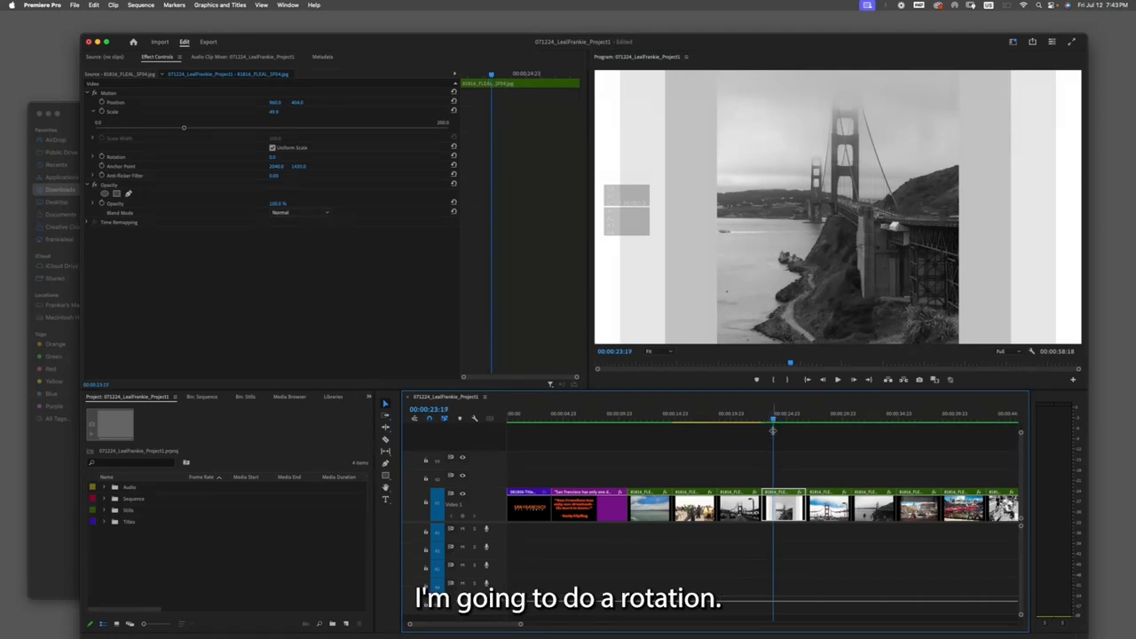
pyautogui.moveTo(774, 420); pyautogui.dragTo(782, 421)
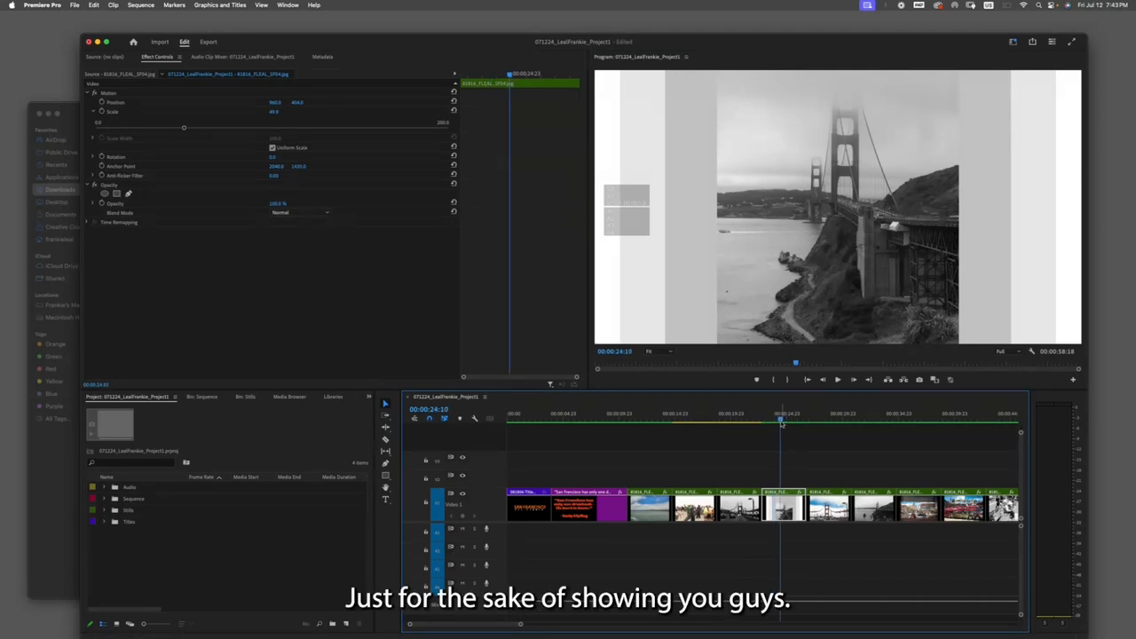
pyautogui.hscroll(1, 781, 431)
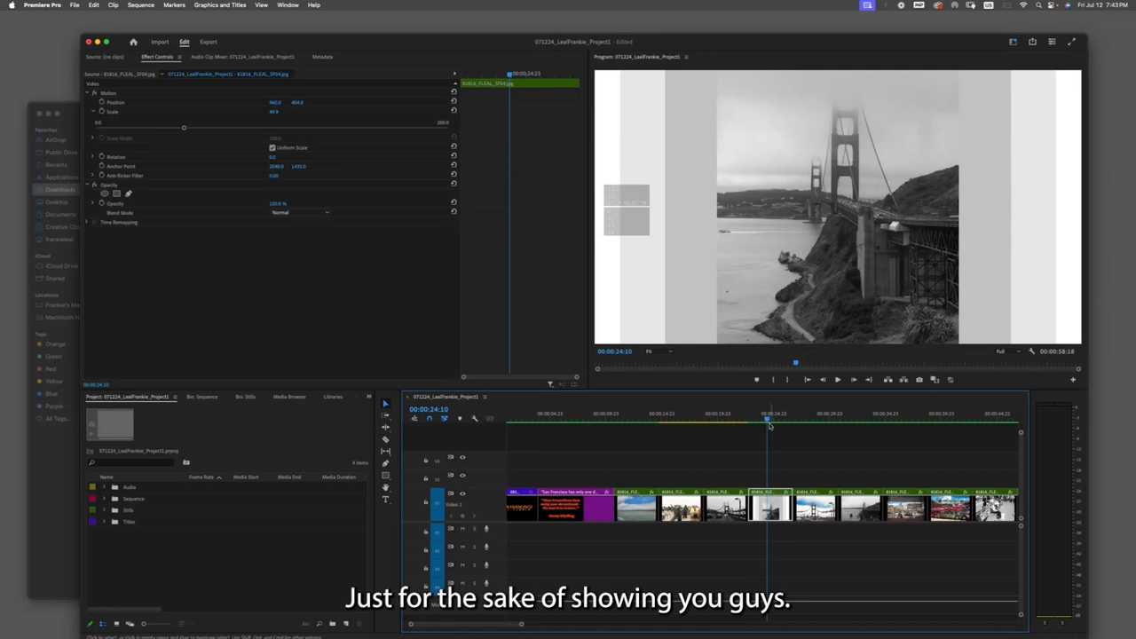
pyautogui.moveTo(767, 420); pyautogui.dragTo(757, 421)
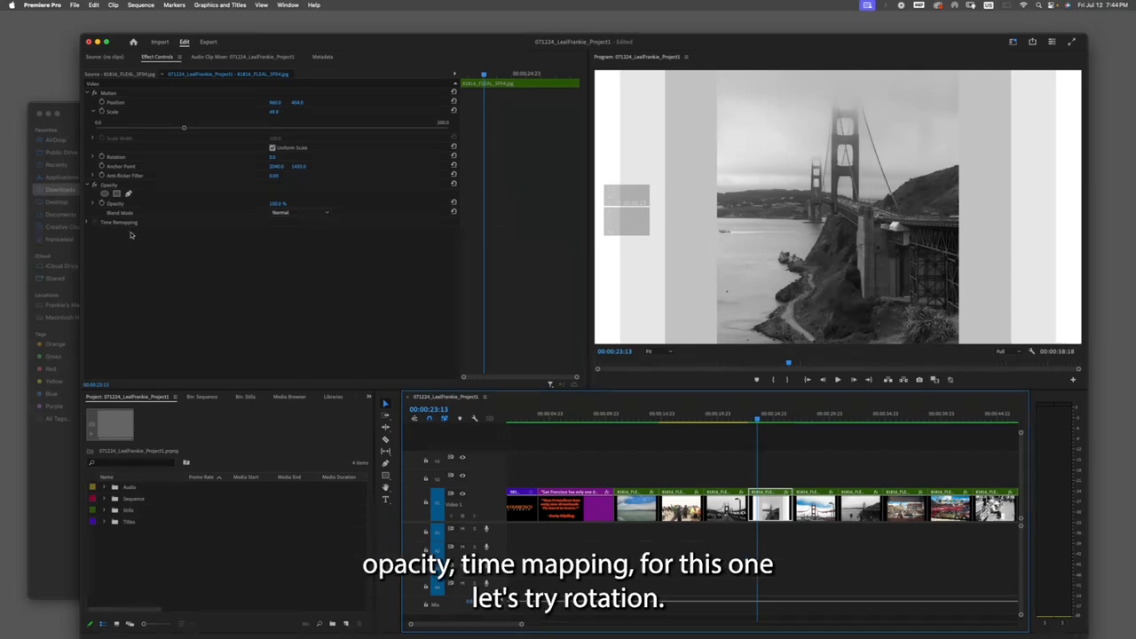
# Keyframe the upright bridge-and-coast photo's Rotation from 0 at the clip's start to 360 degrees at 00:00:26:11.
pyautogui.moveTo(758, 419); pyautogui.dragTo(766, 421)
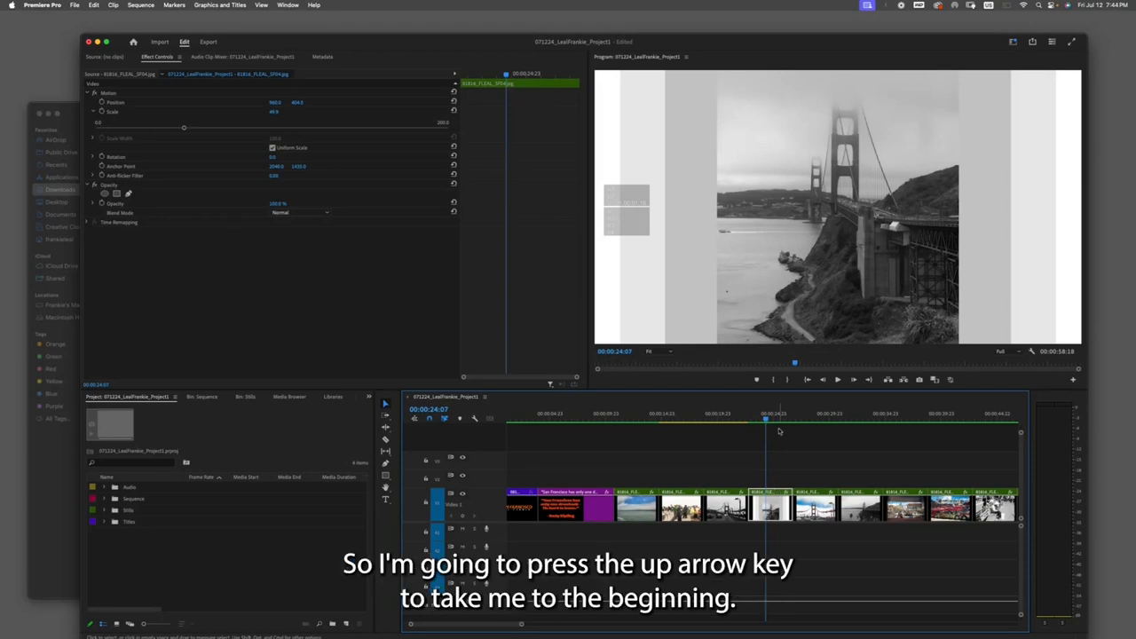
pyautogui.press('Up')
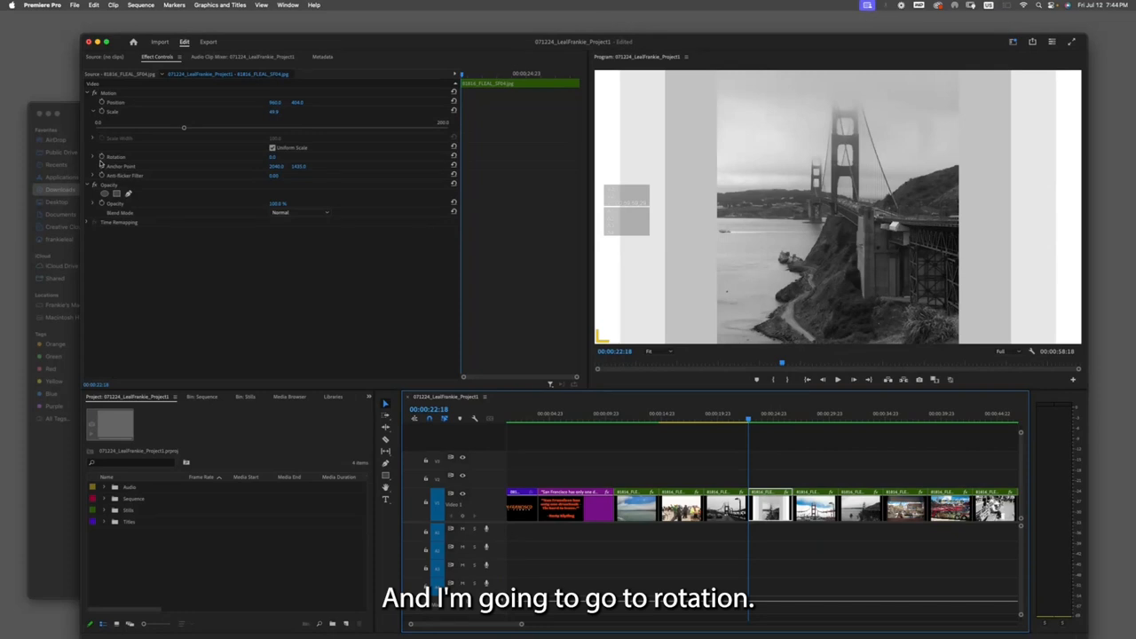
pyautogui.click(101, 157)
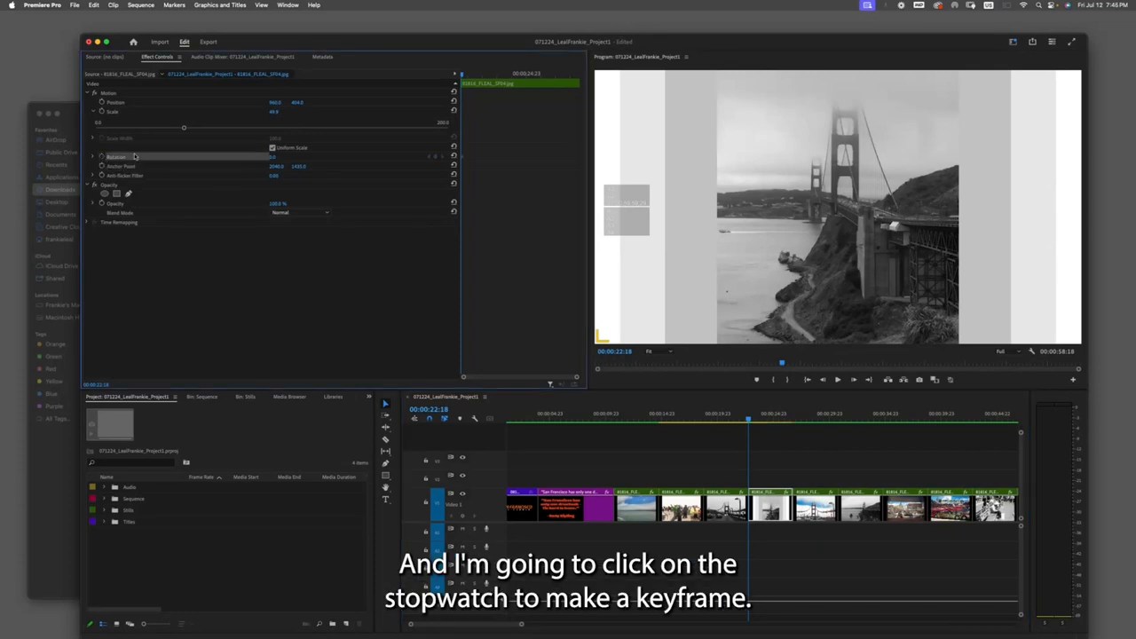
pyautogui.moveTo(463, 76); pyautogui.dragTo(571, 82)
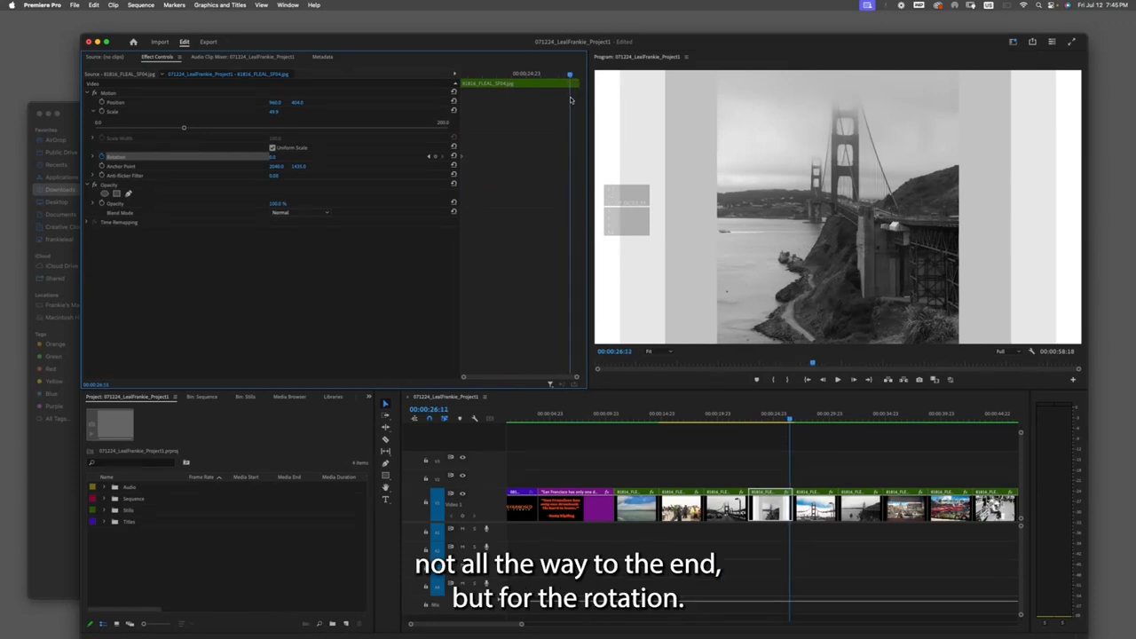
pyautogui.click(276, 156)
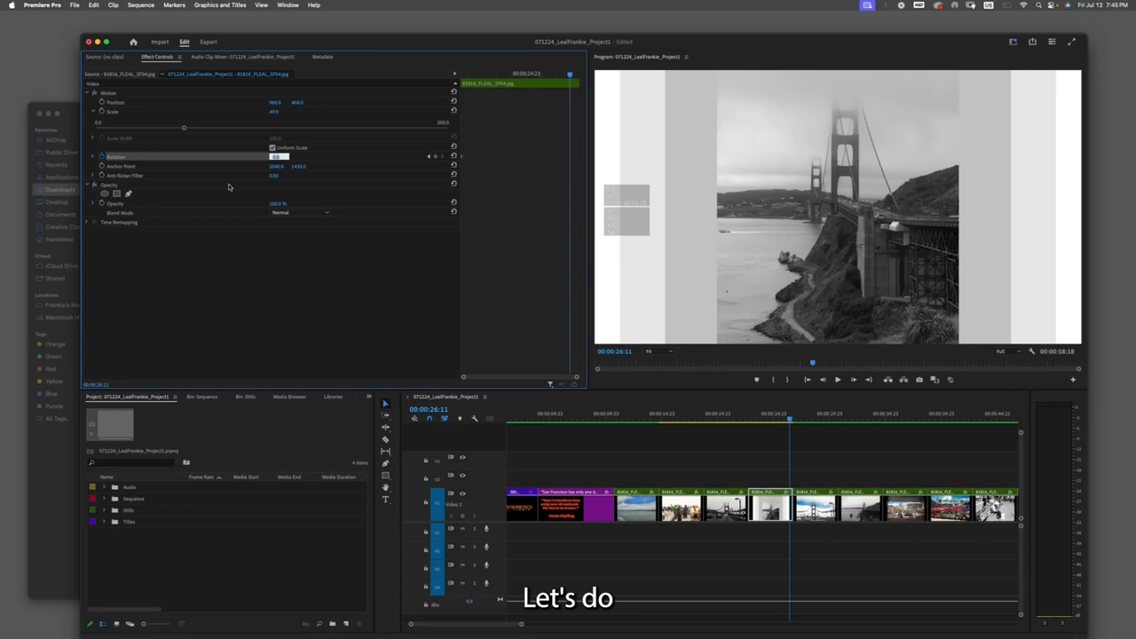
pyautogui.write('3')
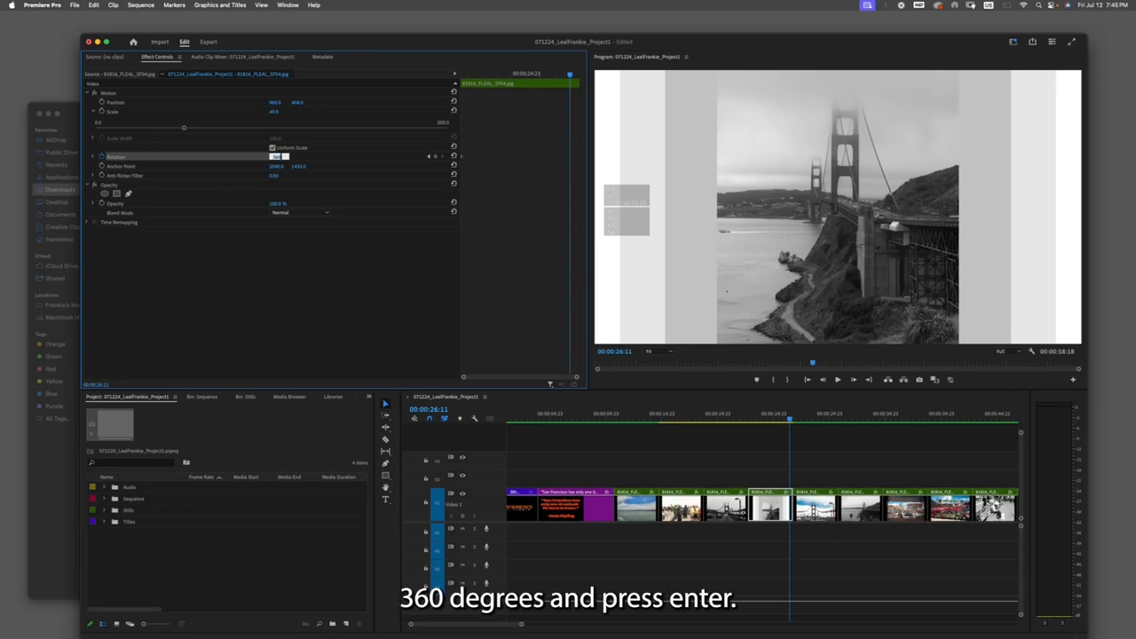
pyautogui.press('Return')
# Play back the upright bridge photo's rotation and move the playhead to 00:00:29:01 in the colour bridge photo clip.
pyautogui.moveTo(790, 422); pyautogui.dragTo(734, 417)
pyautogui.click(836, 380)
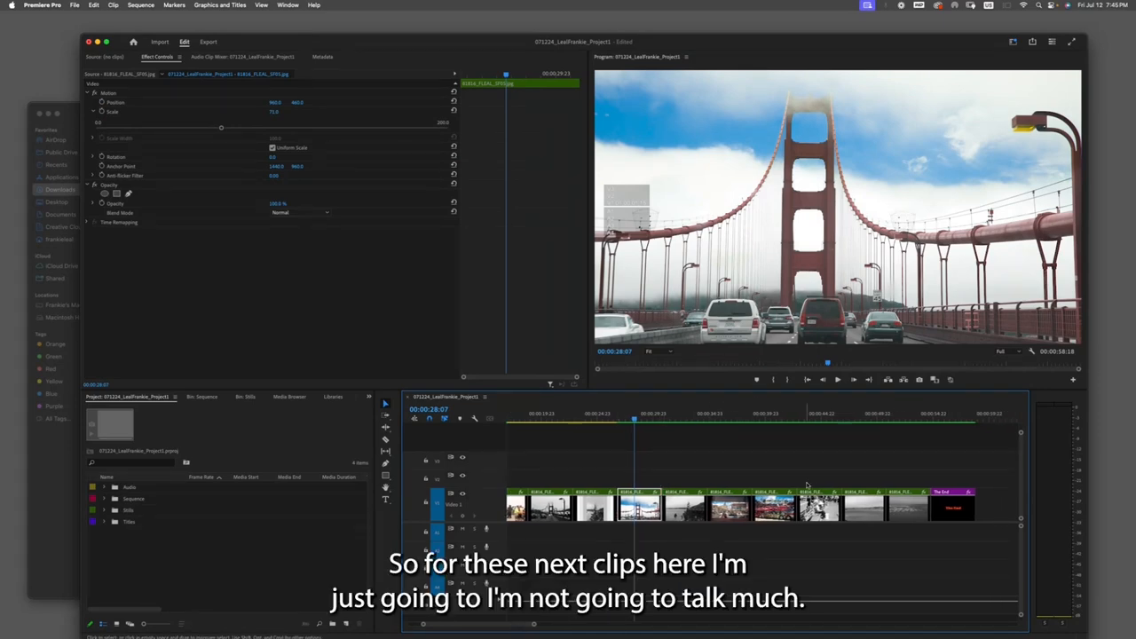
pyautogui.moveTo(637, 418)
pyautogui.mouseDown()
pyautogui.moveTo(659, 422)
pyautogui.moveTo(642, 422)
pyautogui.mouseUp()
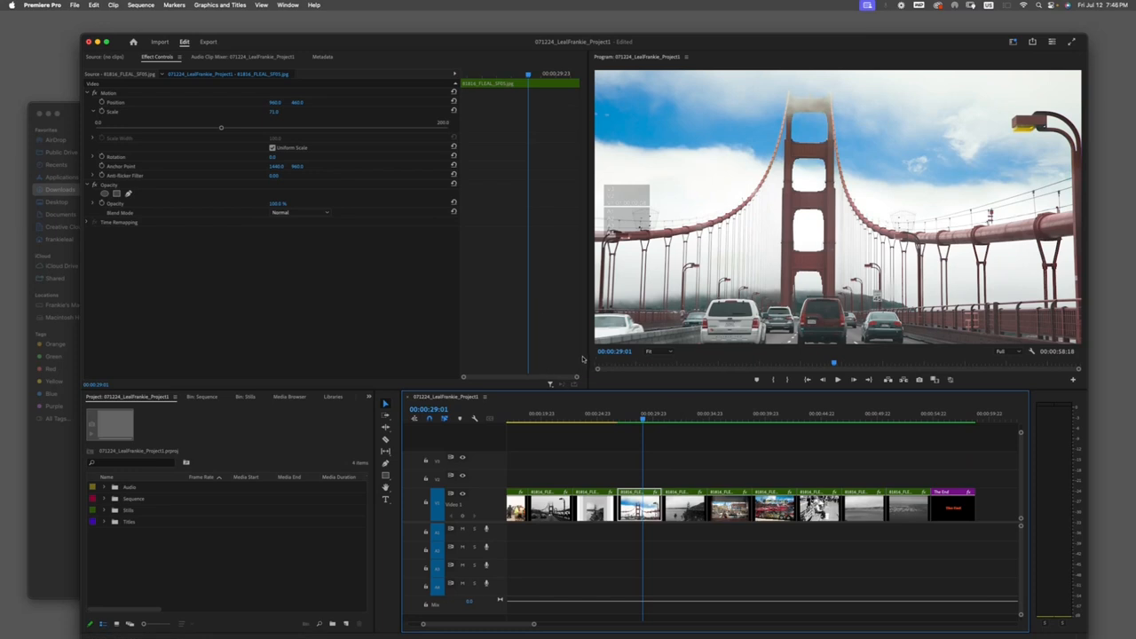
# Set the colour bridge photo's overall Scale to about 67.5, with the playhead at 00:00:28:14 inside its clip.
pyautogui.moveTo(642, 420); pyautogui.dragTo(638, 421)
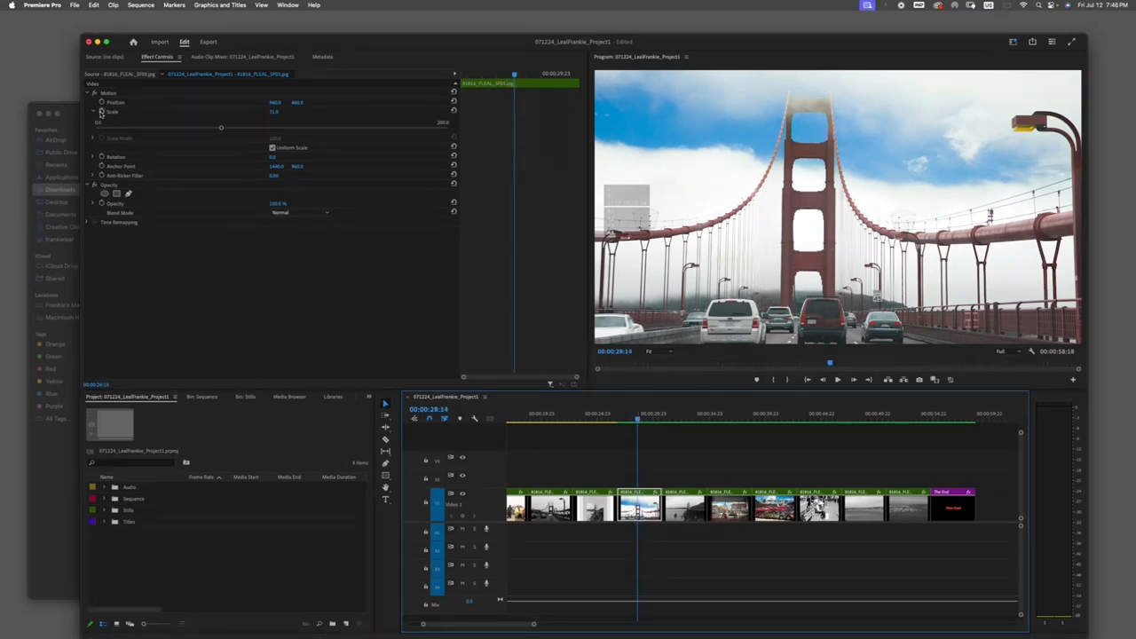
pyautogui.moveTo(221, 128)
pyautogui.mouseDown()
pyautogui.moveTo(196, 128)
pyautogui.moveTo(213, 129)
pyautogui.mouseUp()
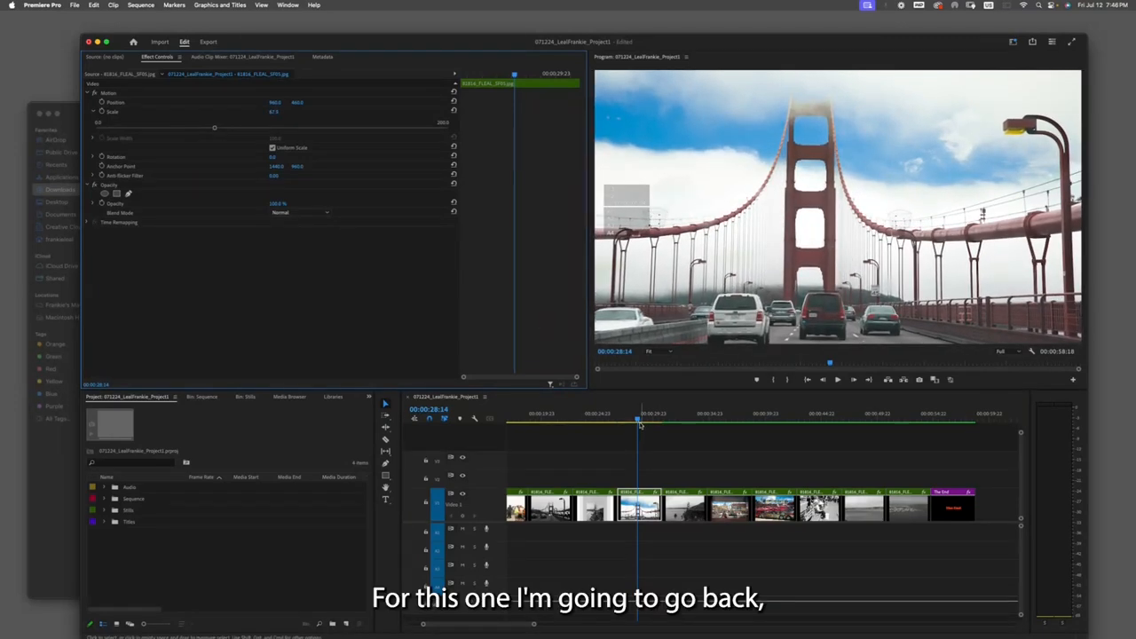
pyautogui.moveTo(641, 424); pyautogui.dragTo(639, 422)
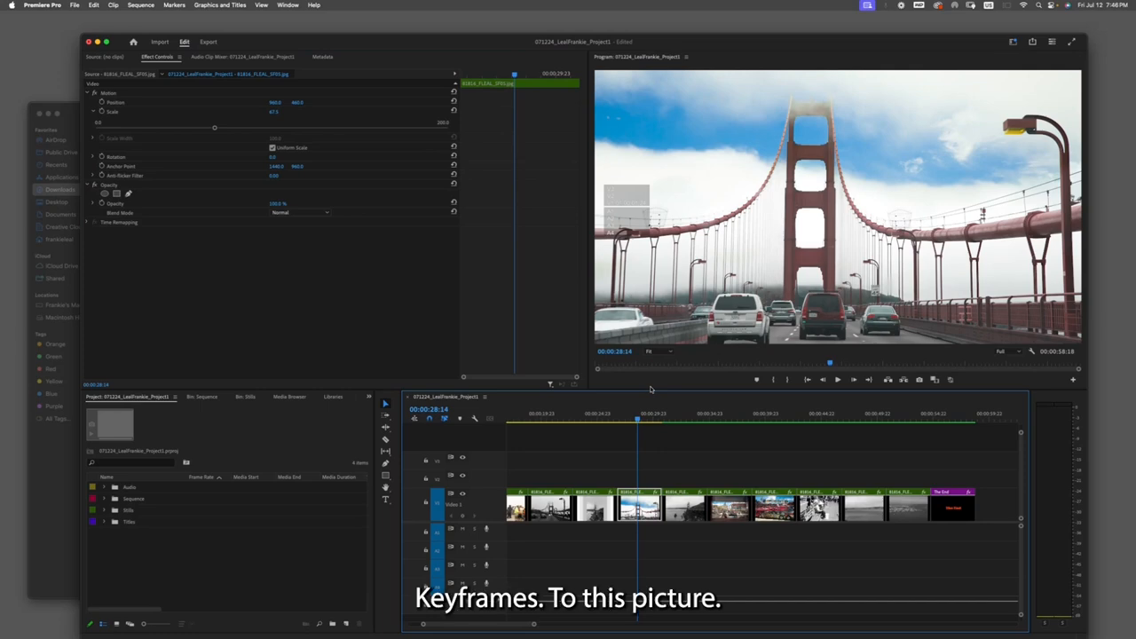
# Keyframe the colour bridge photo's Scale from its existing size at the clip's start up to about 85 at 00:00:28:16.
pyautogui.press('Up')
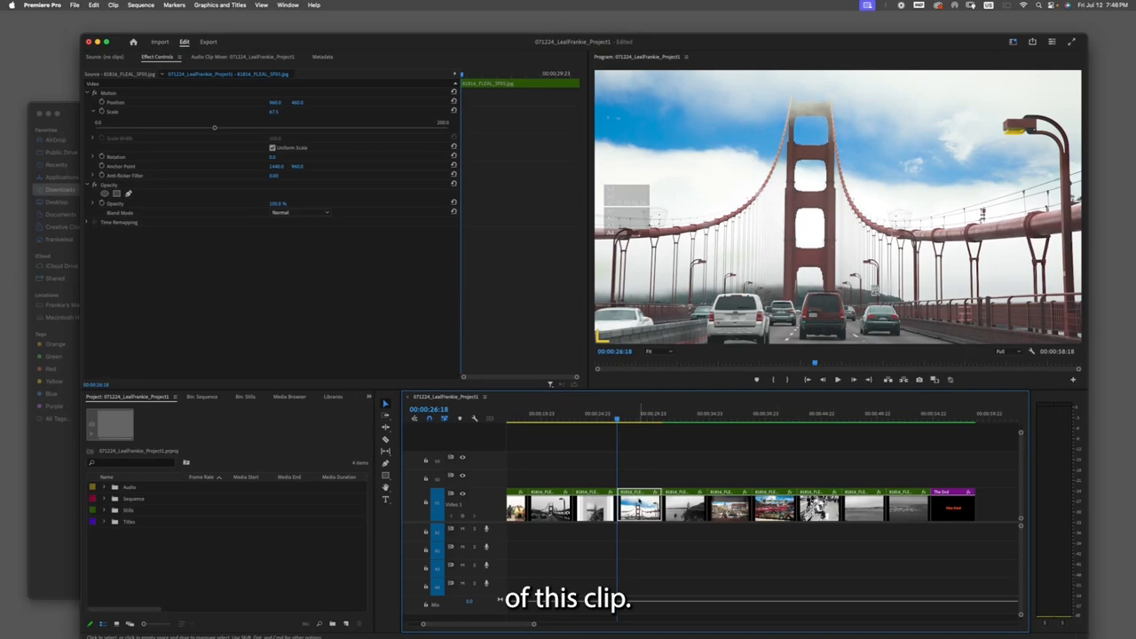
pyautogui.click(103, 113)
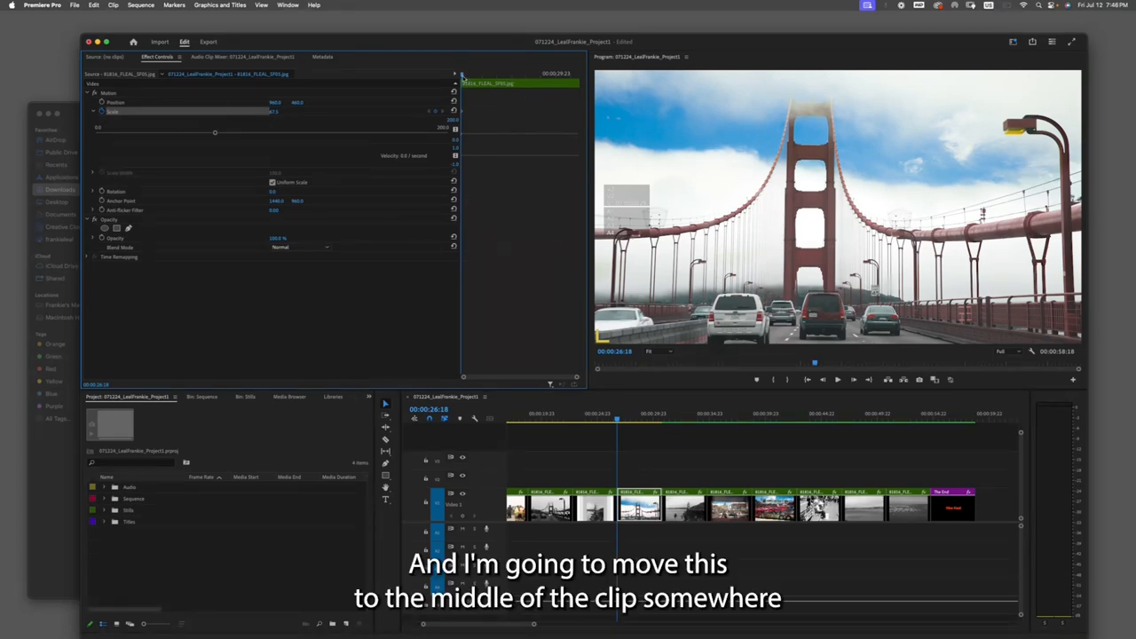
pyautogui.moveTo(463, 76); pyautogui.dragTo(518, 75)
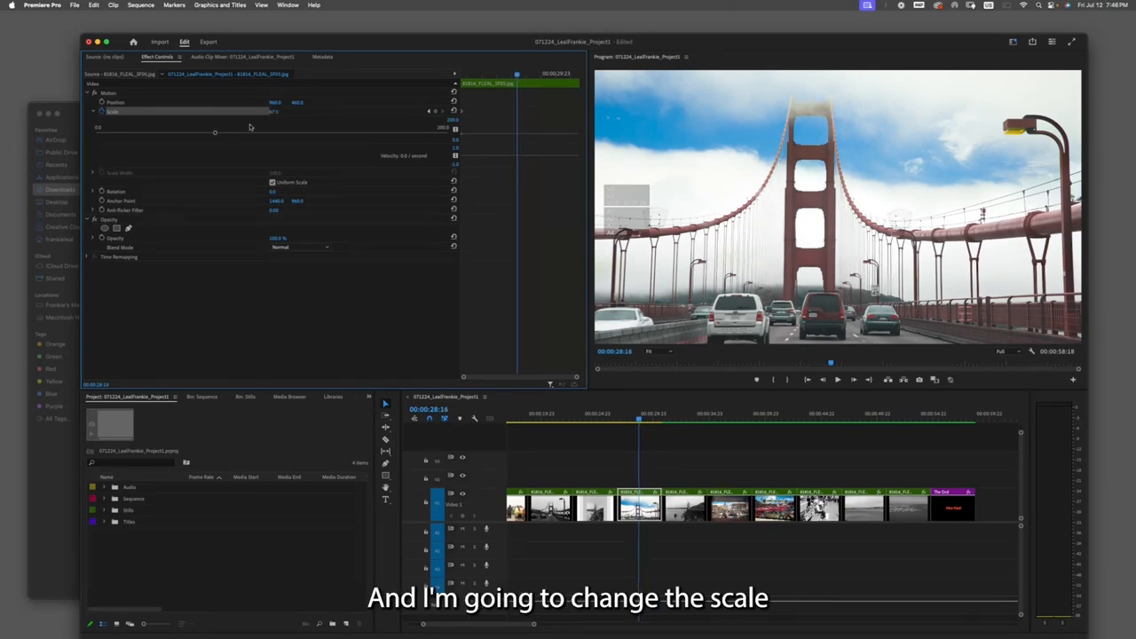
pyautogui.moveTo(214, 134); pyautogui.dragTo(245, 133)
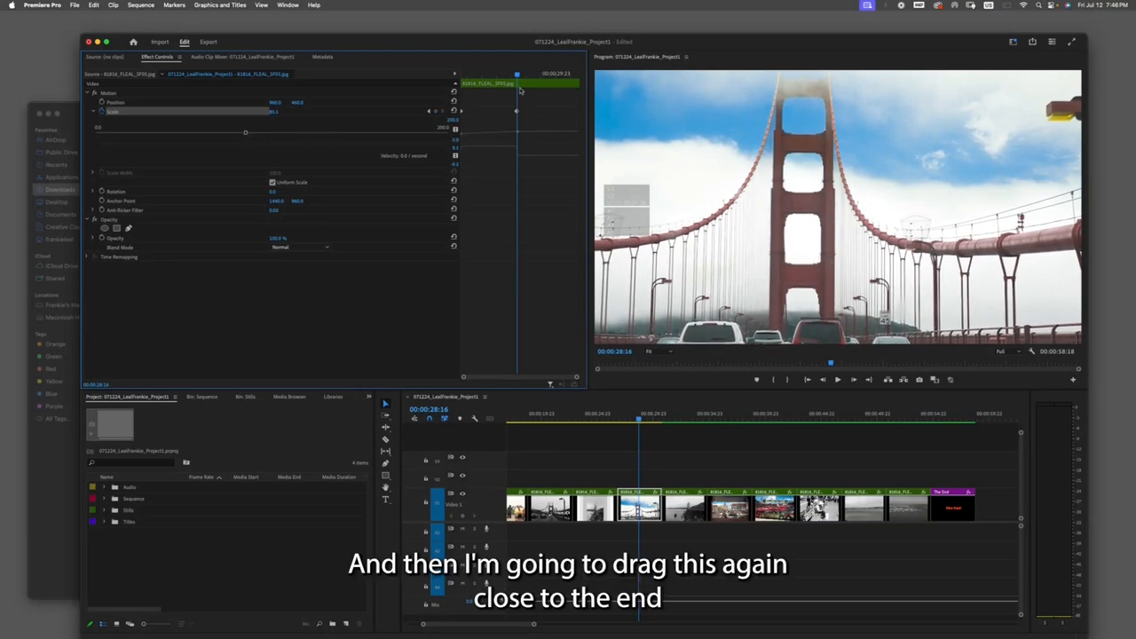
# Add a closing Scale keyframe of 67 to the colour bridge photo at 00:00:30:16.
pyautogui.moveTo(517, 75); pyautogui.dragTo(573, 94)
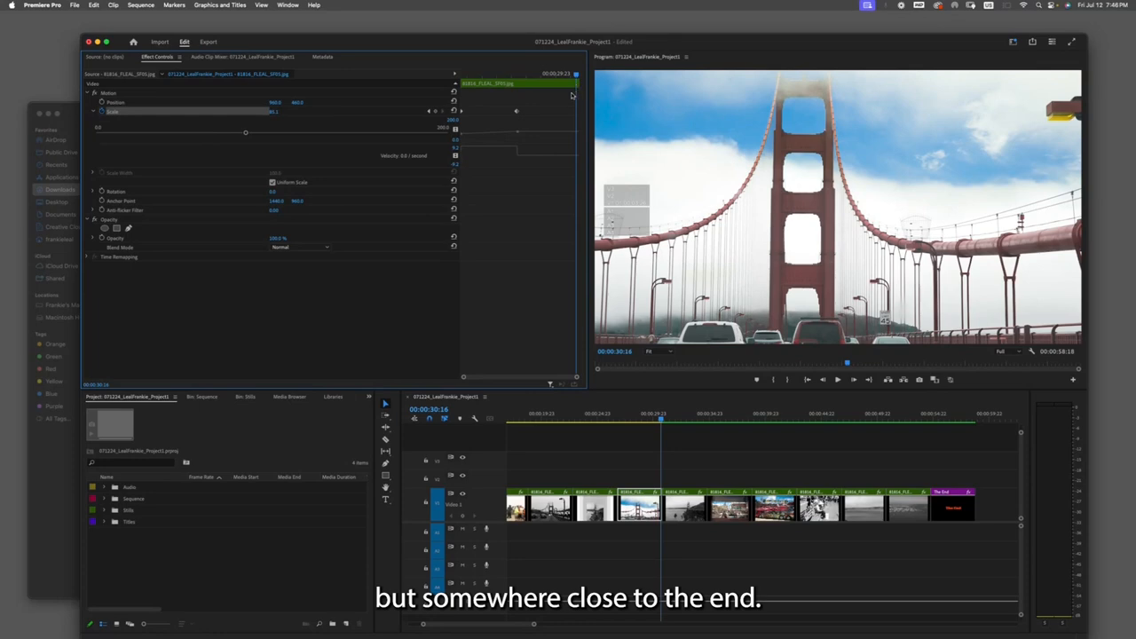
pyautogui.click(275, 111)
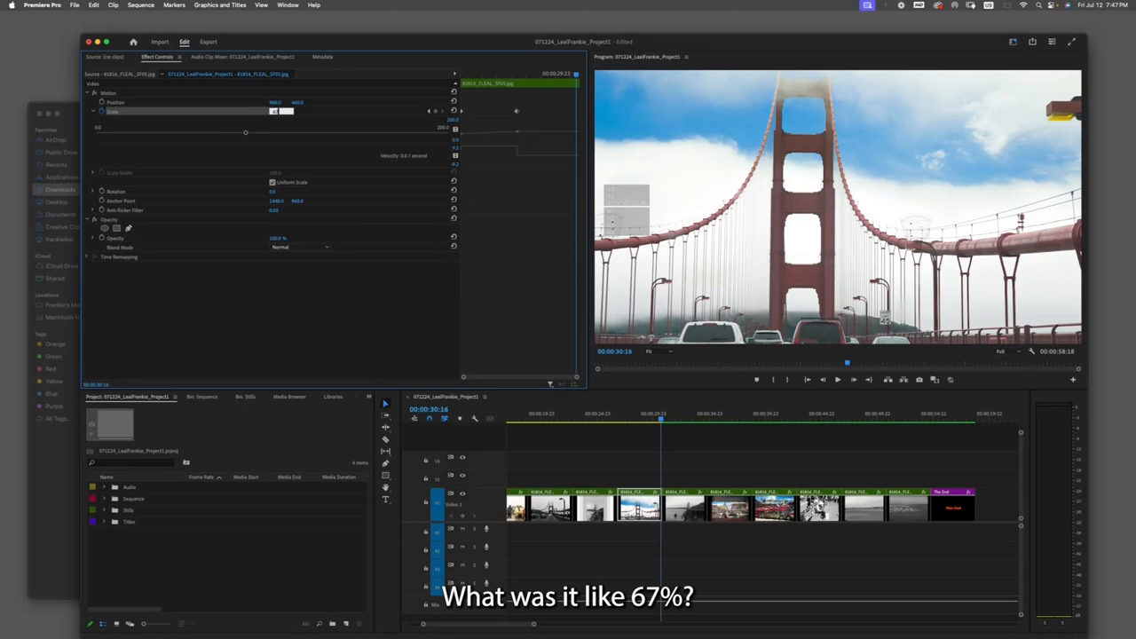
pyautogui.write('67')
pyautogui.press('Return')
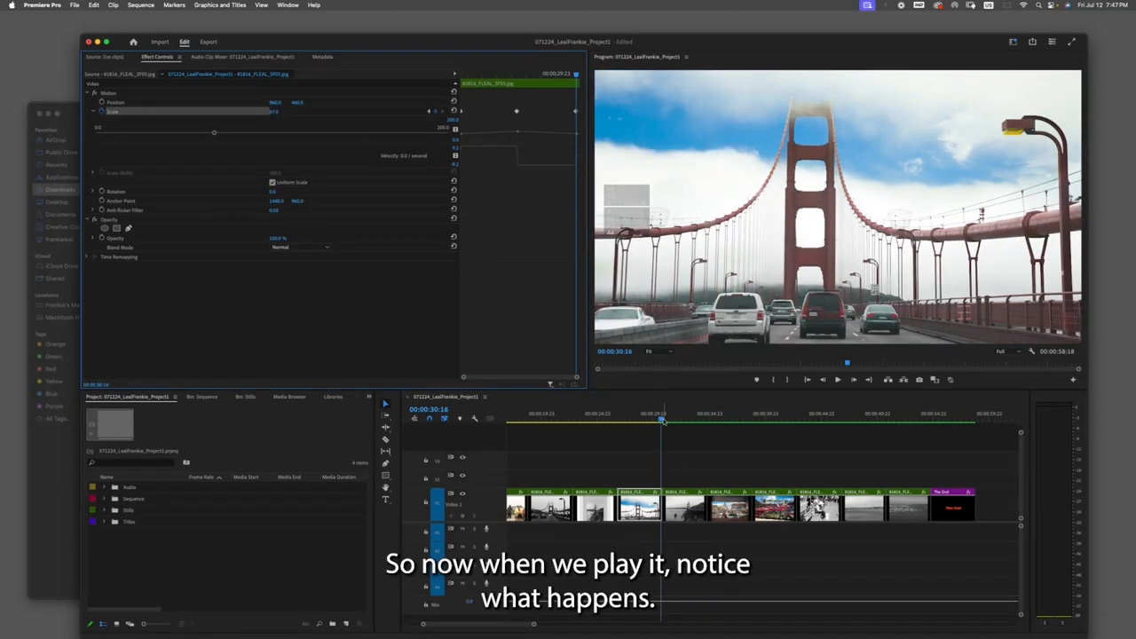
# Keyframe the black-and-white bridge and coast photo's Opacity from 100% at the clip's start to 0% at 00:00:34:15.
pyautogui.moveTo(662, 420)
pyautogui.mouseDown()
pyautogui.moveTo(619, 423)
pyautogui.moveTo(681, 419)
pyautogui.mouseUp()
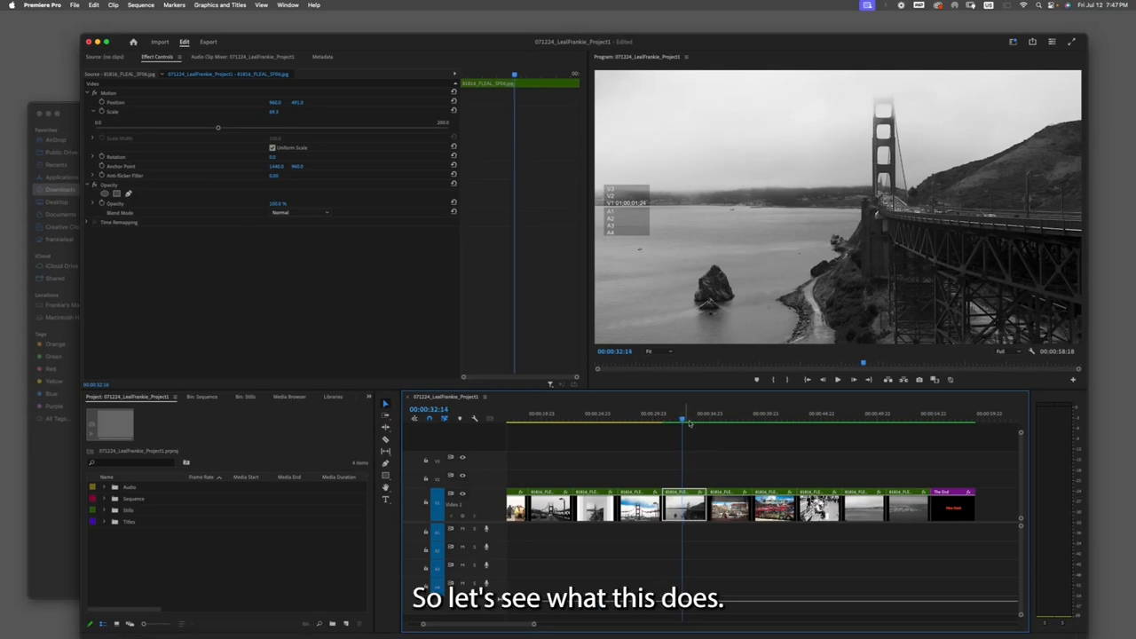
pyautogui.press('Up')
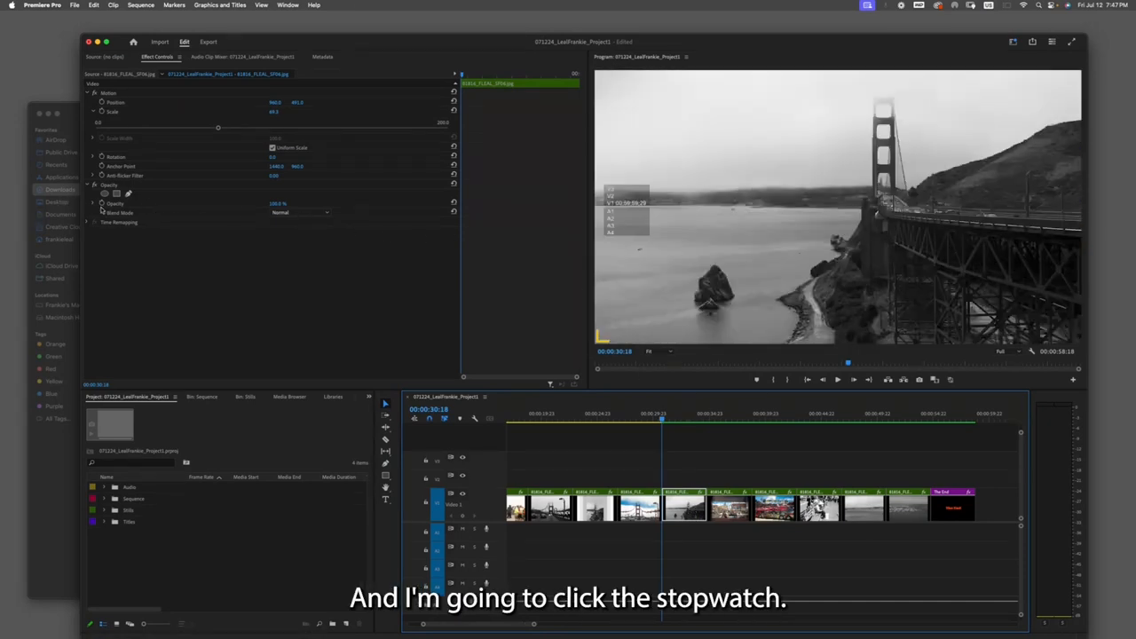
pyautogui.click(102, 204)
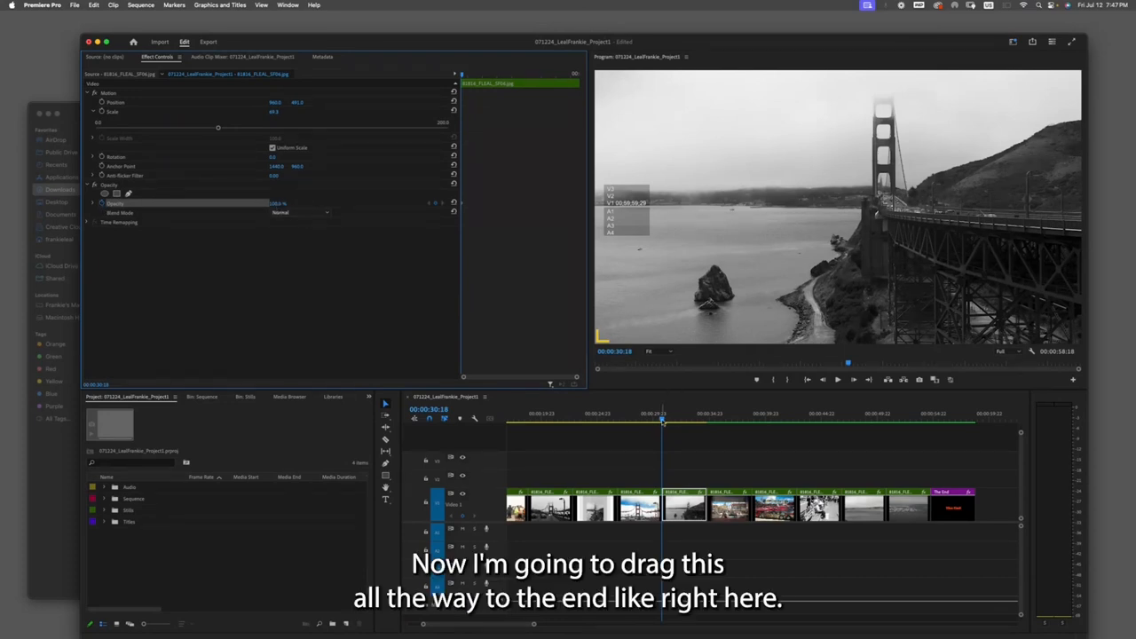
pyautogui.moveTo(661, 423); pyautogui.dragTo(705, 417)
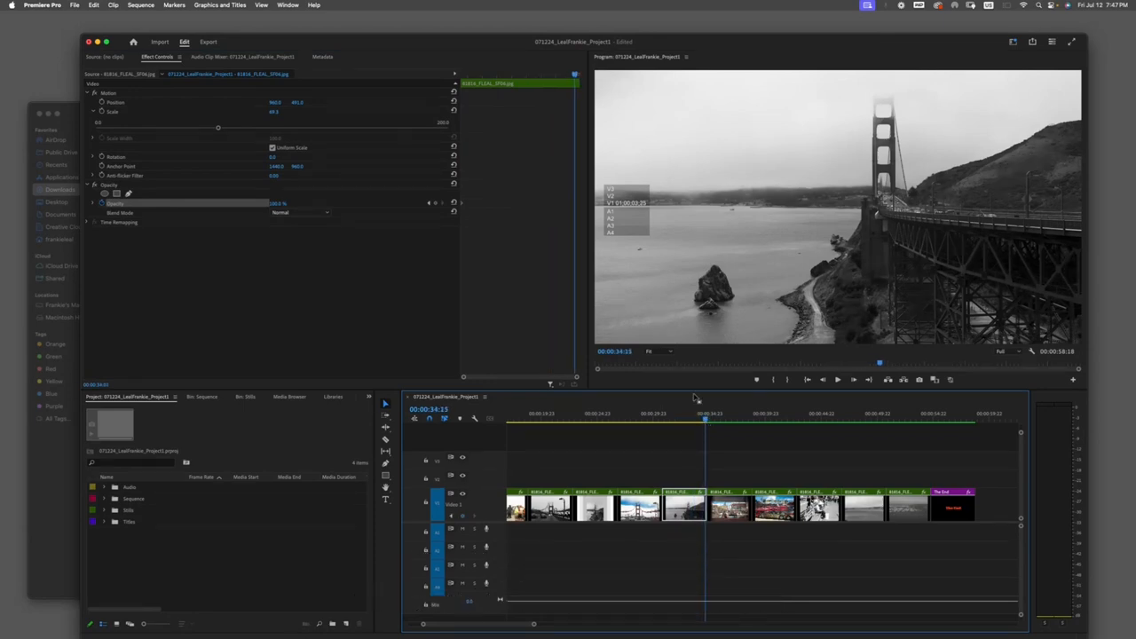
pyautogui.click(276, 204)
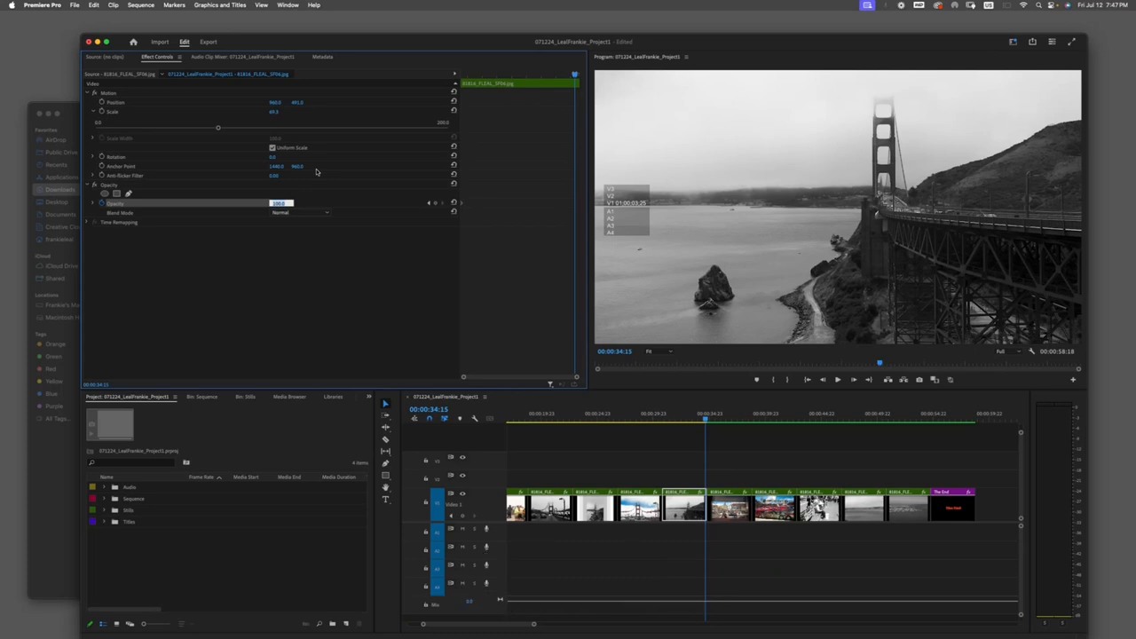
pyautogui.write('0')
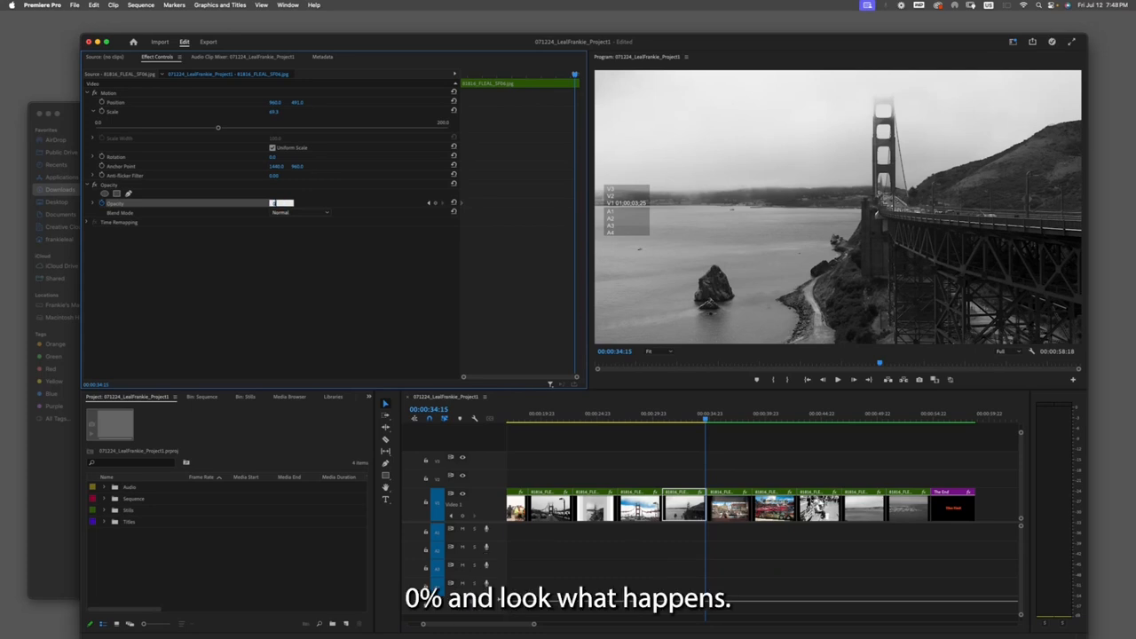
pyautogui.press('Return')
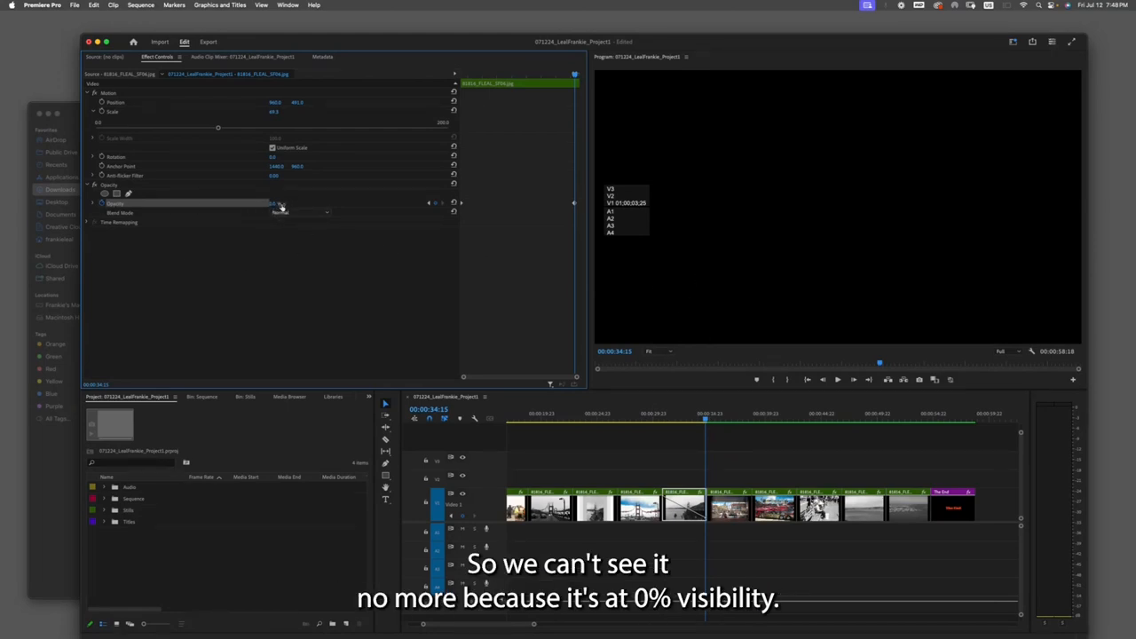
# Scrub through the black-and-white bridge photo's fade-out, then select the Fisherman's Wharf window photo clip.
pyautogui.moveTo(707, 417); pyautogui.dragTo(666, 404)
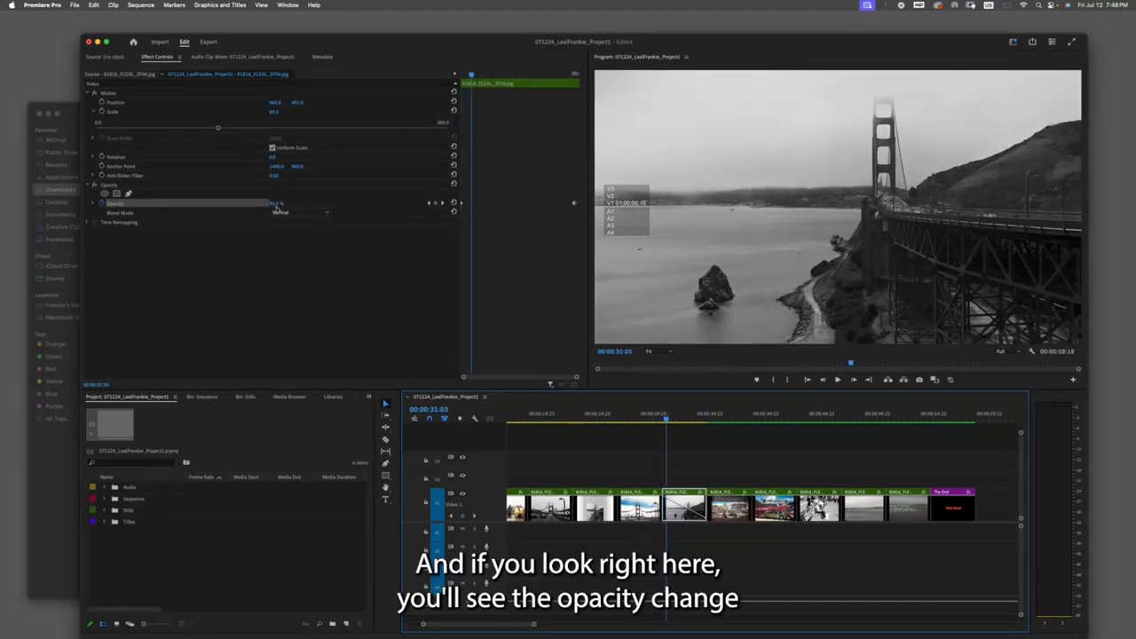
pyautogui.moveTo(667, 417); pyautogui.dragTo(729, 421)
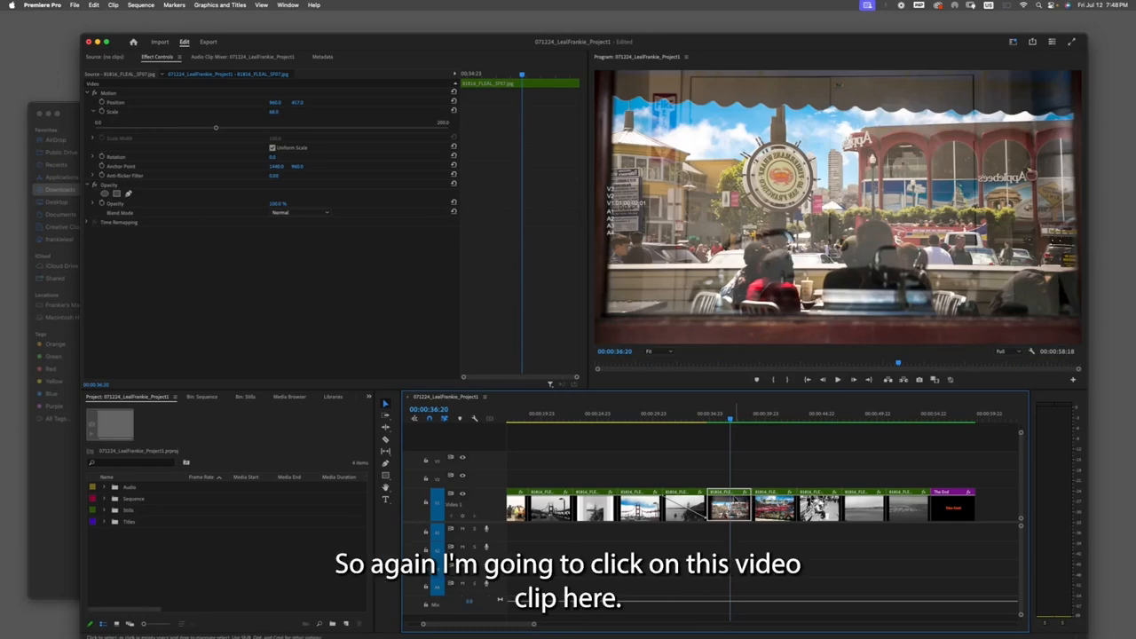
pyautogui.click(746, 477)
pyautogui.click(741, 509)
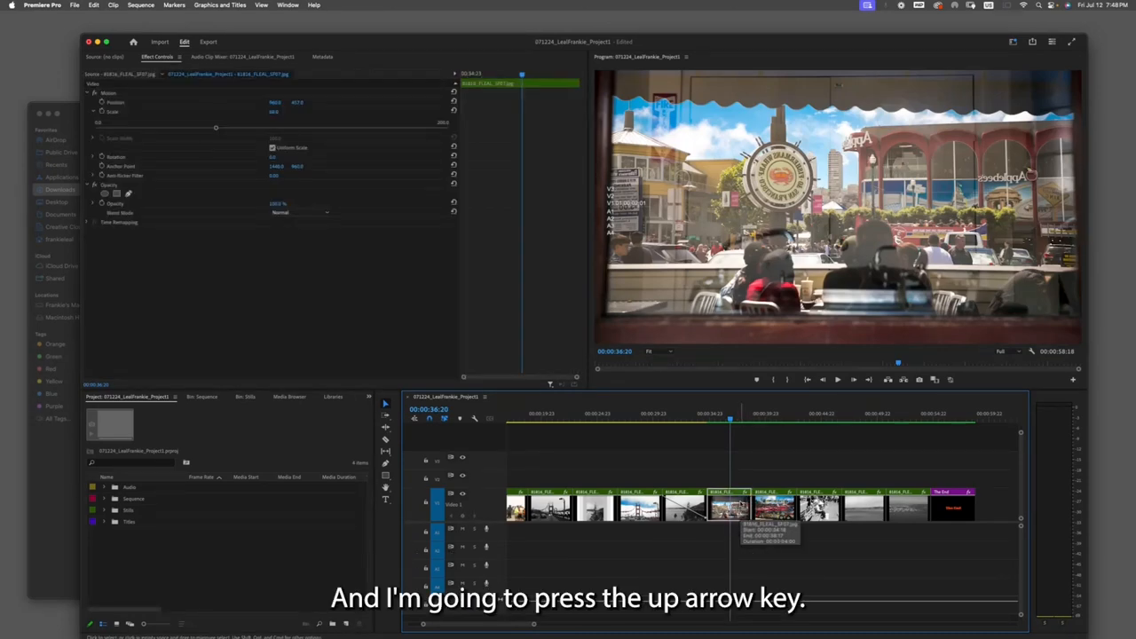
# Keyframe the Fisherman's Wharf window photo's Opacity from 100% at the clip's start to 0% at 00:00:36:19.
pyautogui.press('Up')
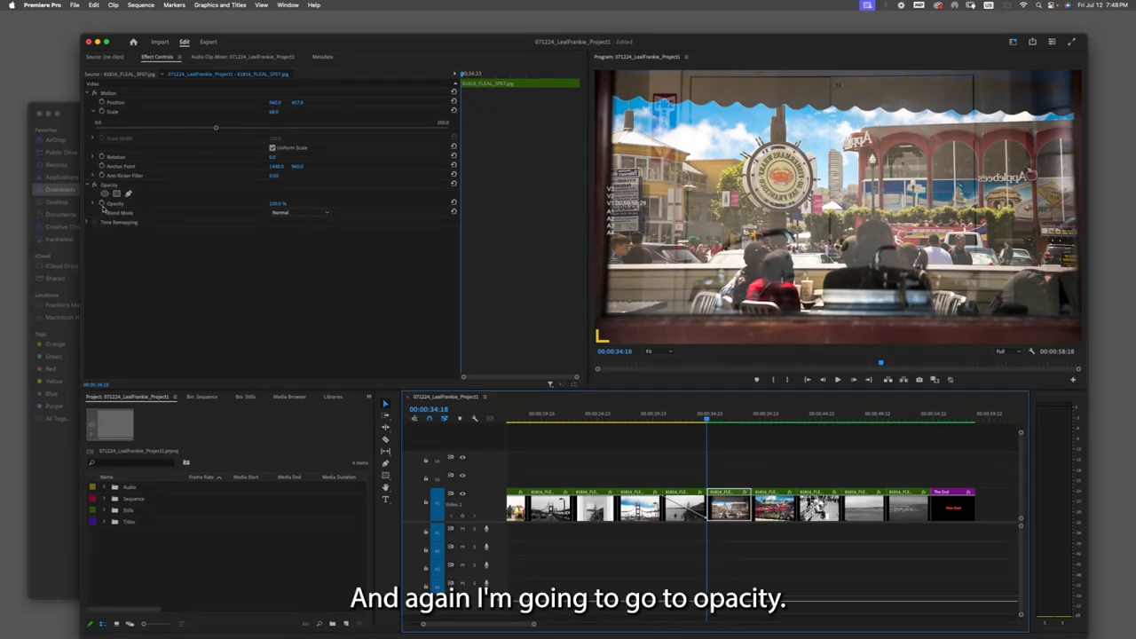
pyautogui.click(102, 208)
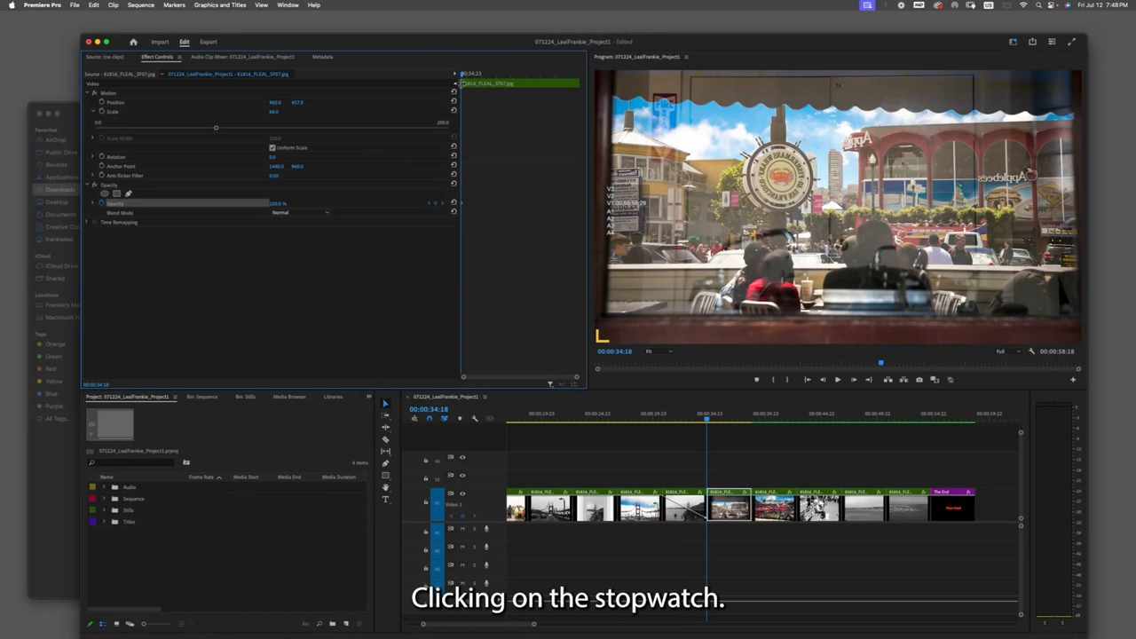
pyautogui.moveTo(462, 74); pyautogui.dragTo(522, 77)
pyautogui.click(288, 203)
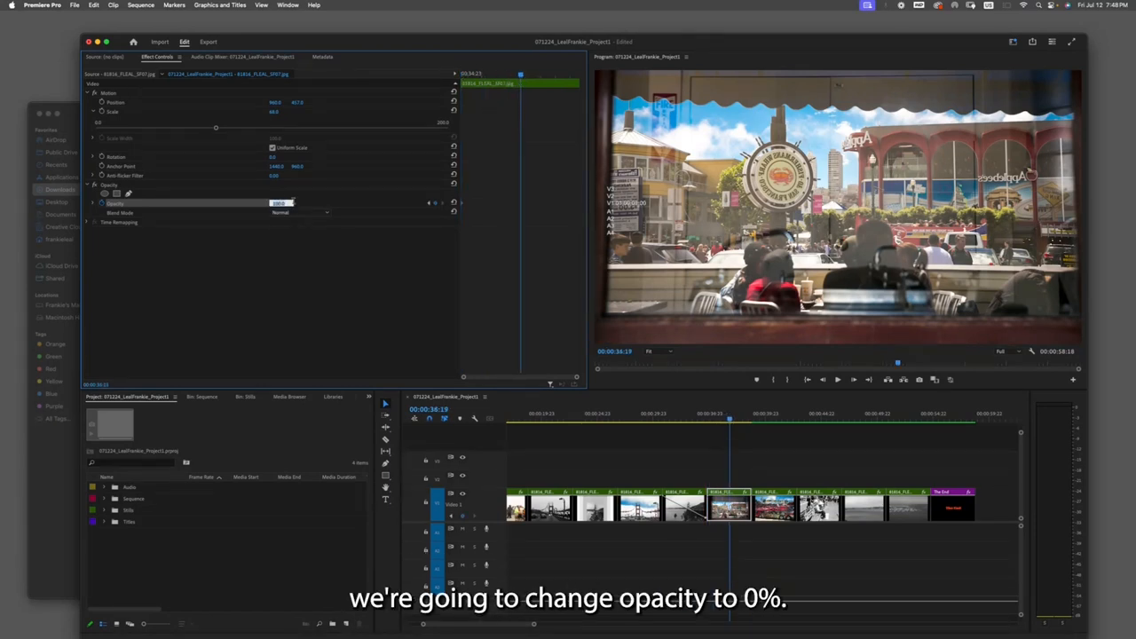
pyautogui.write('0')
pyautogui.press('Return')
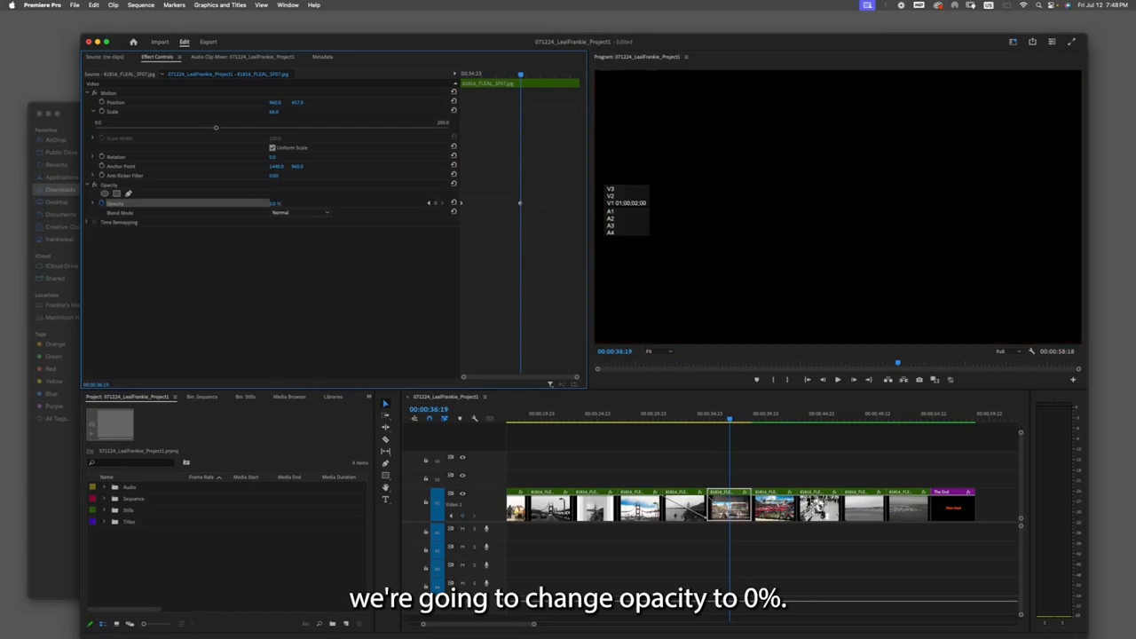
# Add a 100% Opacity keyframe to the Fisherman's Wharf window photo at 00:00:38:15.
pyautogui.moveTo(521, 75); pyautogui.dragTo(574, 78)
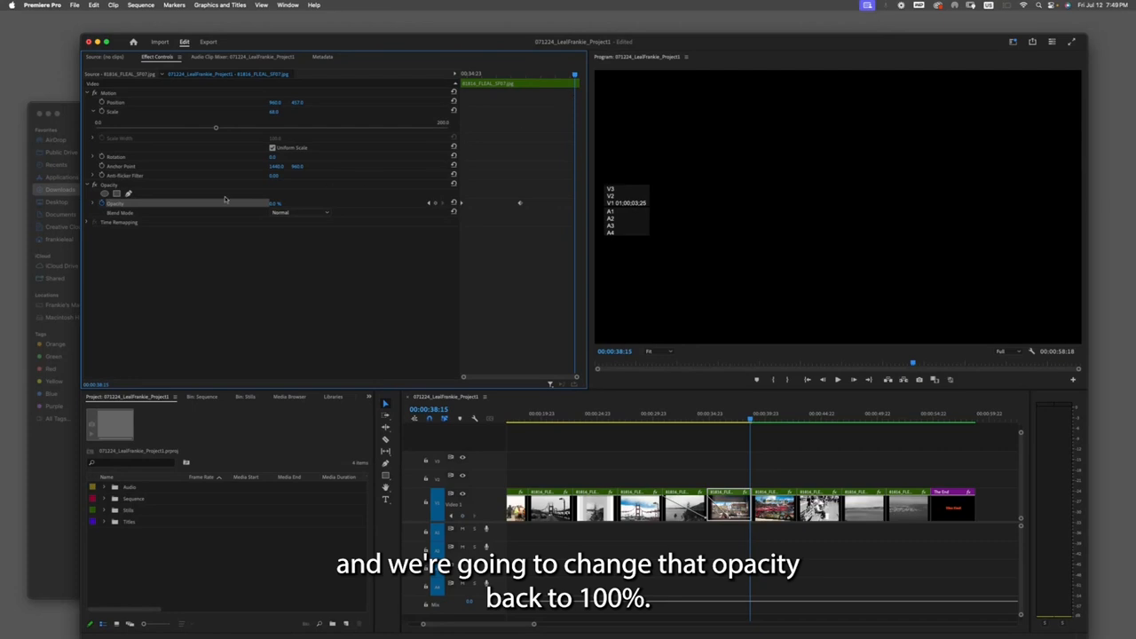
pyautogui.click(276, 203)
pyautogui.write('100')
pyautogui.press('Return')
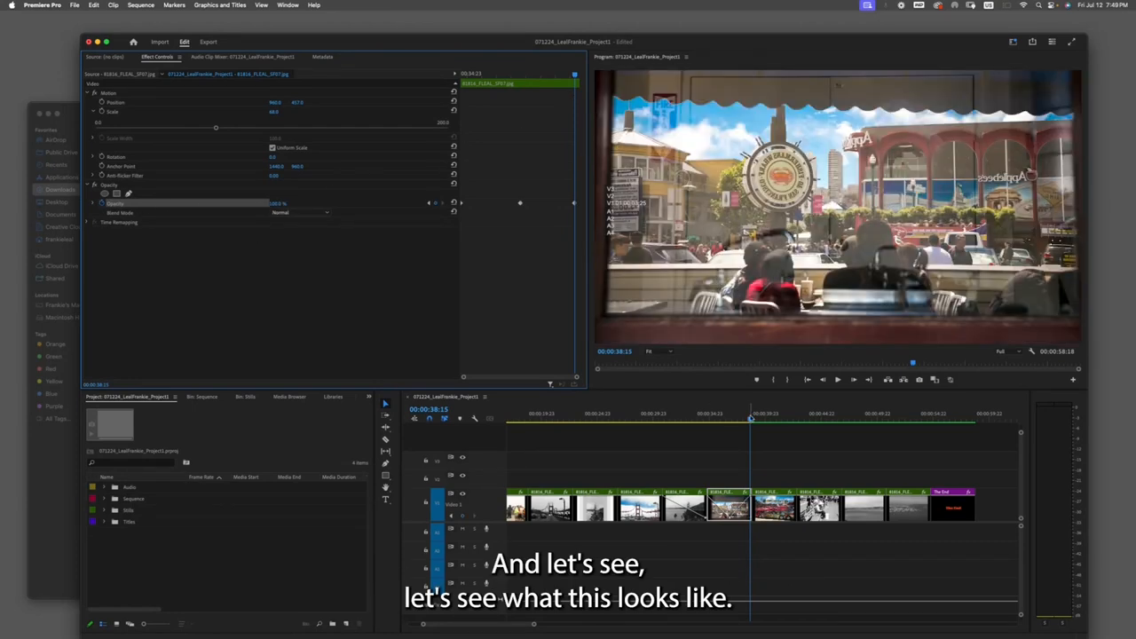
# Play back the Fisherman's Wharf window photo from its start to check the fade out and back in.
pyautogui.moveTo(753, 416); pyautogui.dragTo(707, 415)
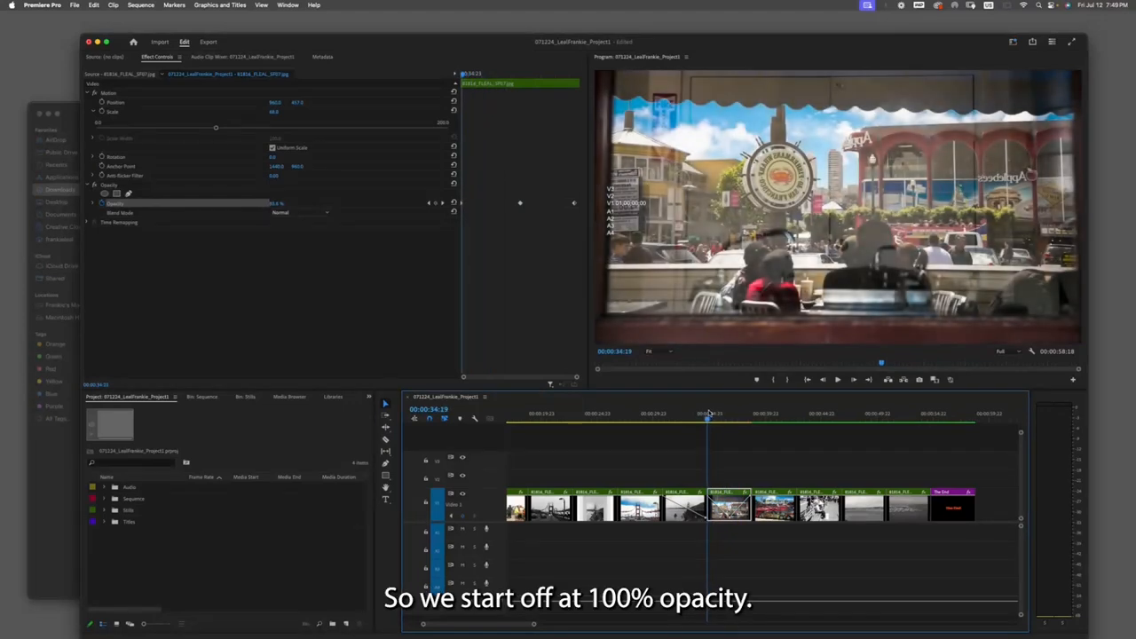
pyautogui.click(837, 379)
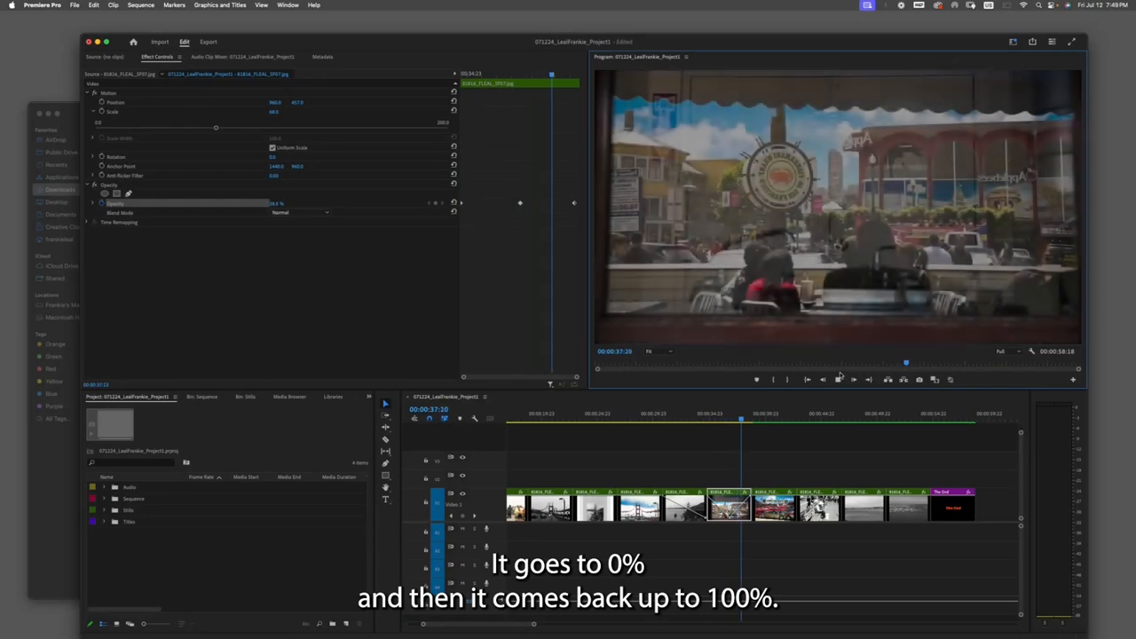
pyautogui.click(838, 380)
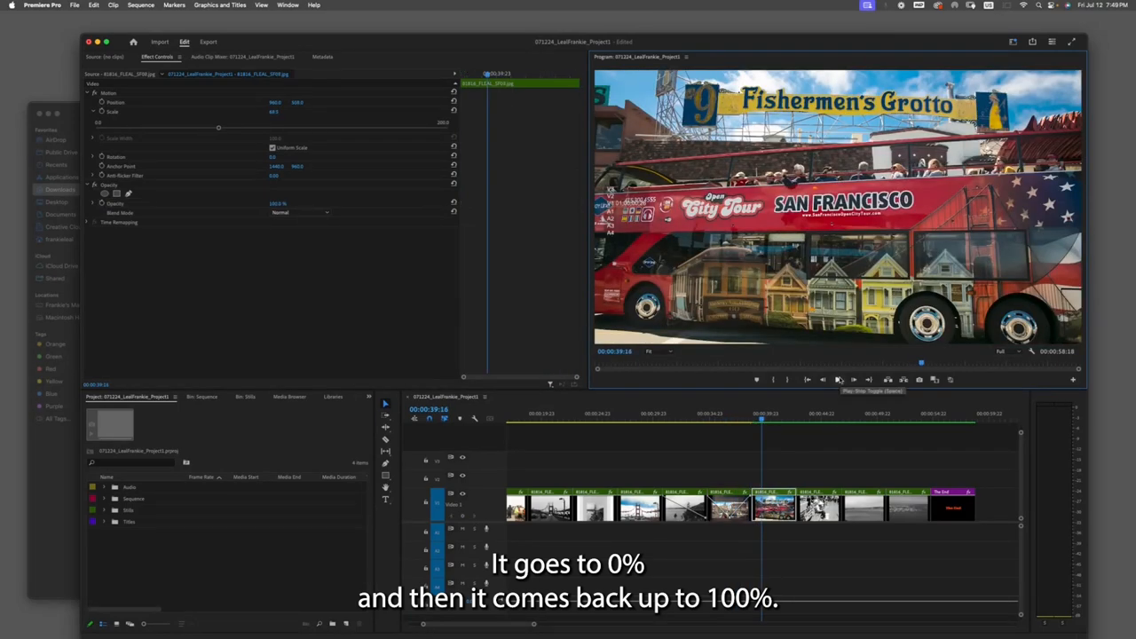
# Keyframe the red tour bus photo's Scale from its existing size at the clip's start up to about 117 at 00:00:42:16.
pyautogui.click(763, 417)
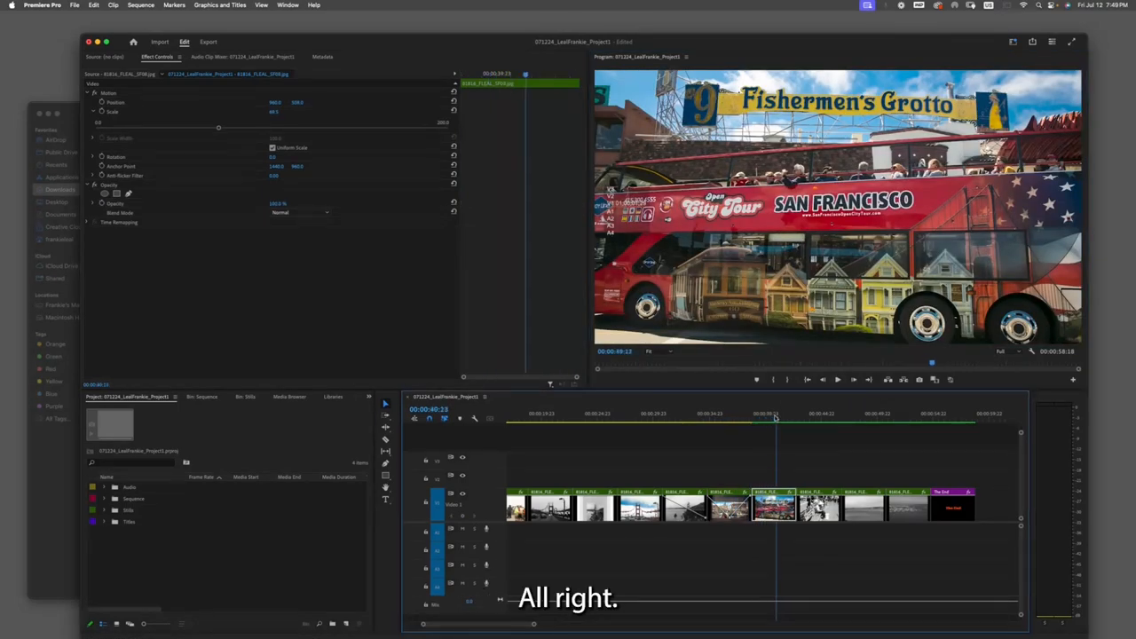
pyautogui.moveTo(763, 417); pyautogui.dragTo(805, 417)
pyautogui.click(771, 417)
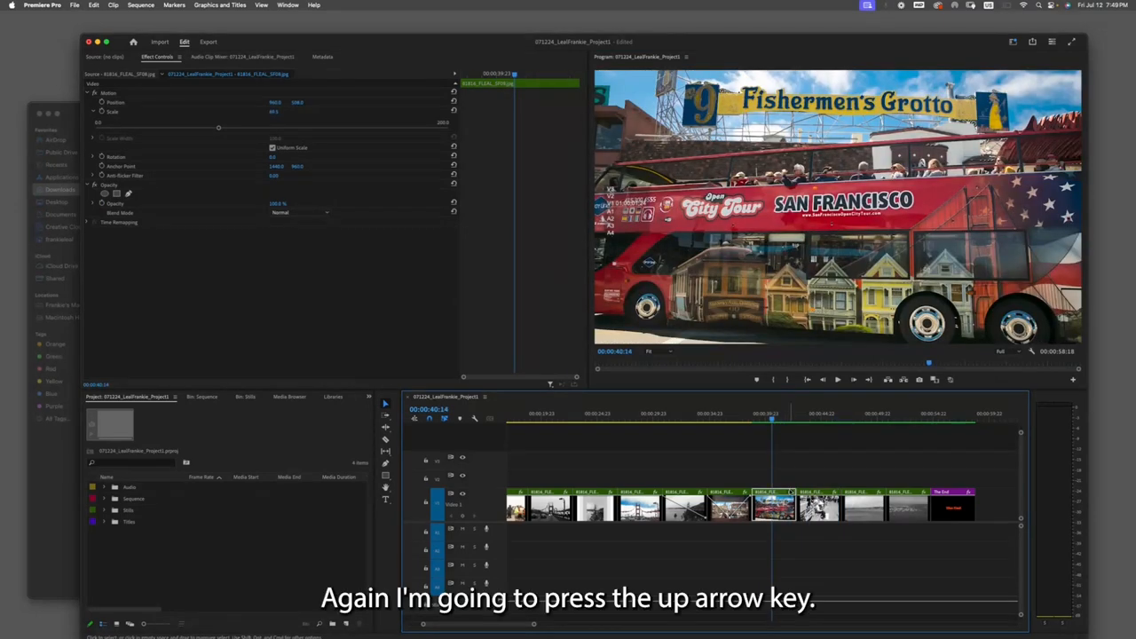
pyautogui.press('Up')
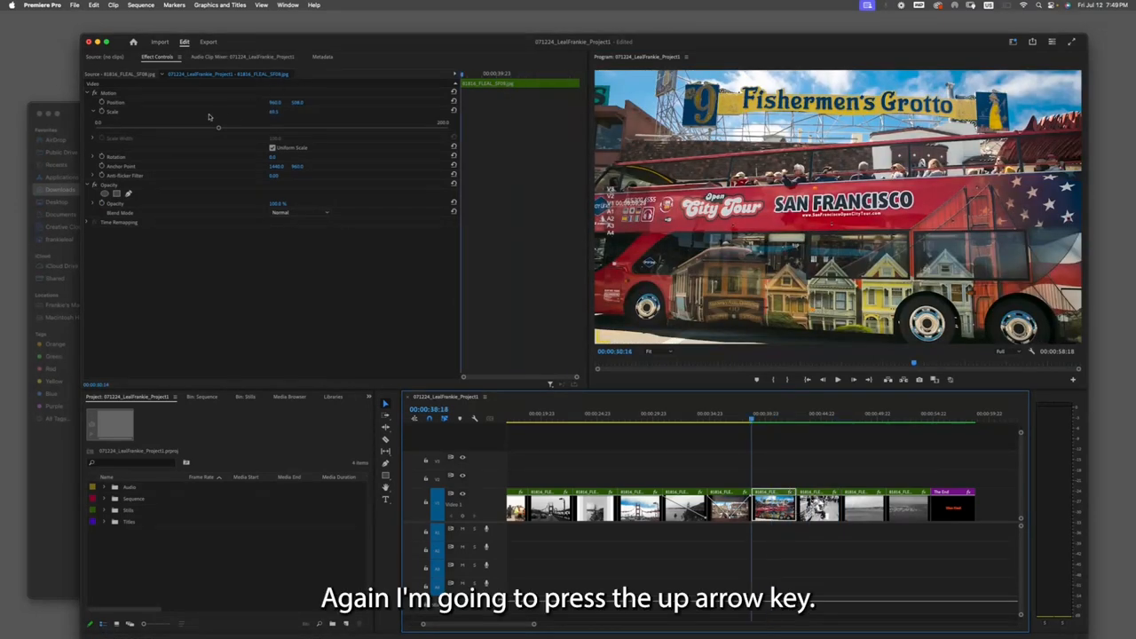
pyautogui.click(102, 112)
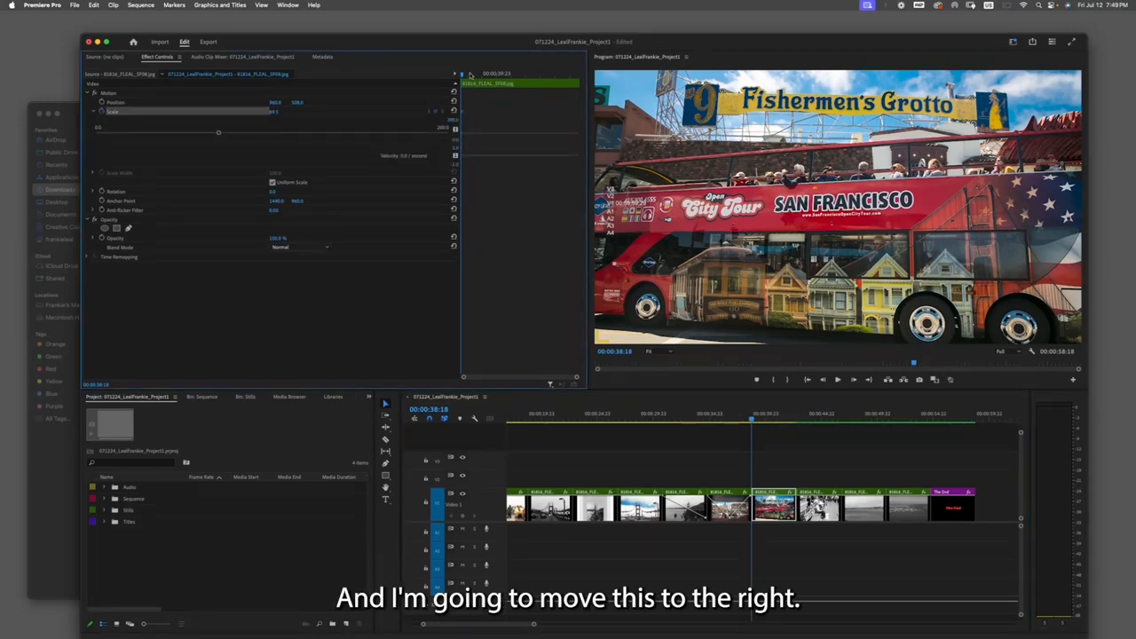
pyautogui.moveTo(461, 76); pyautogui.dragTo(578, 84)
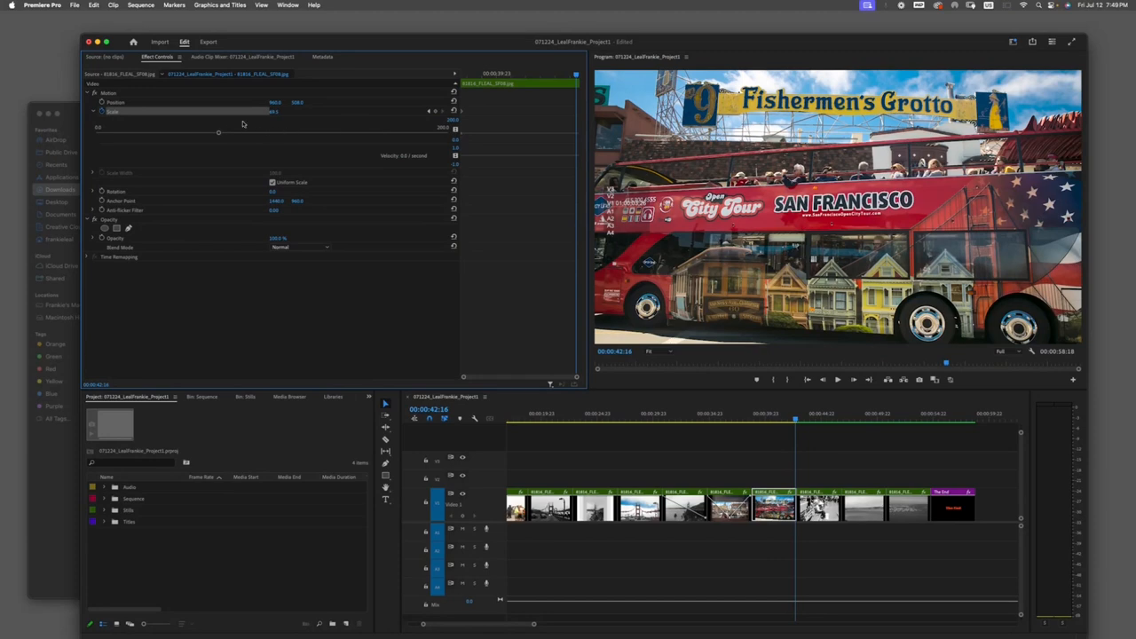
pyautogui.moveTo(222, 133); pyautogui.dragTo(300, 144)
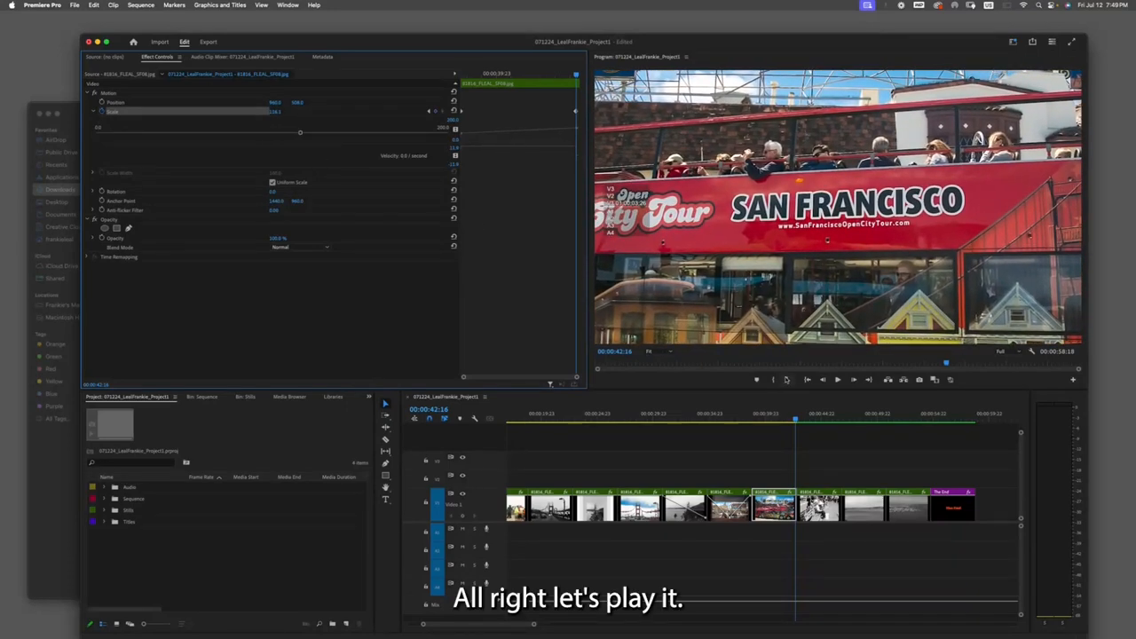
# Play back the red tour bus photo from near its start to check the zoom in.
pyautogui.moveTo(796, 413); pyautogui.dragTo(759, 408)
pyautogui.press('space')
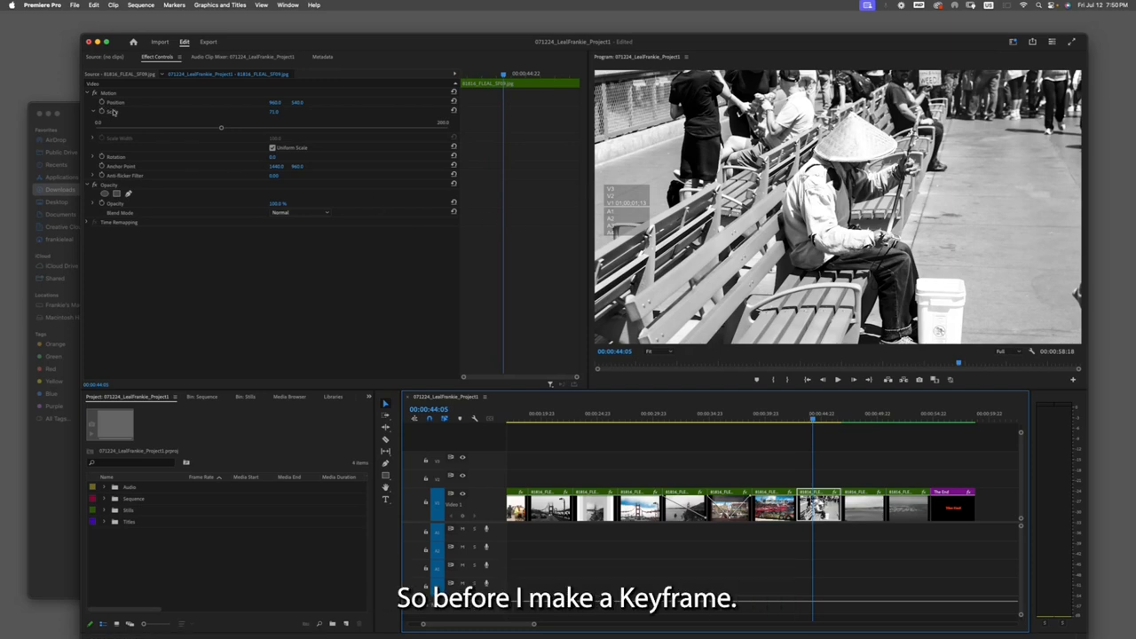
# Keyframe the straw-hat musician photo's Scale from about 123 at the clip's start down to about 68 at 00:00:46:14.
pyautogui.moveTo(221, 129); pyautogui.dragTo(313, 129)
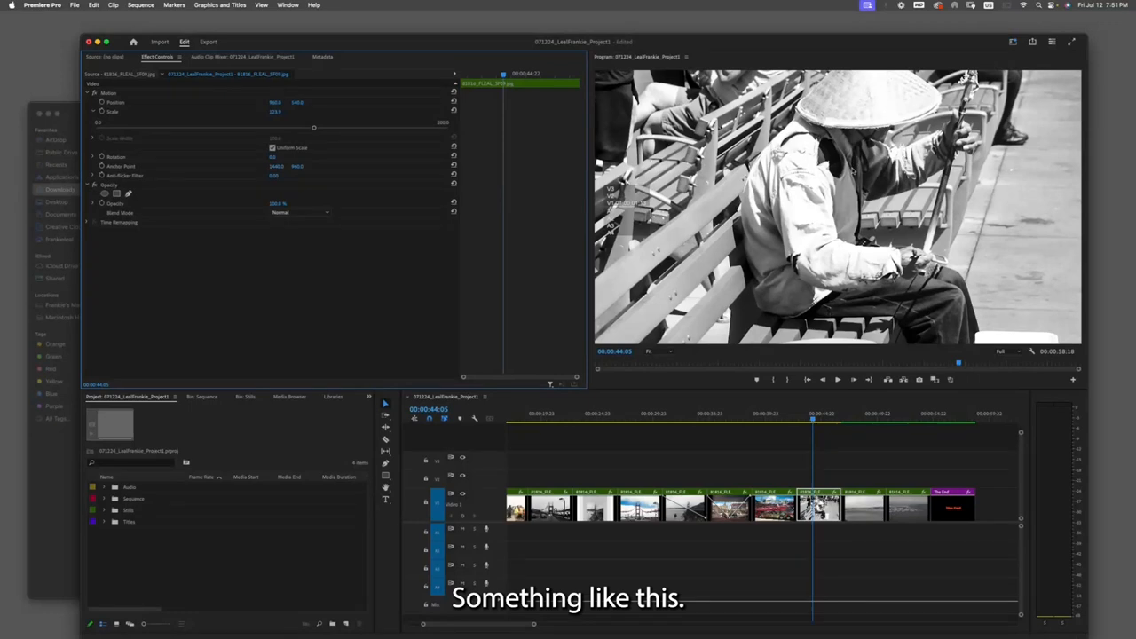
pyautogui.press('Up')
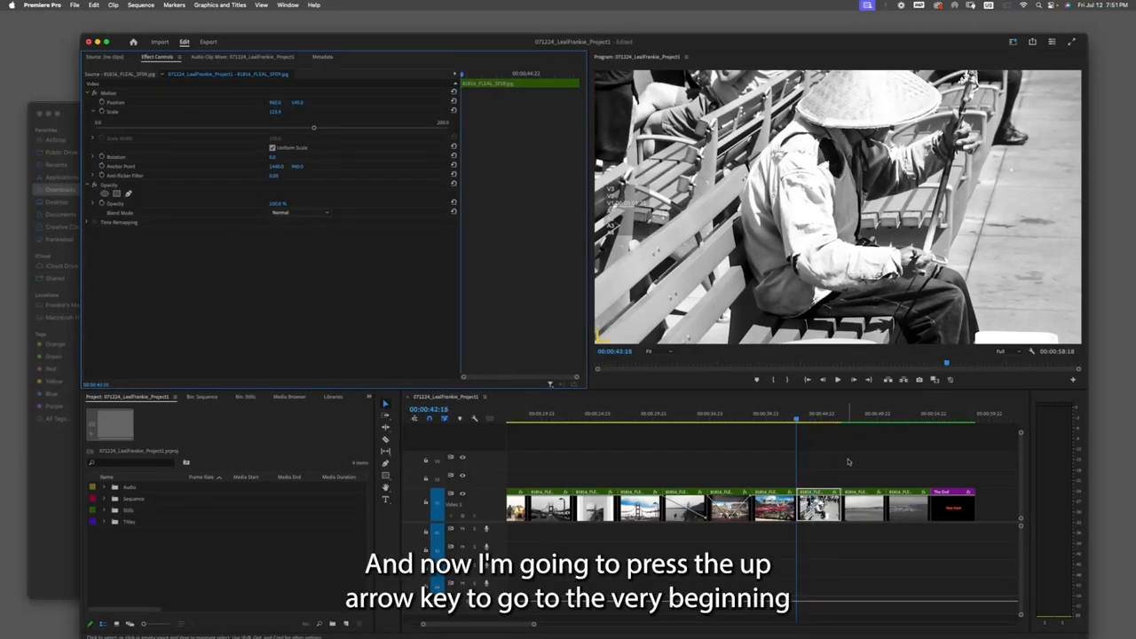
pyautogui.click(819, 509)
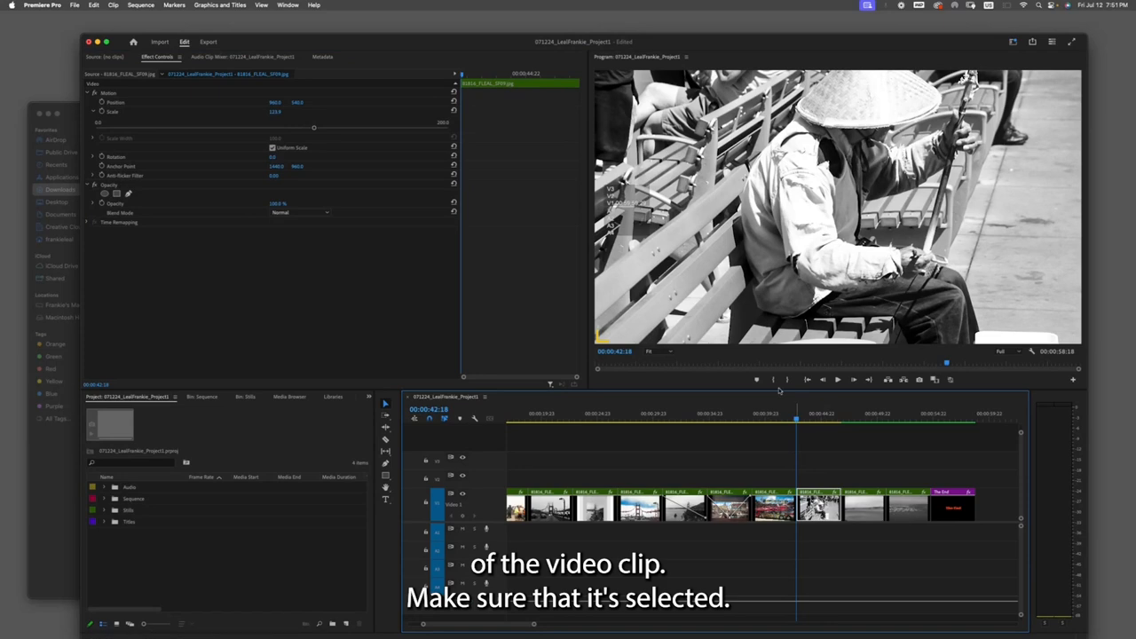
pyautogui.click(101, 112)
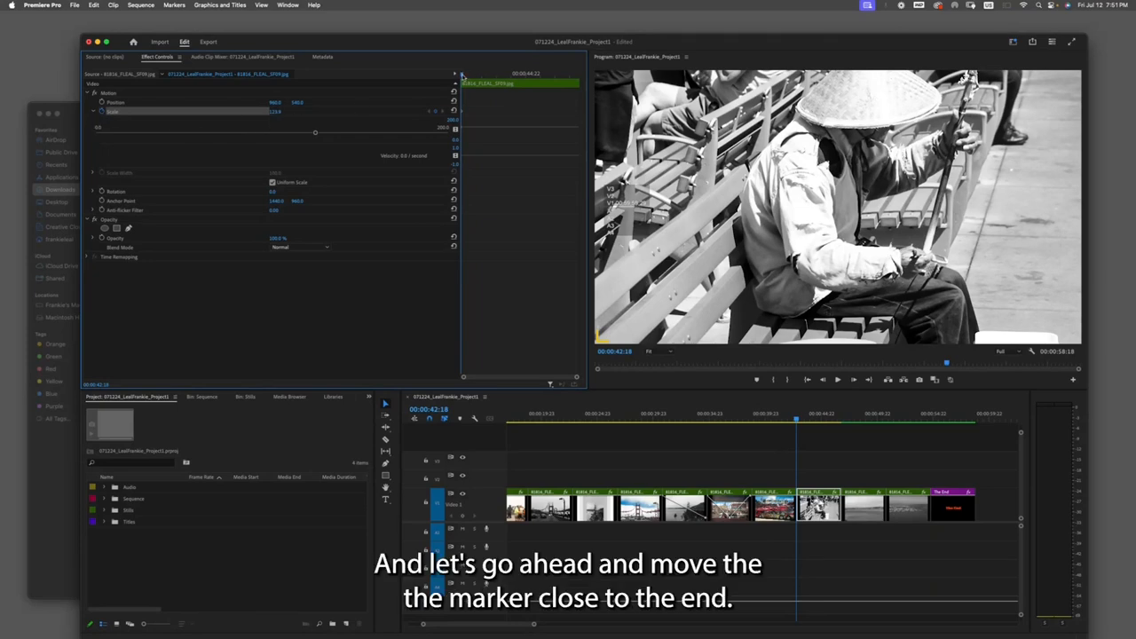
pyautogui.moveTo(463, 75); pyautogui.dragTo(575, 81)
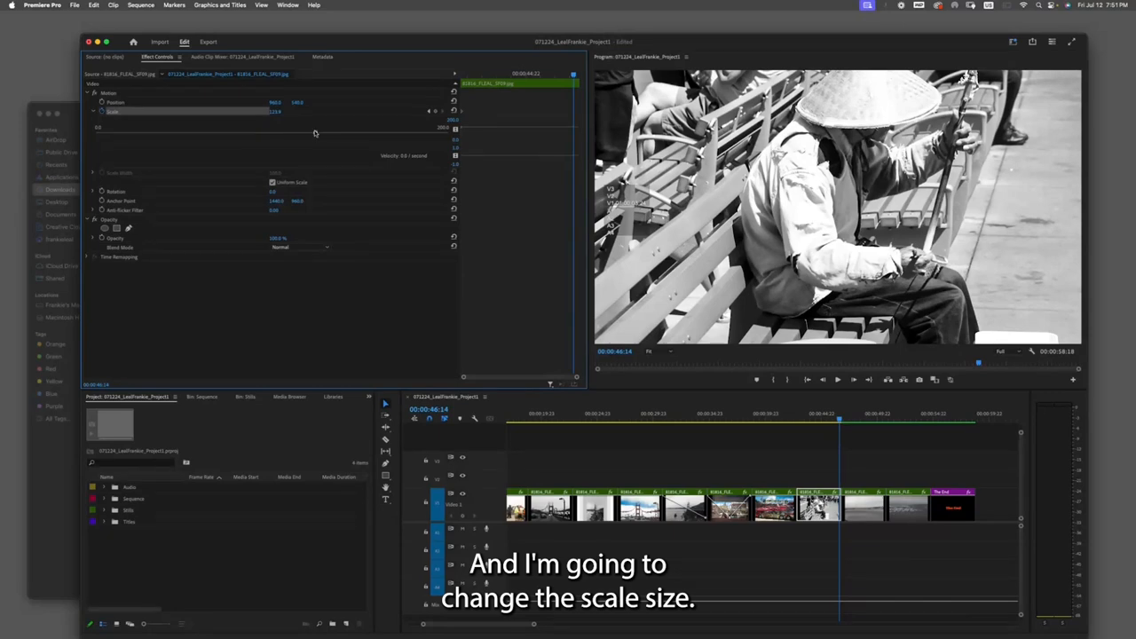
pyautogui.moveTo(315, 134); pyautogui.dragTo(215, 158)
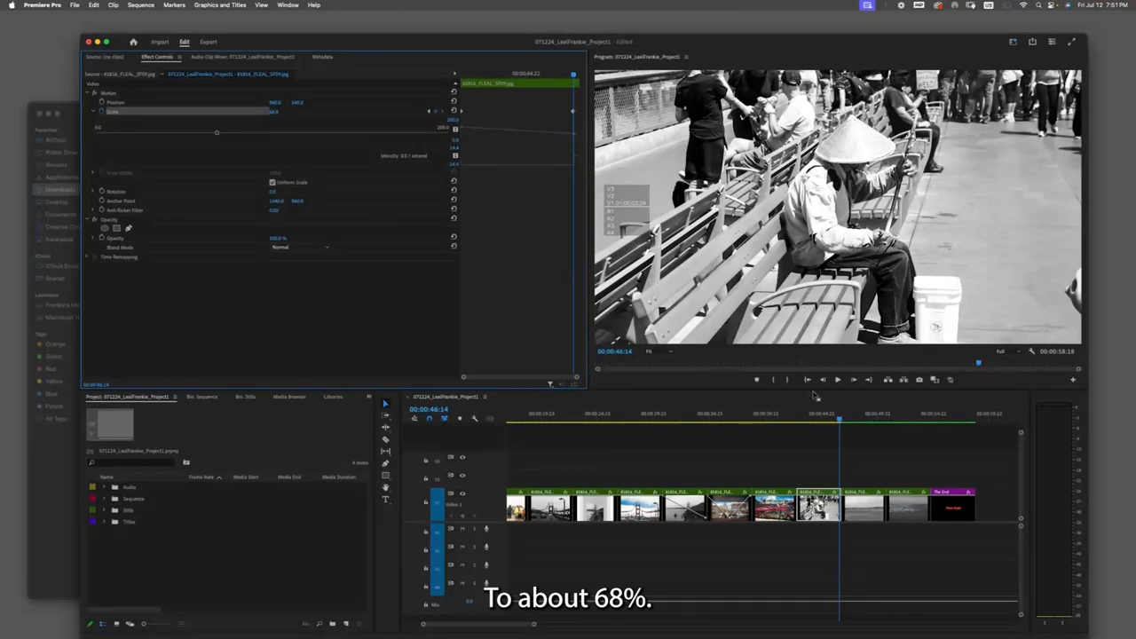
# Play back the straw-hat musician photo from just before its start to check the zoom out.
pyautogui.moveTo(838, 418); pyautogui.dragTo(789, 418)
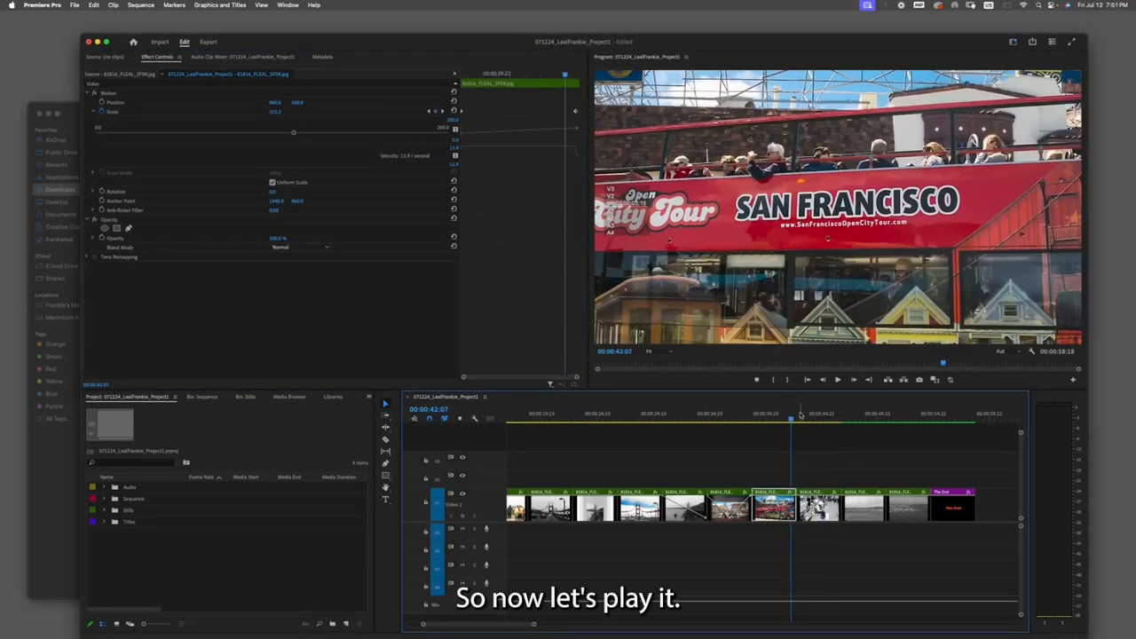
pyautogui.press('space')
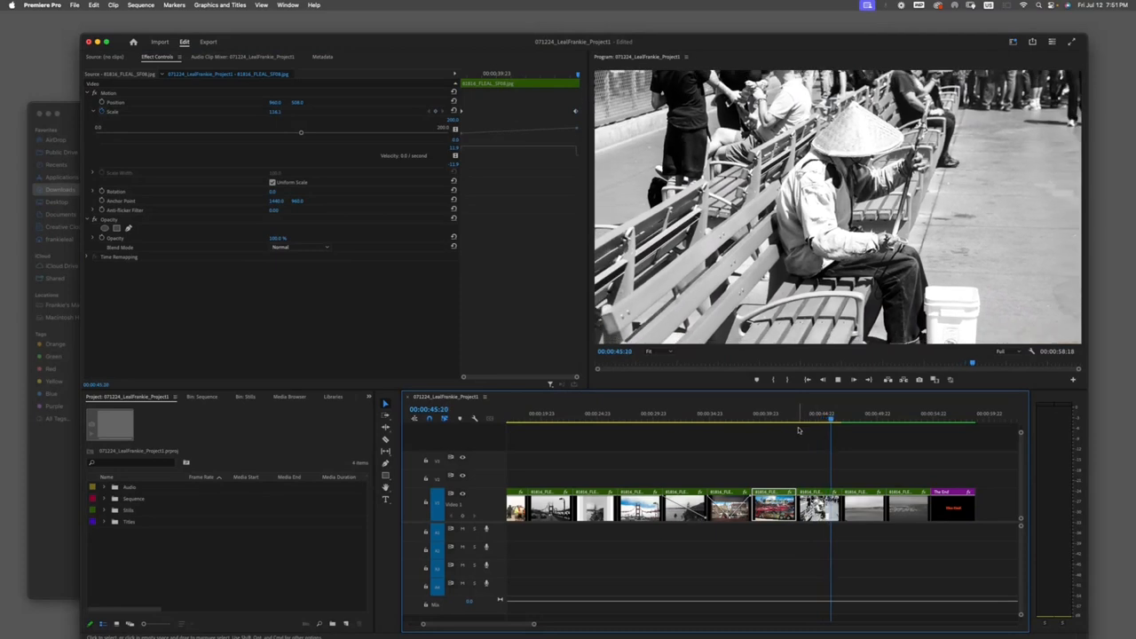
# Keyframe the foggy bay photo's Position from its existing placement at the clip's start to a new vertical position at 00:00:50:10.
pyautogui.click(858, 420)
pyautogui.moveTo(859, 421); pyautogui.dragTo(857, 420)
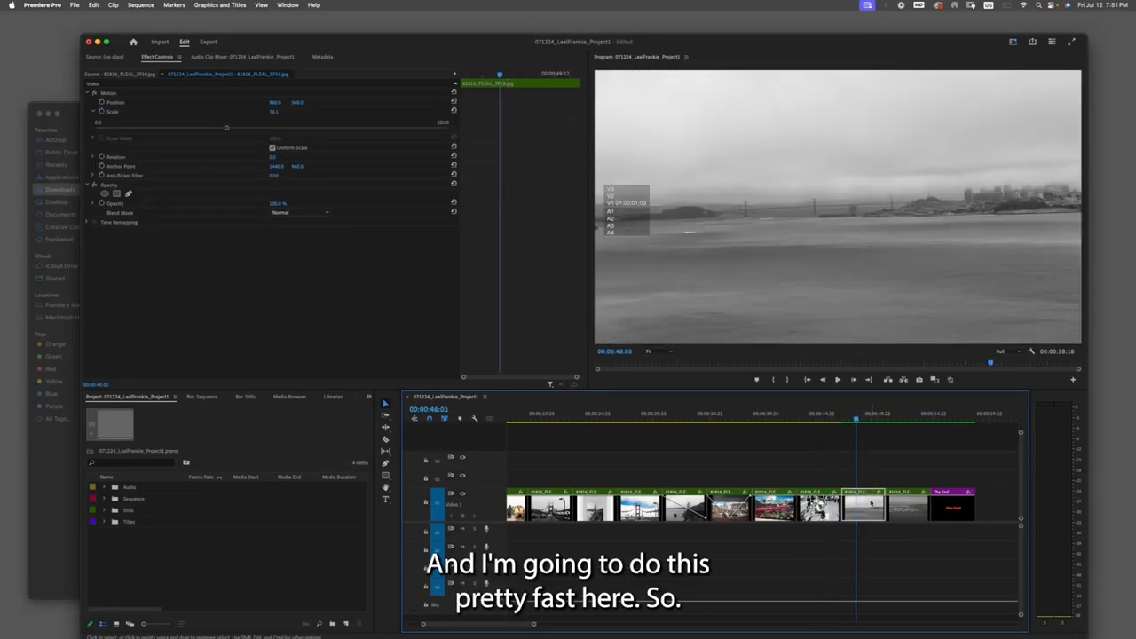
pyautogui.press('Up')
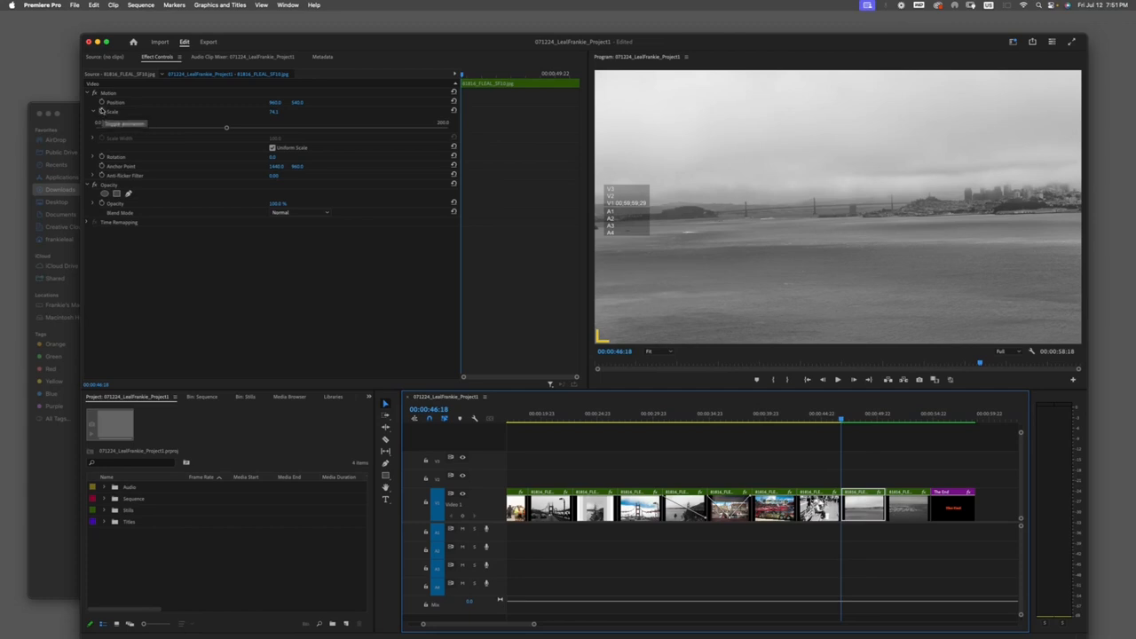
pyautogui.click(101, 105)
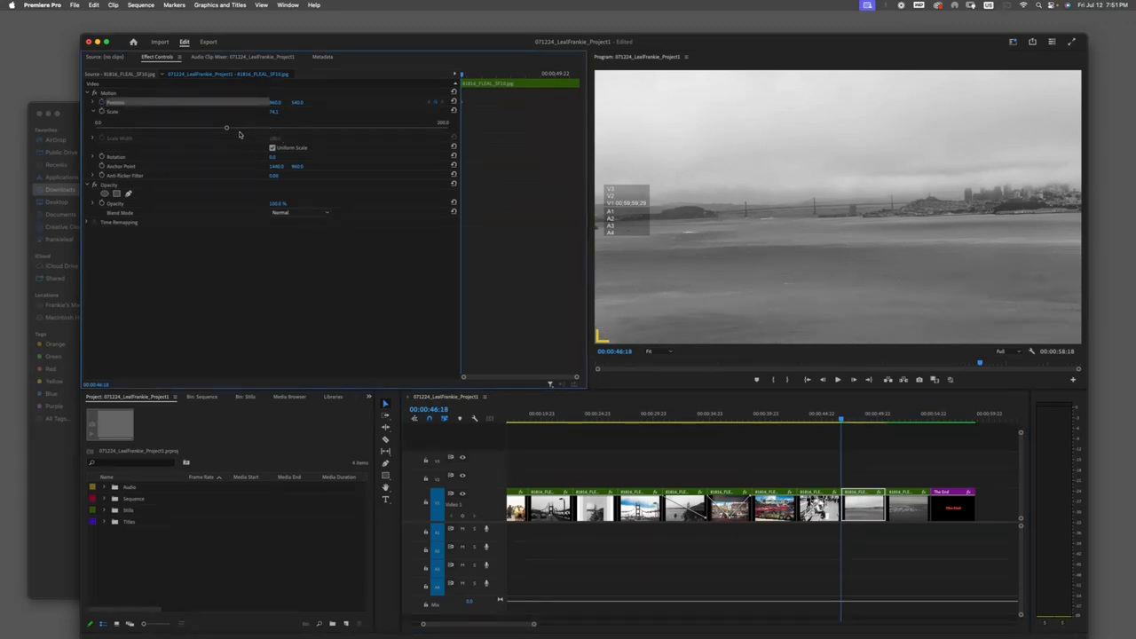
pyautogui.moveTo(461, 75); pyautogui.dragTo(569, 77)
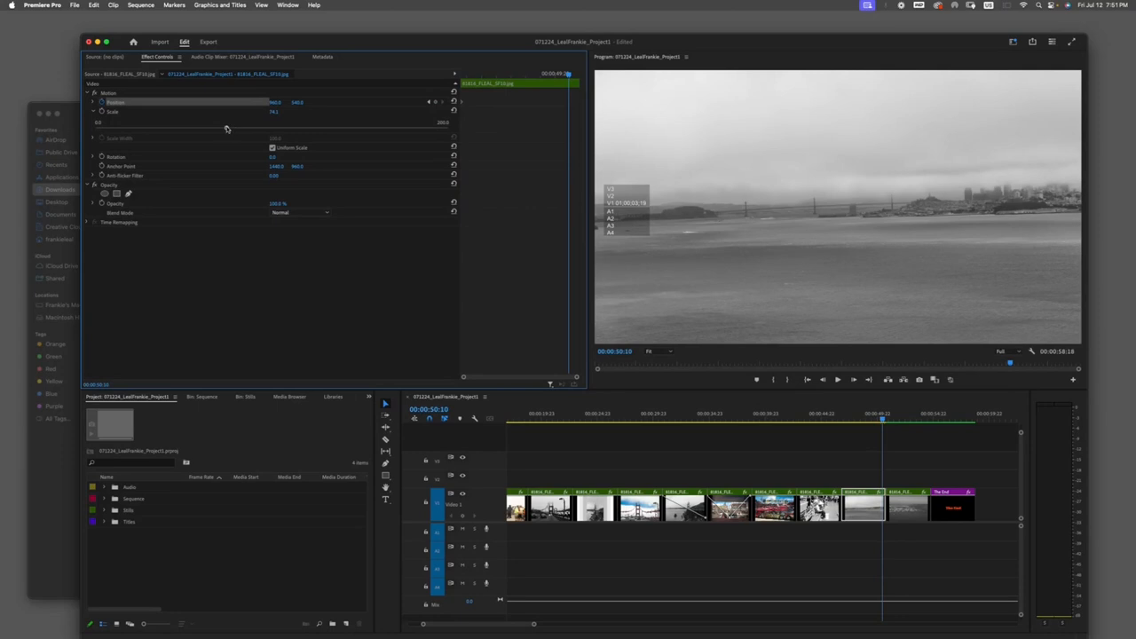
pyautogui.moveTo(296, 103); pyautogui.dragTo(458, 104)
# Keyframe the aerial city photo's Scale from its existing size at the clip's start up to about 100 at the clip's end, 00:00:54:17.
pyautogui.click(908, 418)
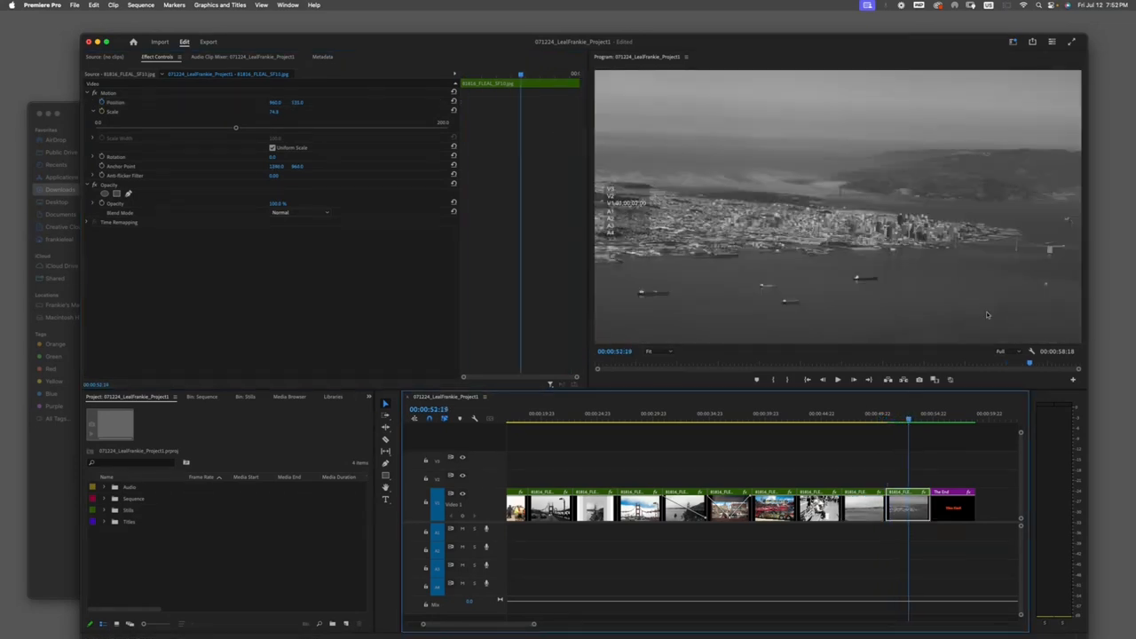
pyautogui.press('Up')
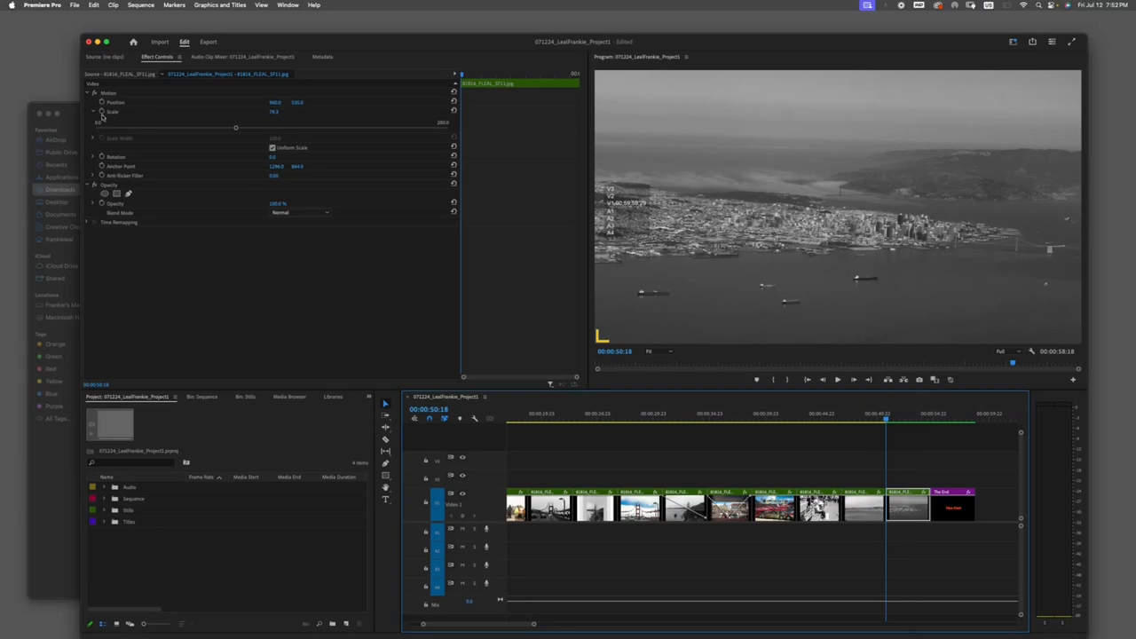
pyautogui.click(102, 114)
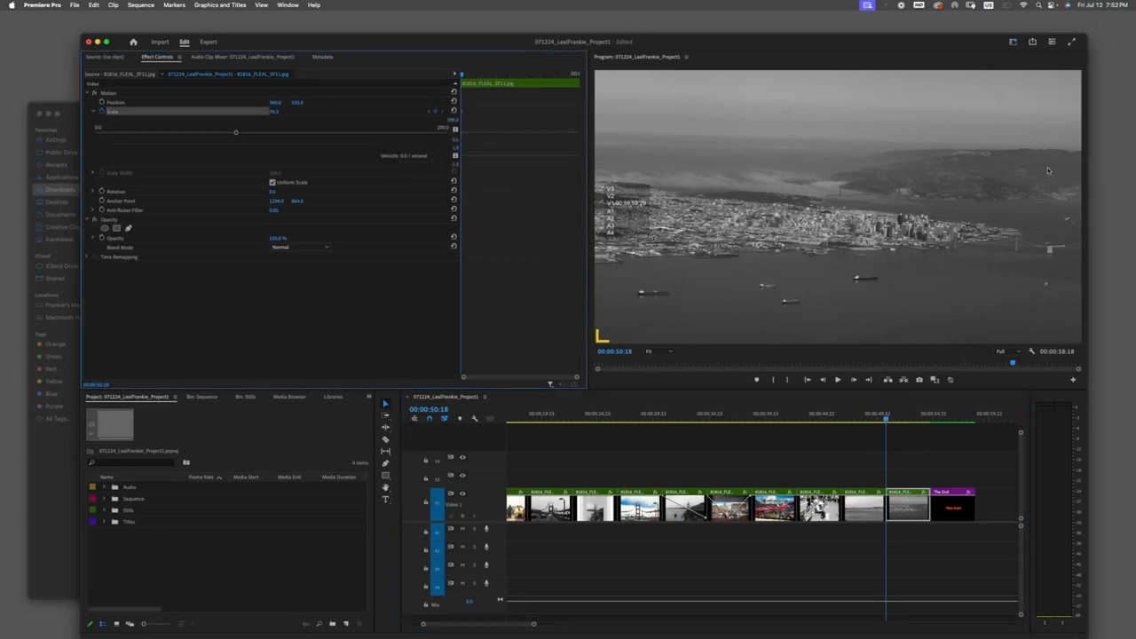
pyautogui.hotkey('shift', 'End')
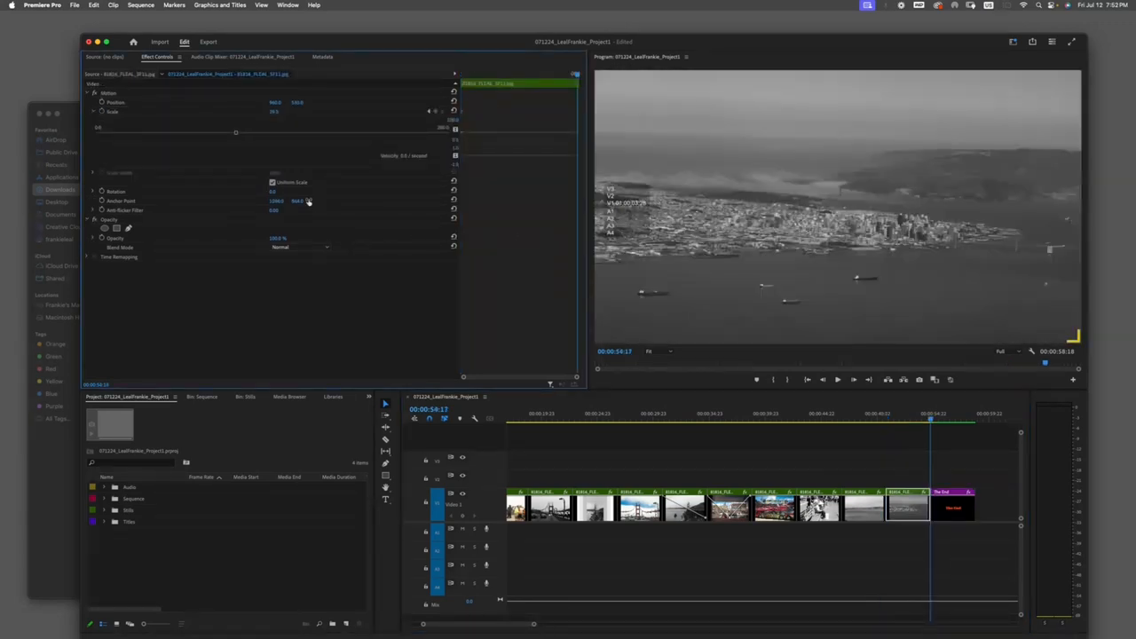
pyautogui.moveTo(236, 134); pyautogui.dragTo(273, 150)
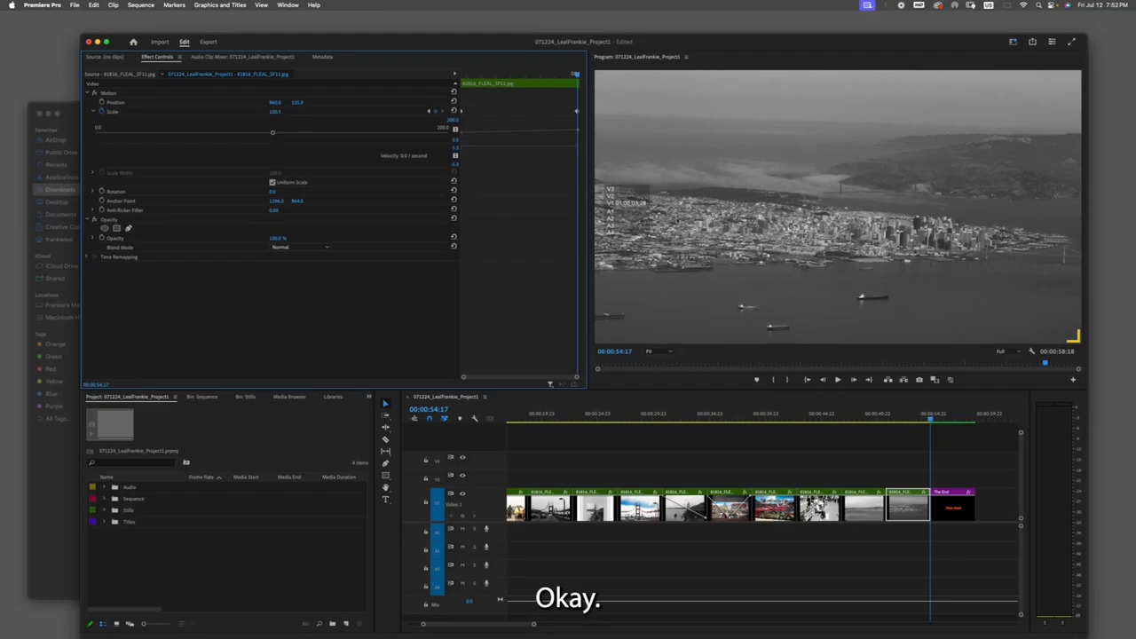
# Scrub back through the animated photos to the Golden Gate Bridge still to review its fade.
pyautogui.moveTo(934, 425); pyautogui.dragTo(788, 419)
pyautogui.moveTo(709, 423); pyautogui.dragTo(687, 435)
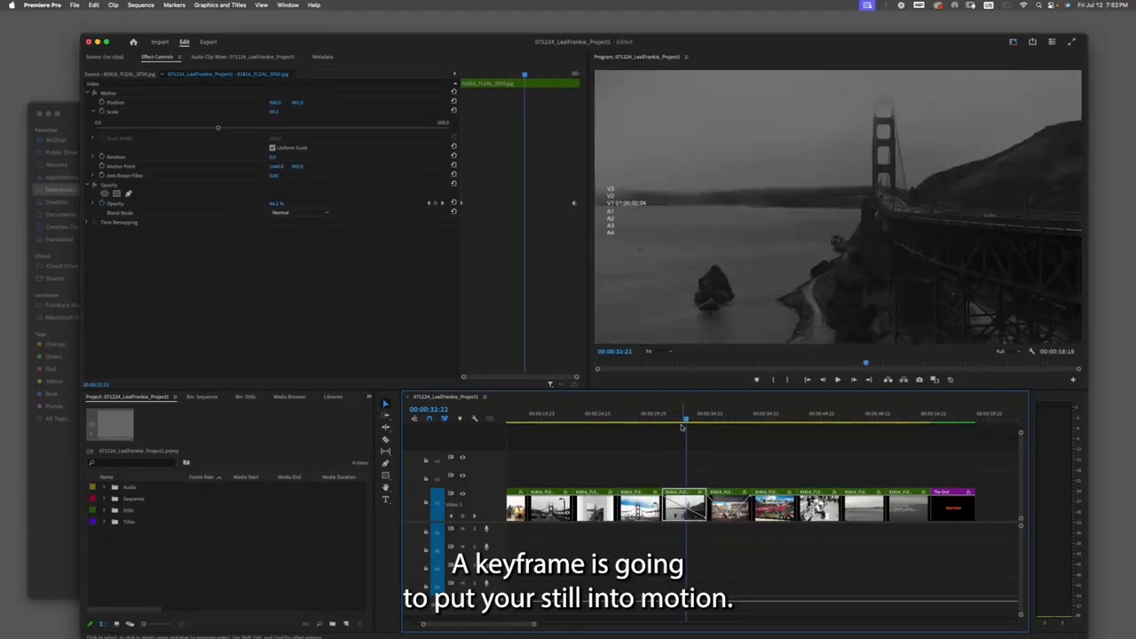
pyautogui.moveTo(694, 427)
pyautogui.mouseDown()
pyautogui.moveTo(594, 431)
pyautogui.moveTo(747, 436)
pyautogui.moveTo(695, 438)
pyautogui.mouseUp()
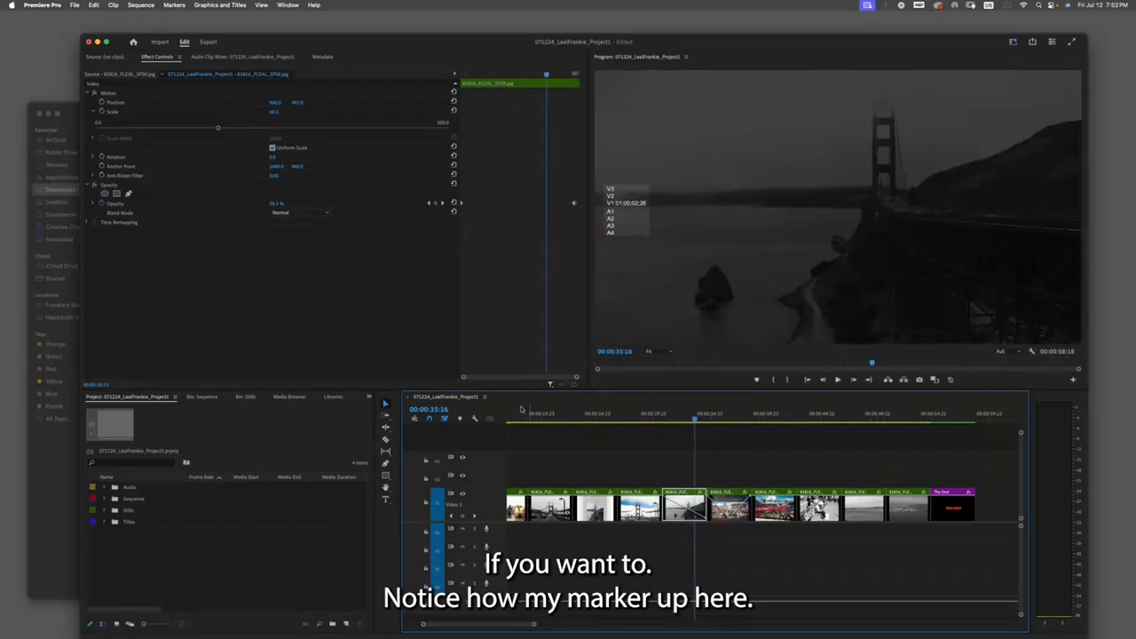
# Fit the whole slideshow into the timeline view and render the sequence from In to Out.
pyautogui.click(752, 451)
pyautogui.press('-')
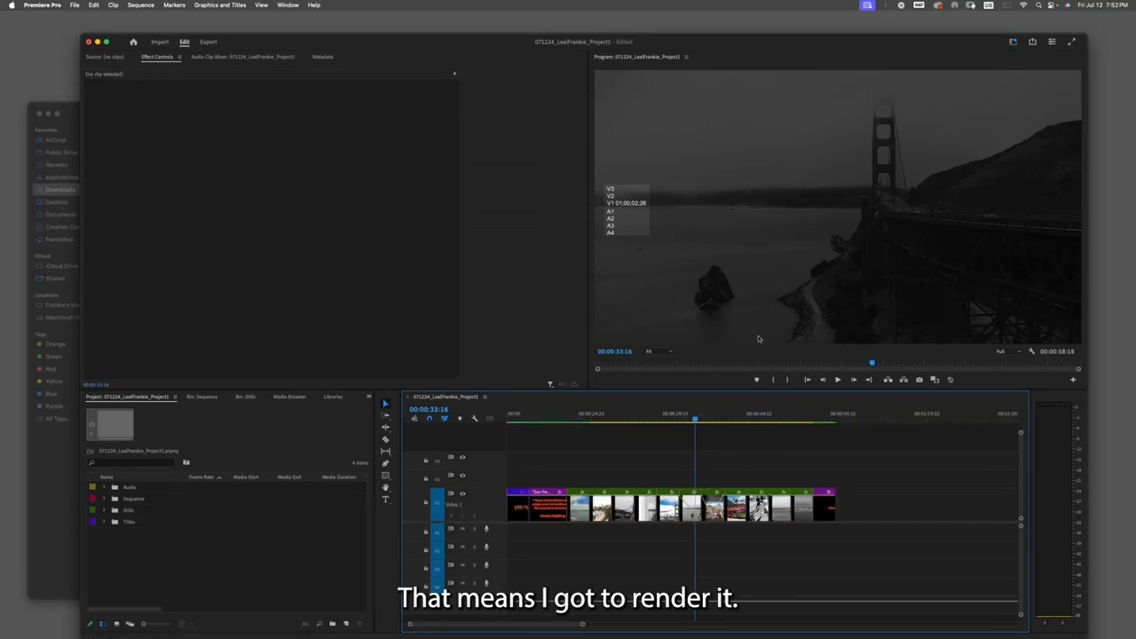
pyautogui.click(139, 4)
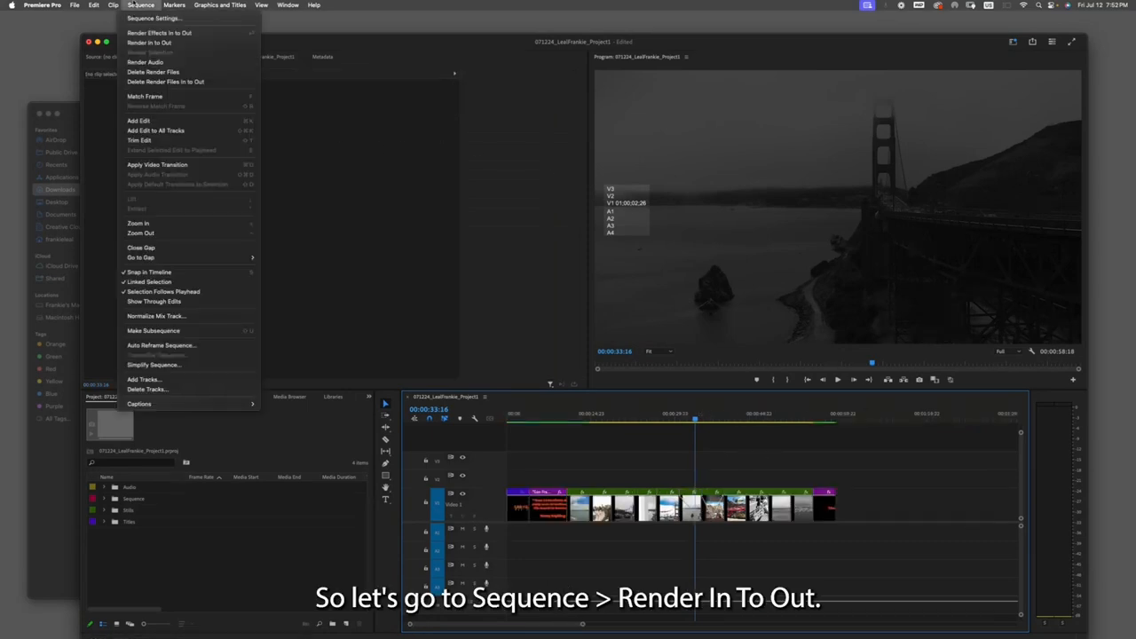
pyautogui.click(179, 43)
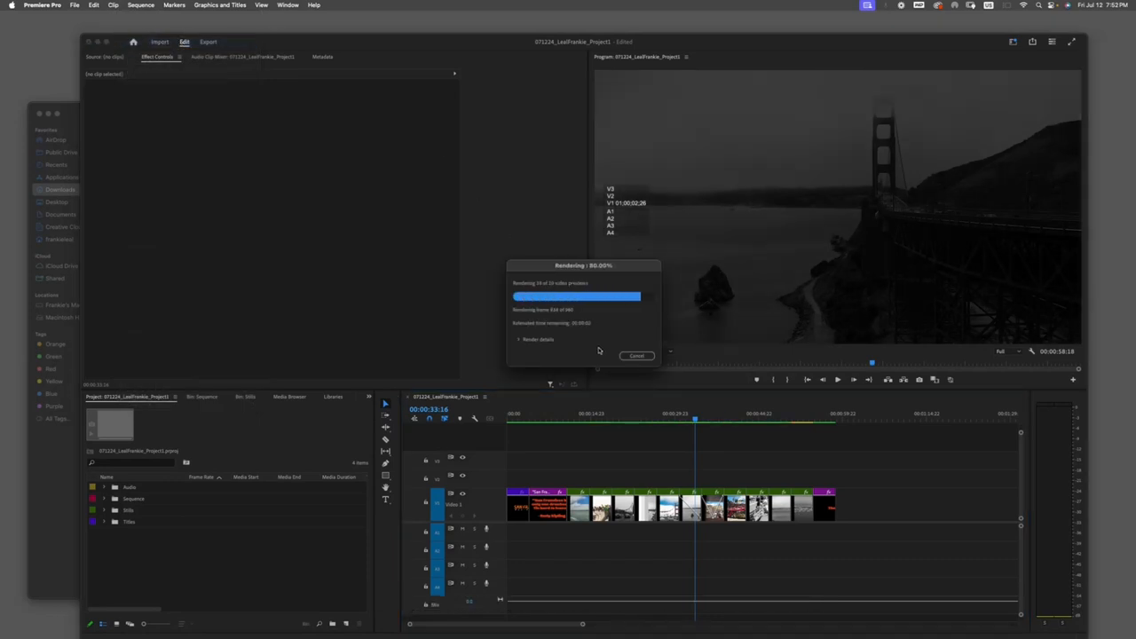
# Review the rendered sequence's opening title and the quote title that follows it.
pyautogui.click(517, 504)
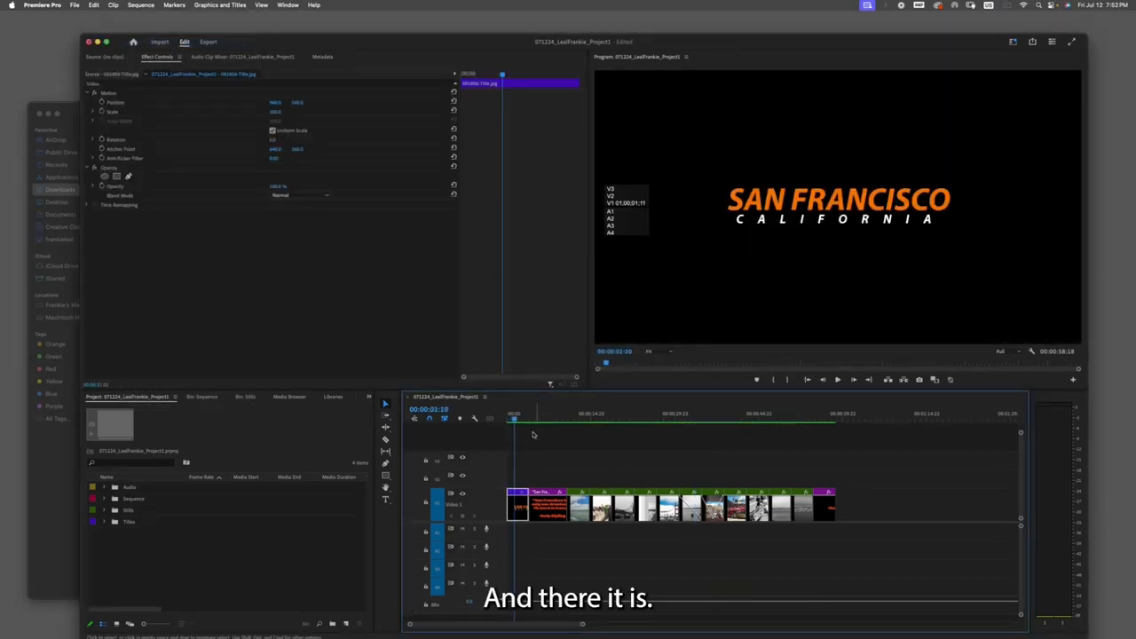
pyautogui.click(557, 418)
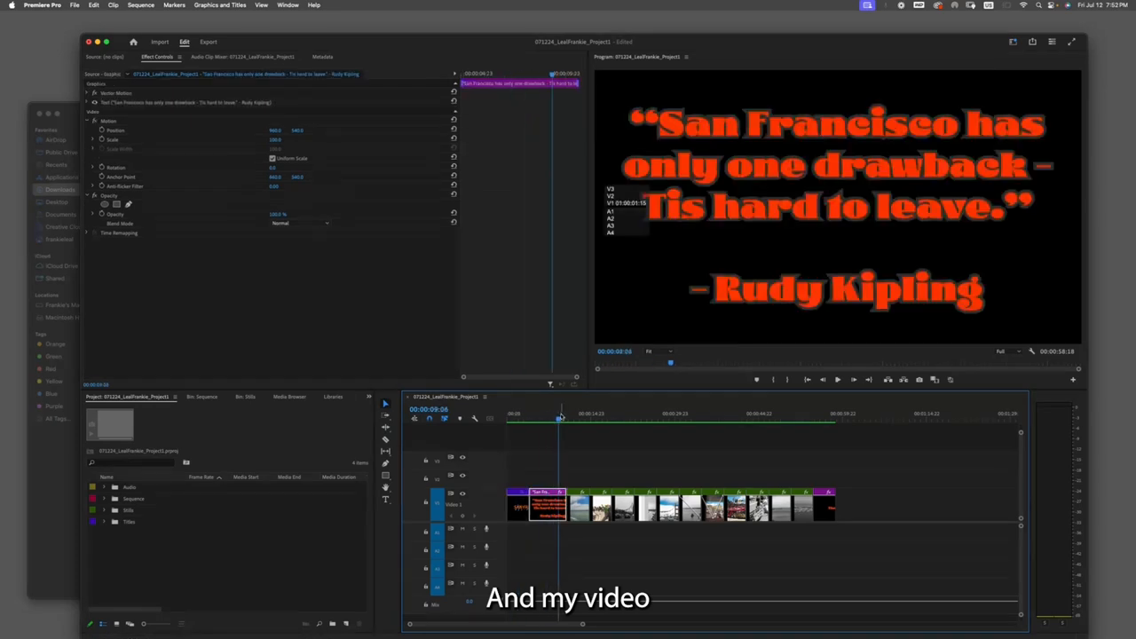